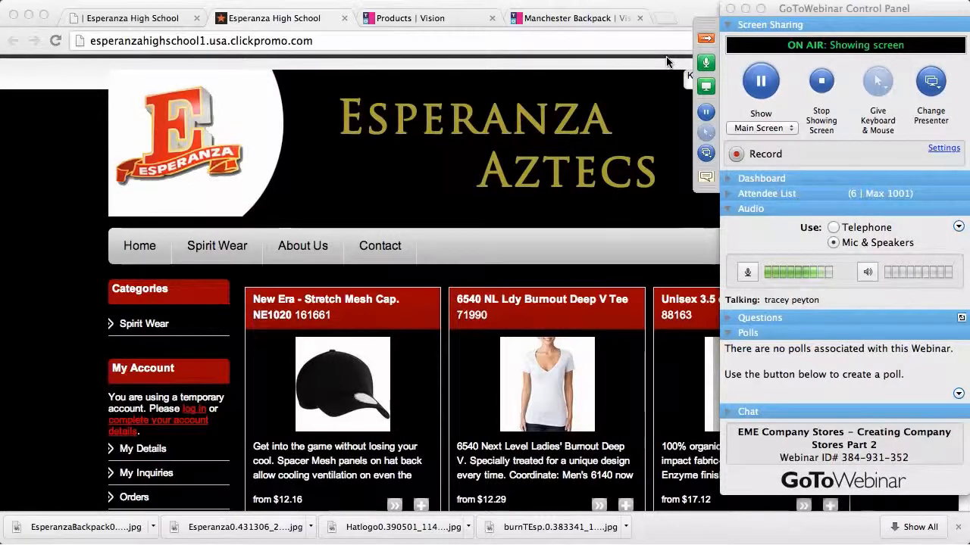
Open the Management Console and go to Products » Suppliers to see the preferred vendors like SanMar and Bodek
click(705, 41)
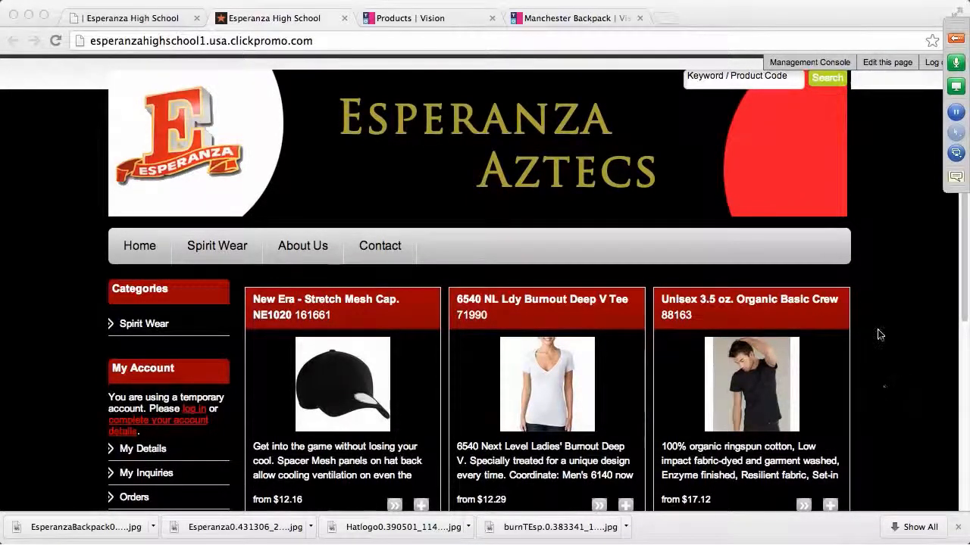
scroll(883, 337, down, 1)
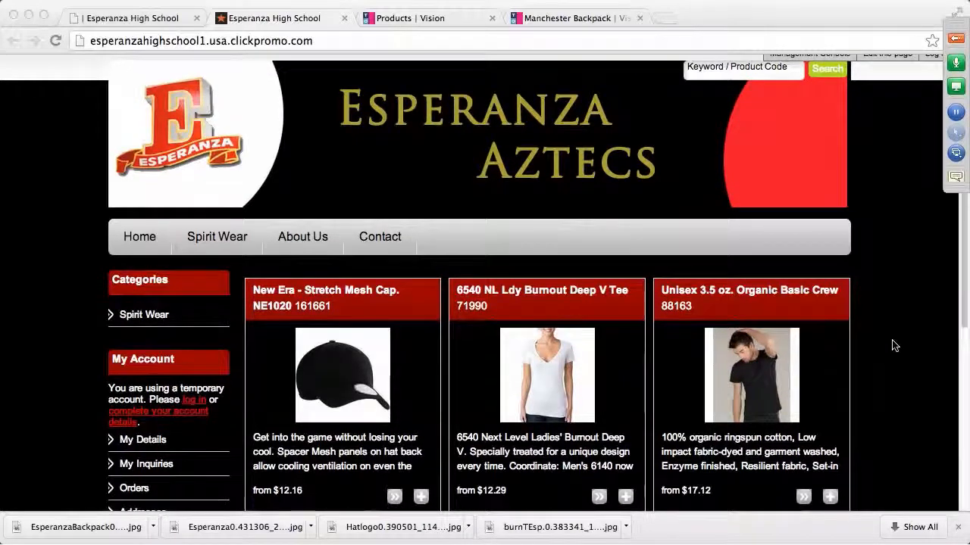
scroll(891, 349, down, 2)
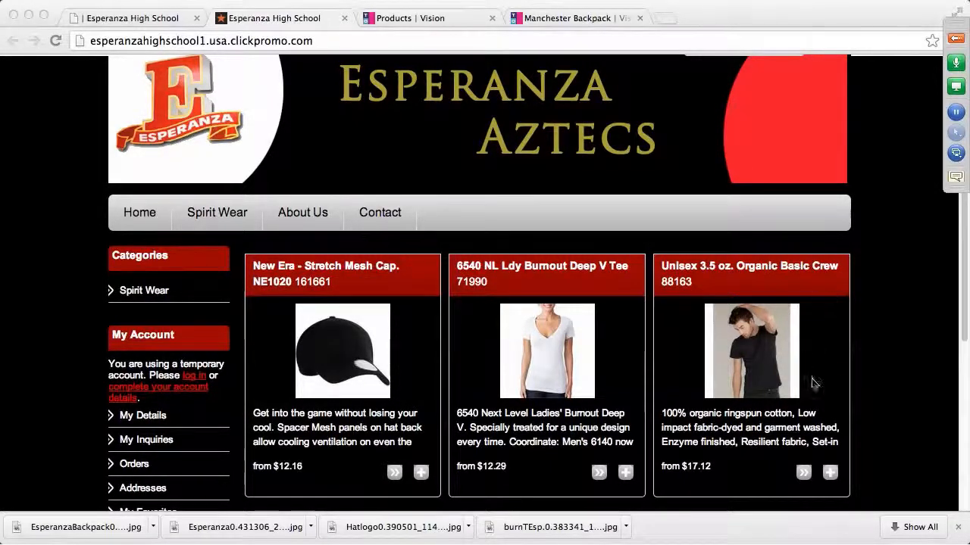
scroll(877, 383, up, 1)
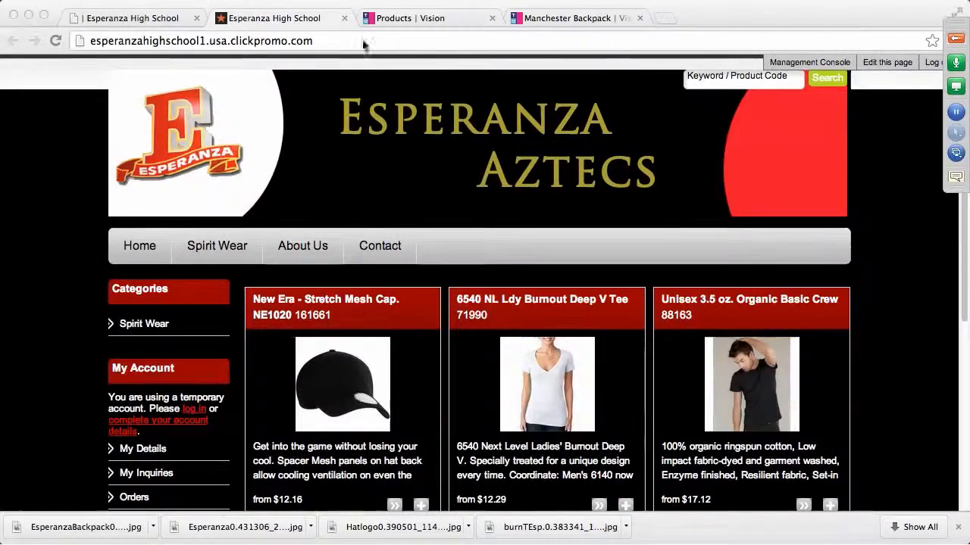
click(313, 42)
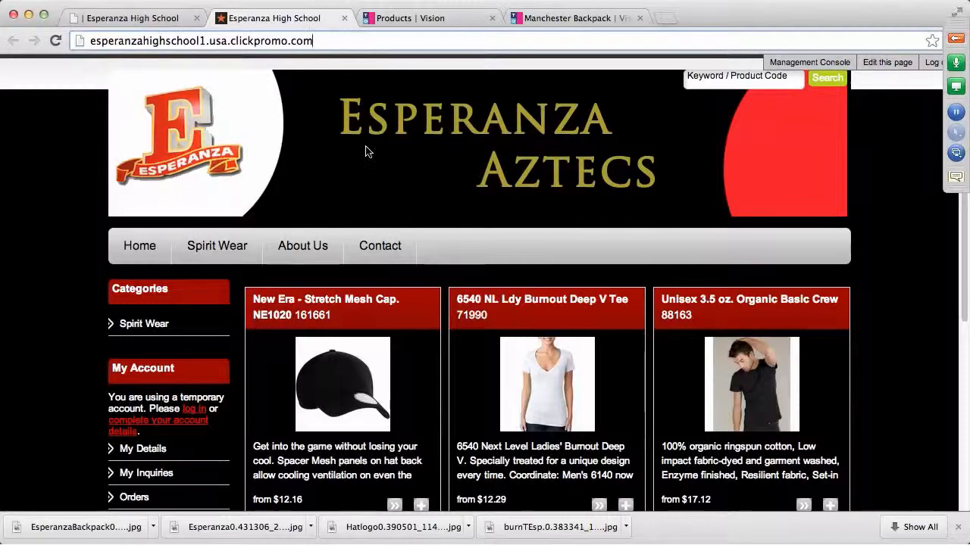
click(787, 66)
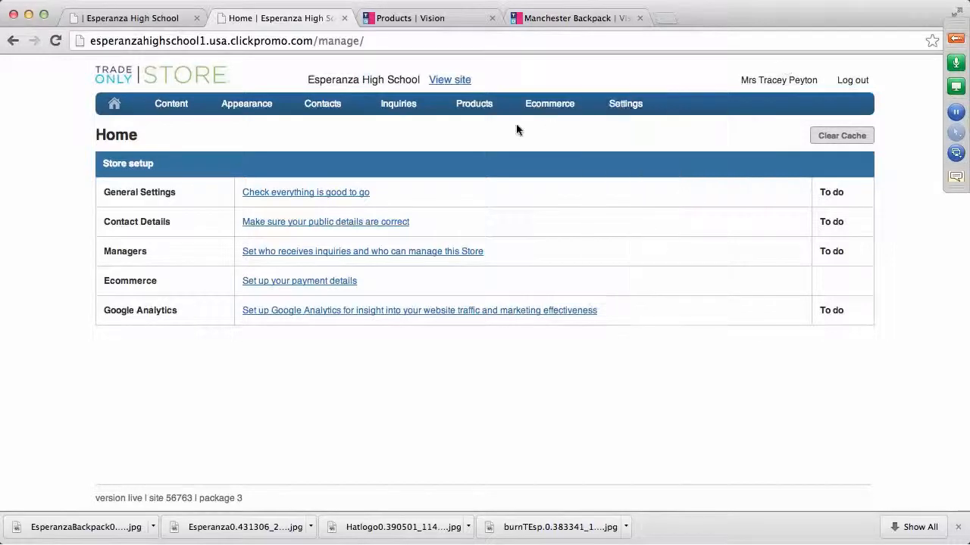
click(485, 111)
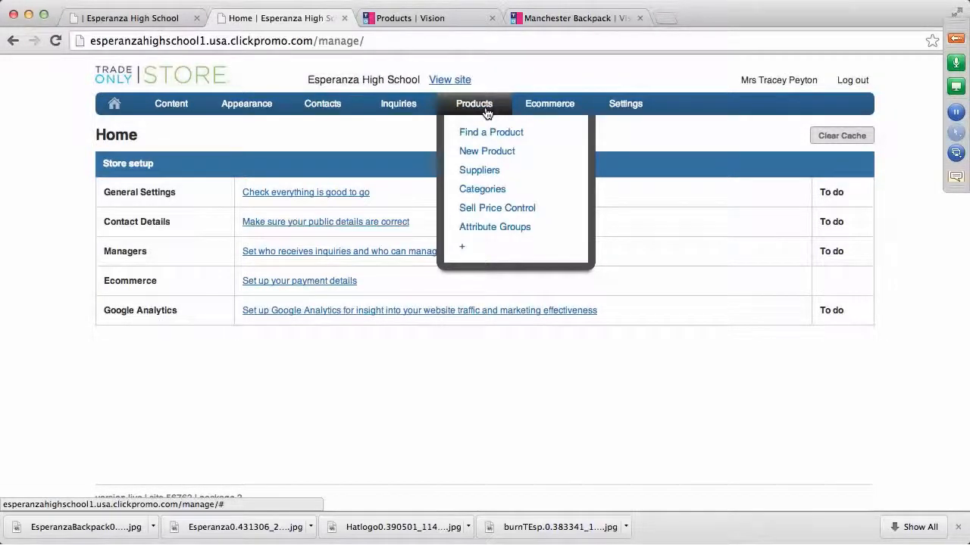
click(480, 173)
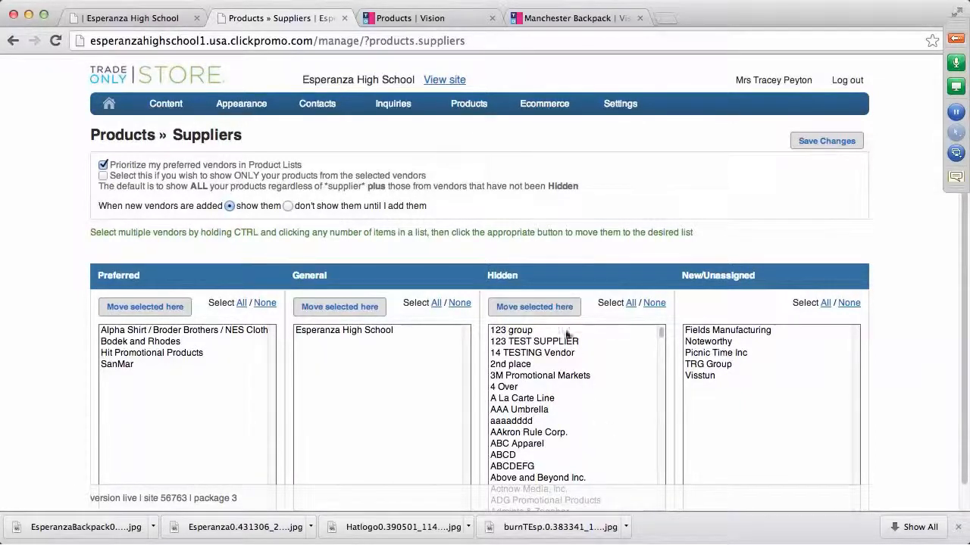
mouse_move(470, 106)
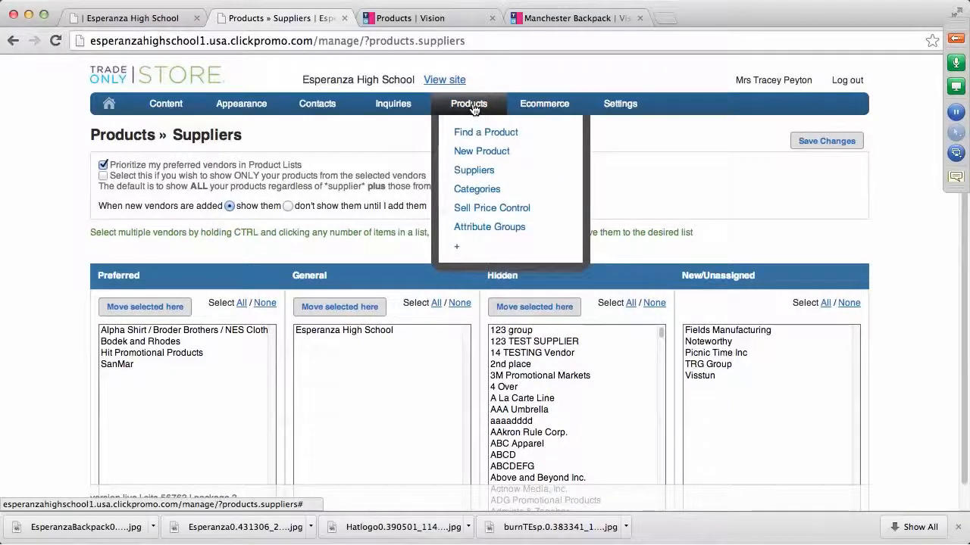
Open Products » Categories and review the list down to Spirit Wear (My Category), then back to the top
click(479, 190)
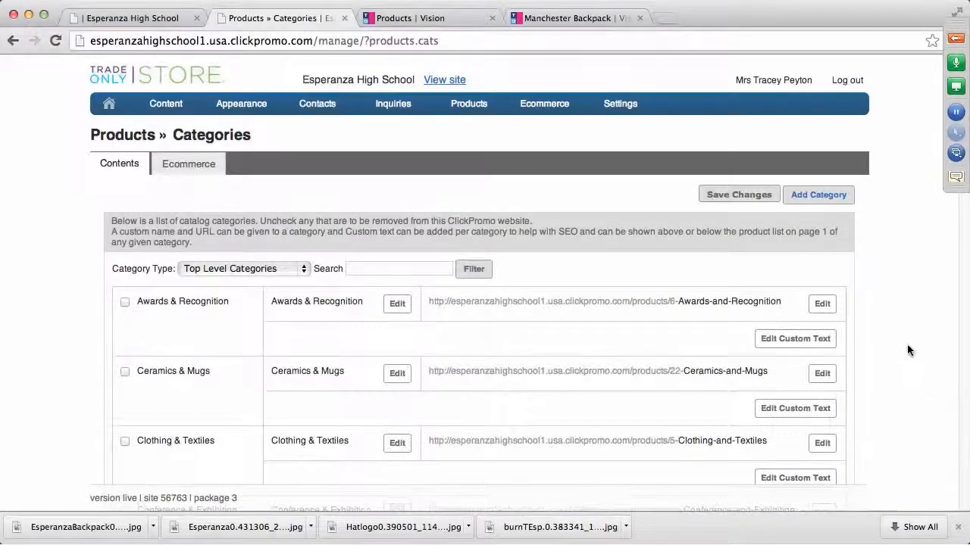
scroll(908, 350, down, 3)
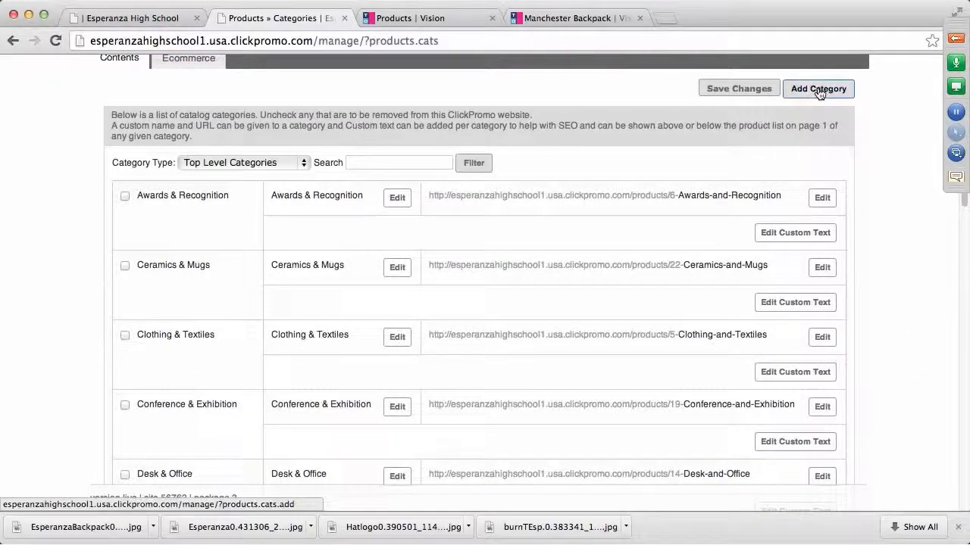
scroll(915, 260, down, 10)
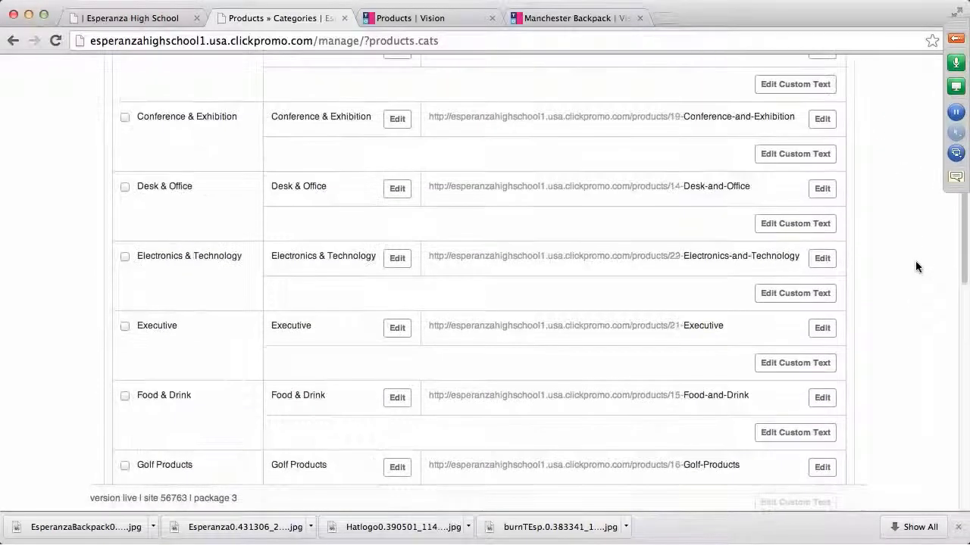
scroll(915, 286, down, 5)
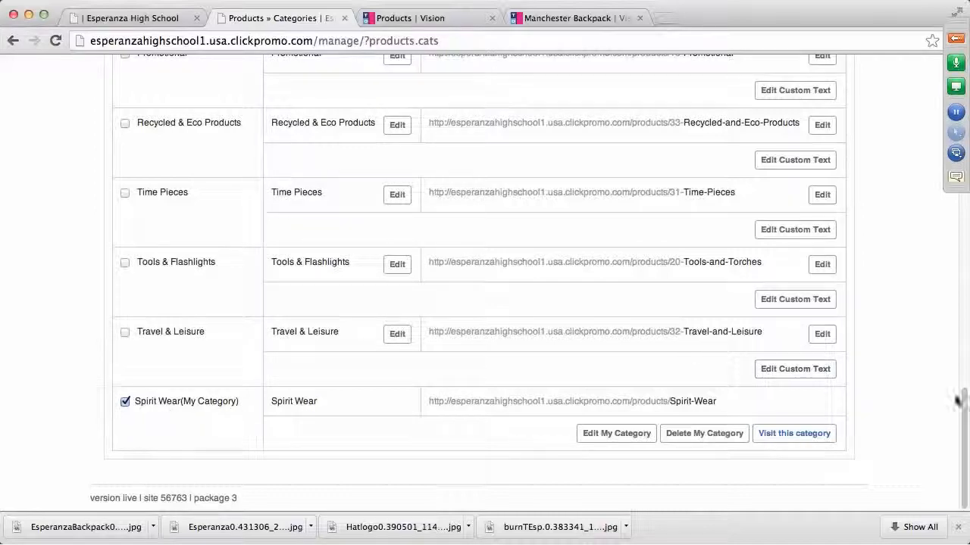
scroll(917, 403, up, 20)
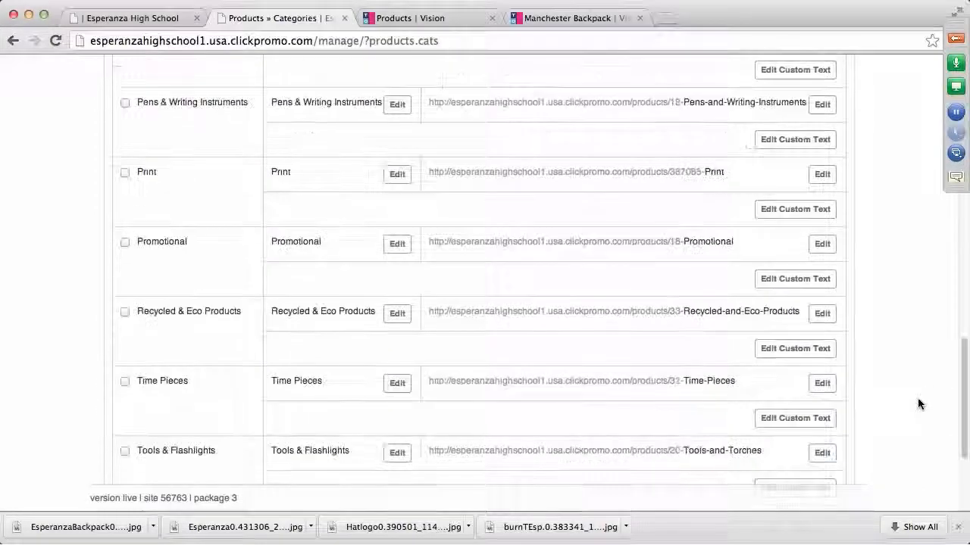
scroll(917, 401, up, 5)
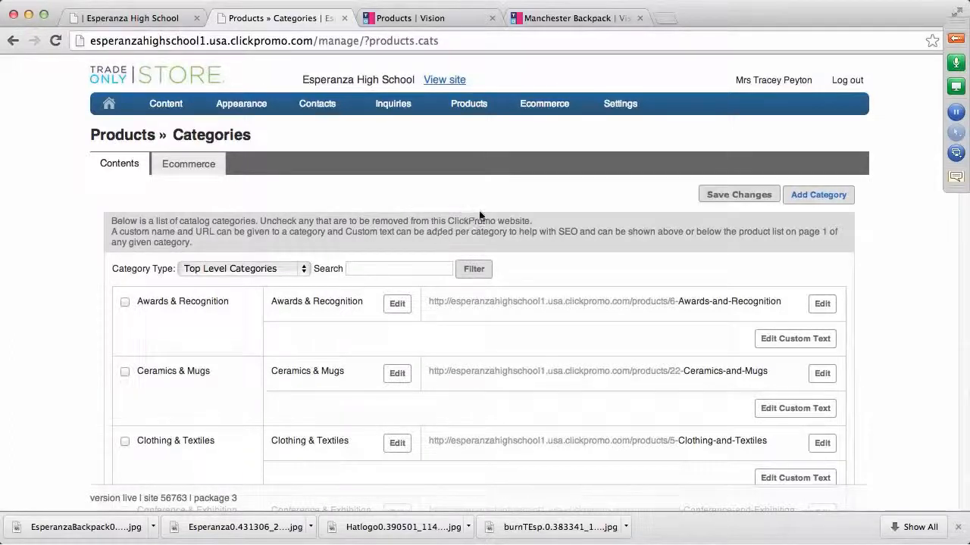
mouse_move(479, 112)
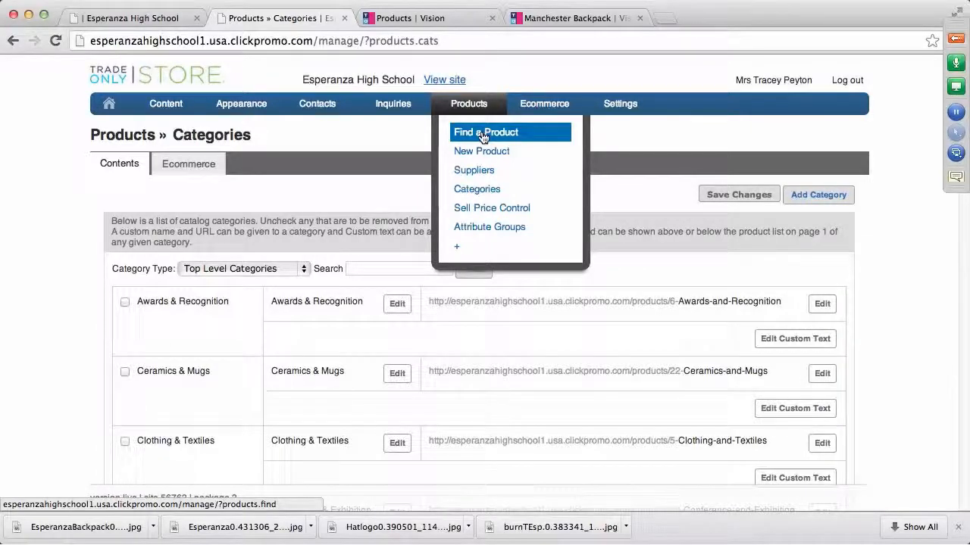
Search Find a Product for 'burnout tshirt' to list the 30 matching products
click(482, 135)
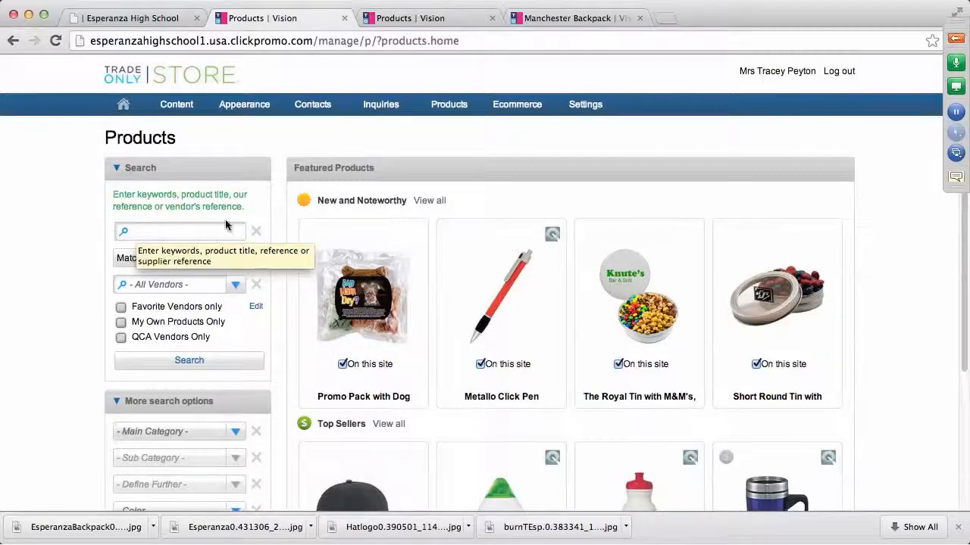
click(146, 231)
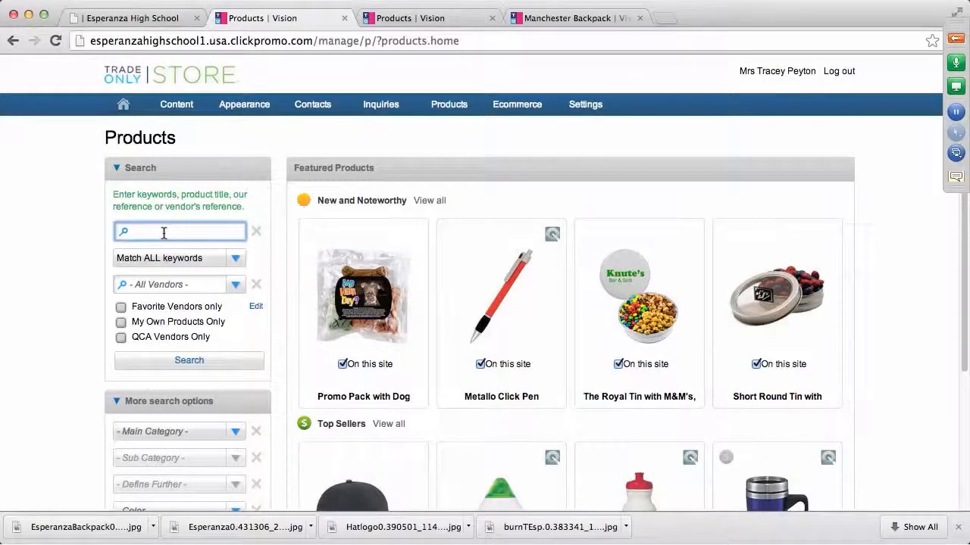
text(burnout tshirt)
click(173, 365)
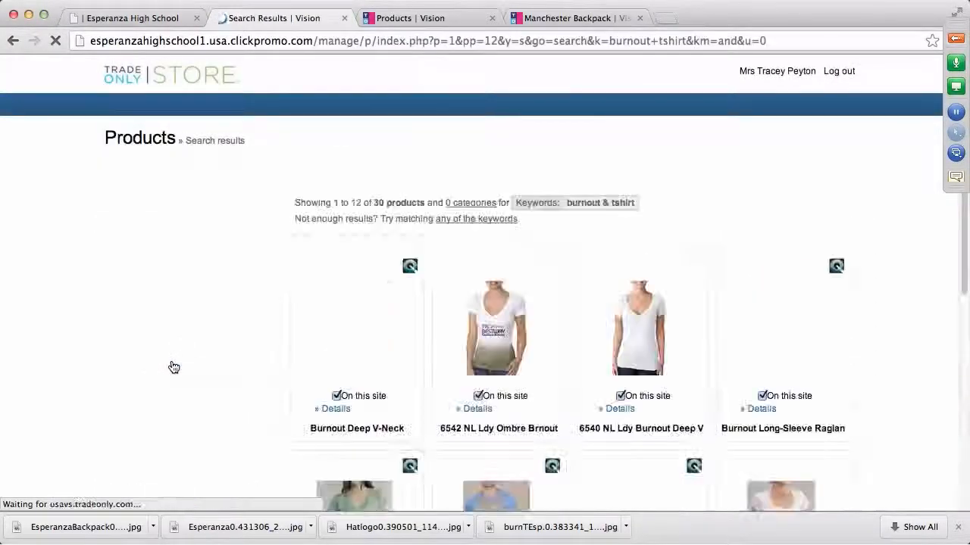
mouse_move(506, 359)
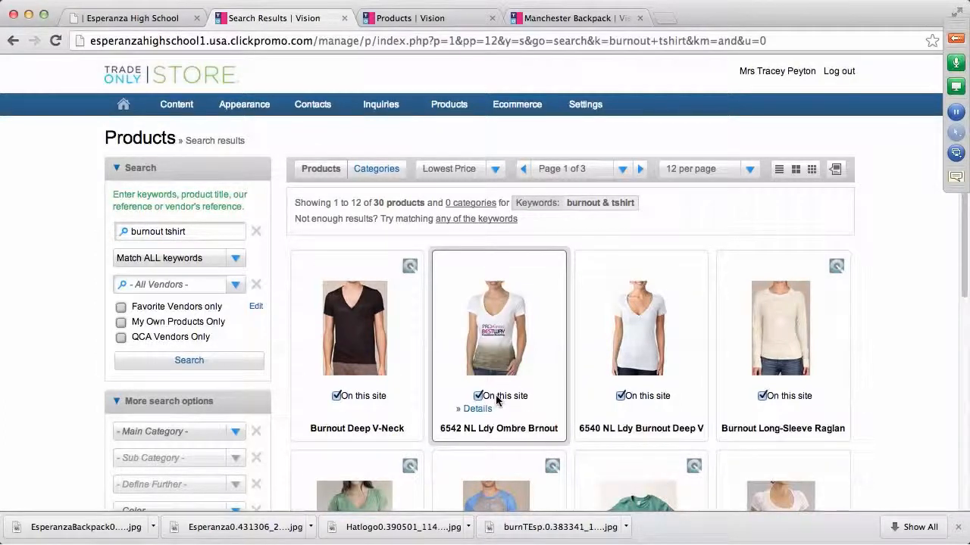
View the 6542 NL Ldy Ombre Brnout VNk T details, then return to the new-product form
click(493, 337)
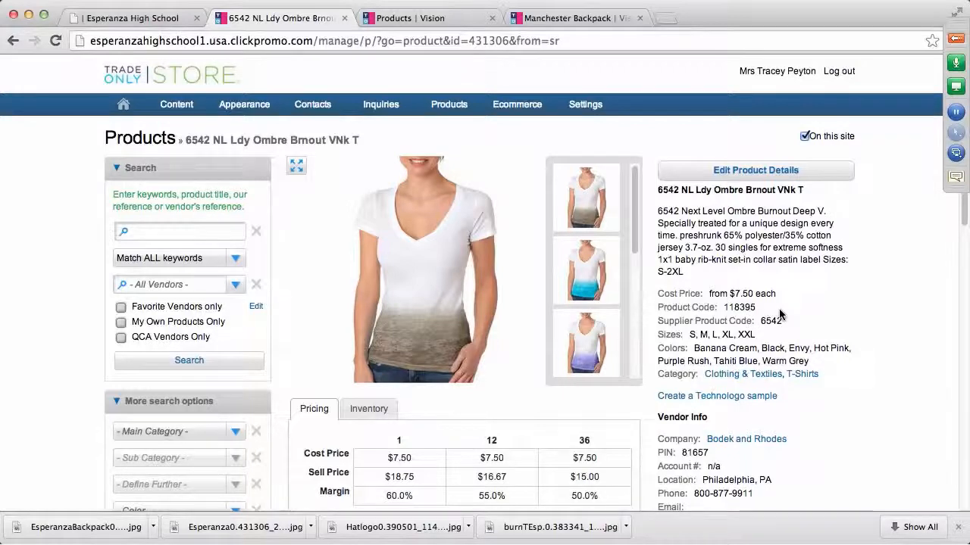
mouse_move(439, 116)
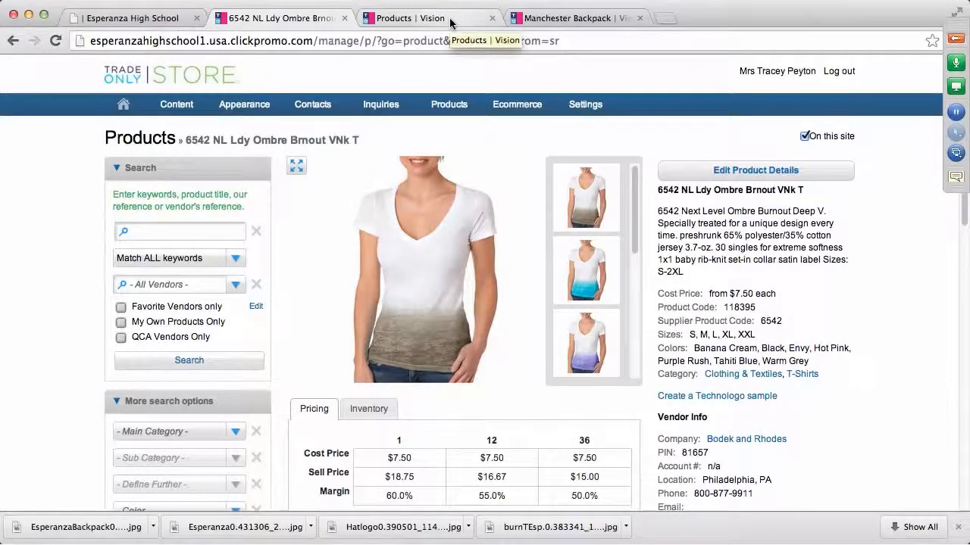
click(154, 23)
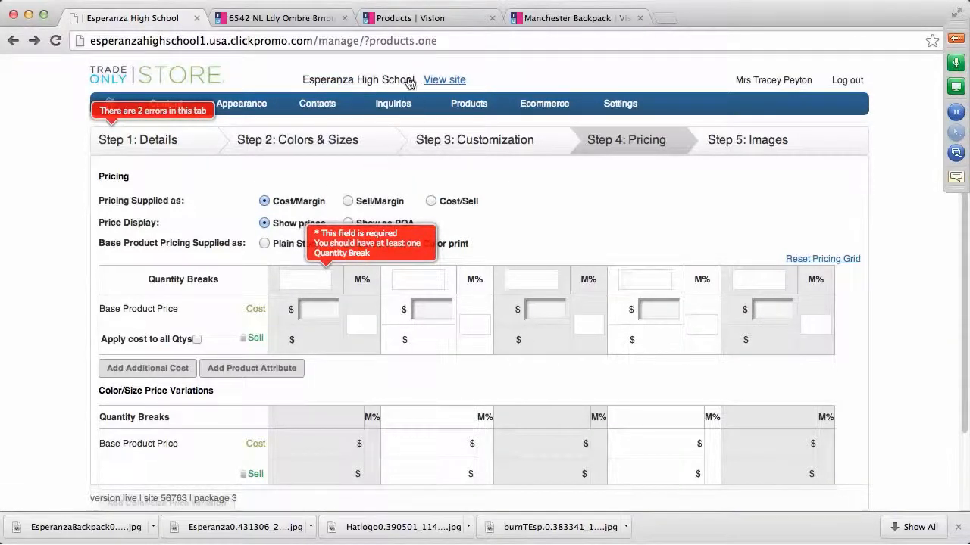
Start a new product named 'Ldy Ombre Burnout Tshirt'
mouse_move(470, 106)
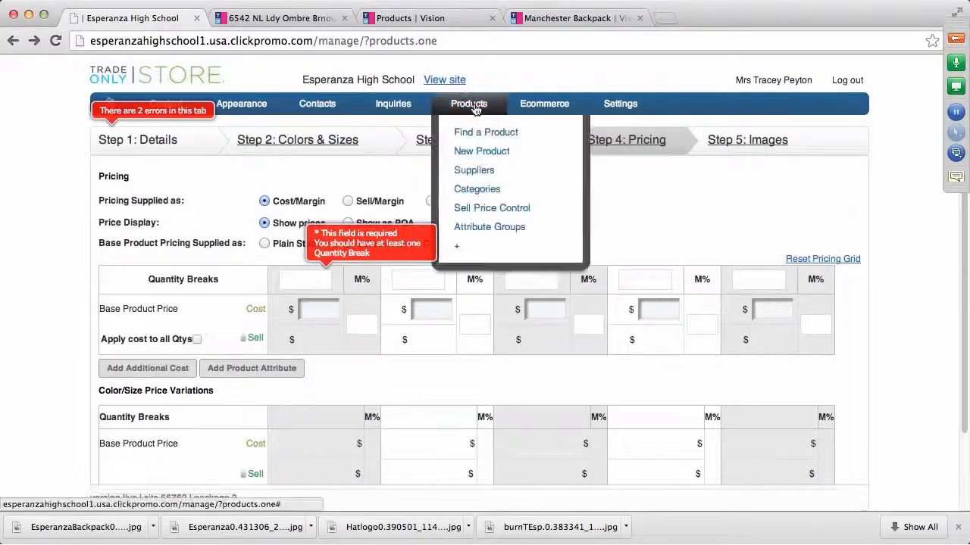
click(489, 155)
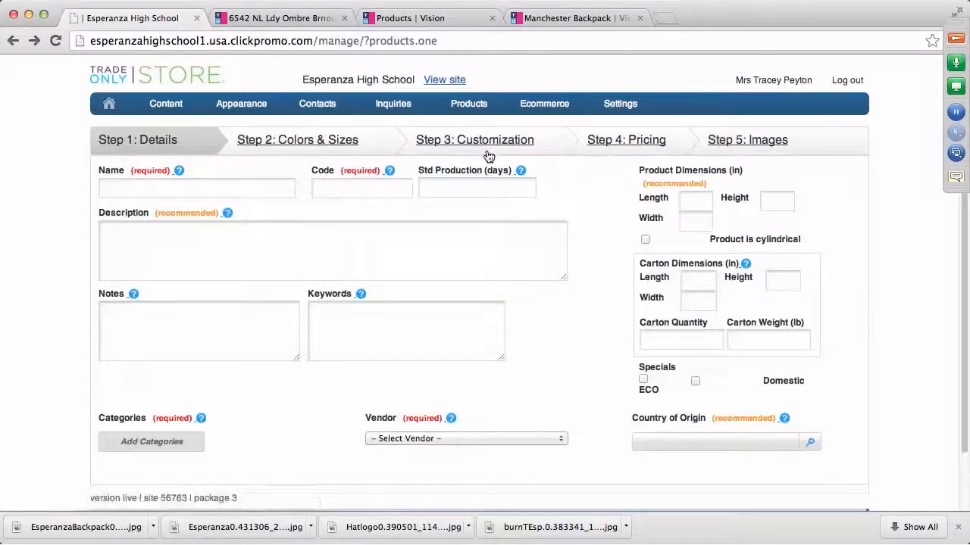
click(140, 188)
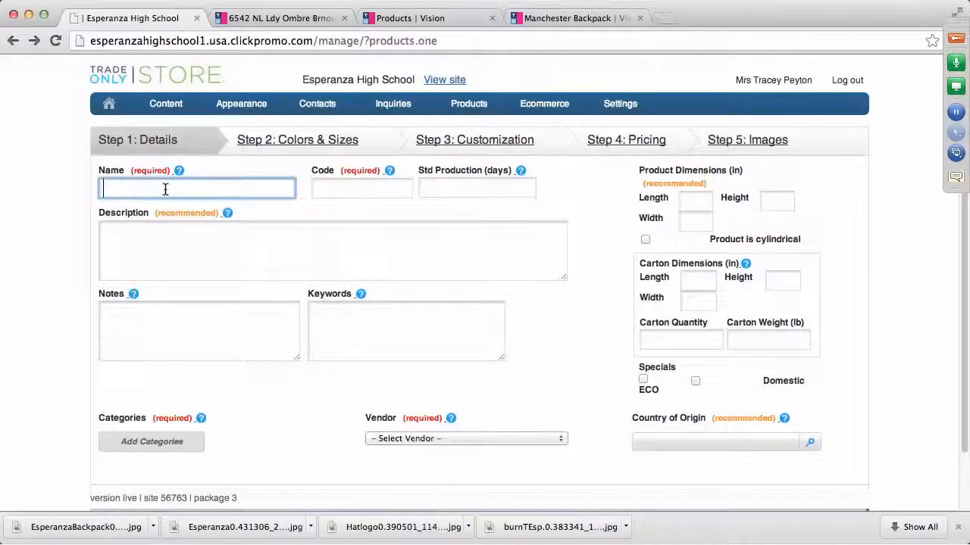
text(L)
text(dy Ombre Burnout Tshirt)
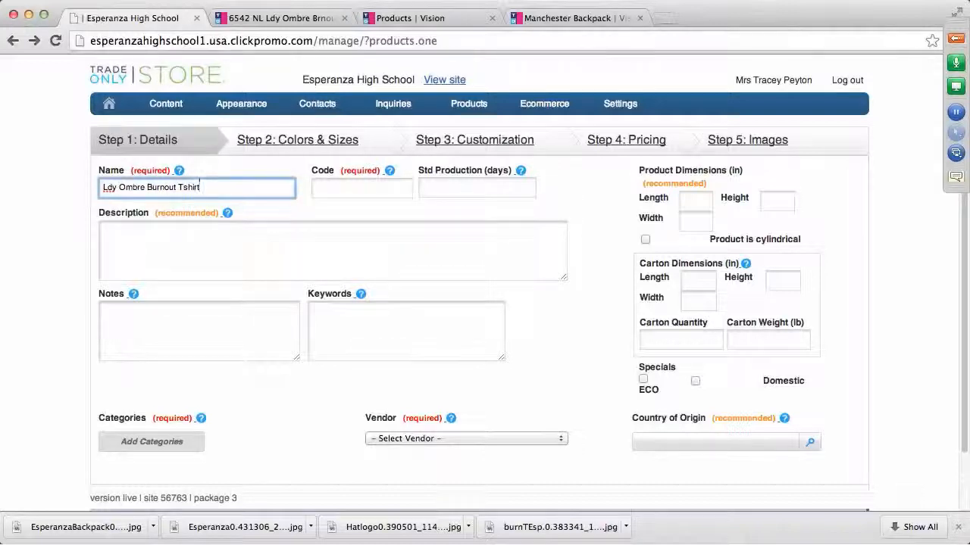
Enter the product code ESP-6542, checking the original product for reference
click(328, 187)
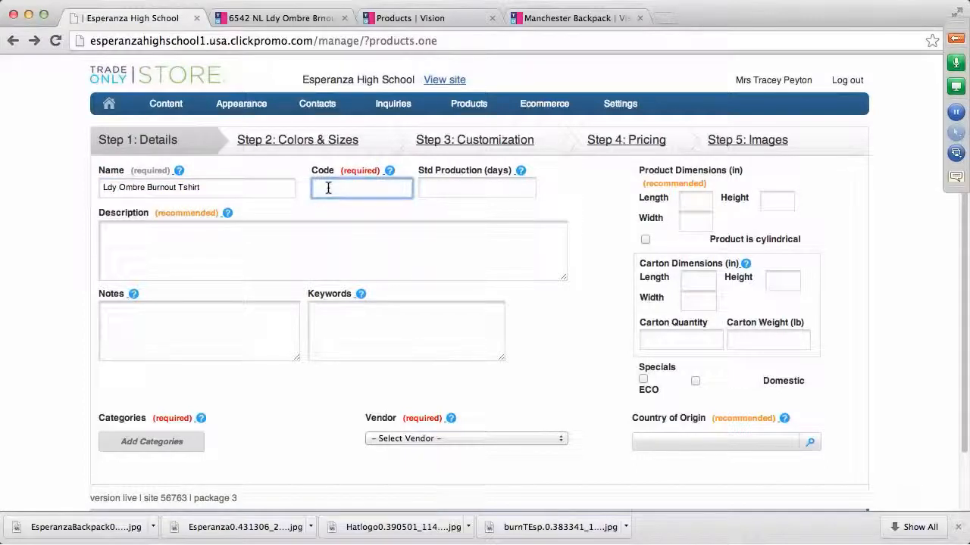
click(295, 19)
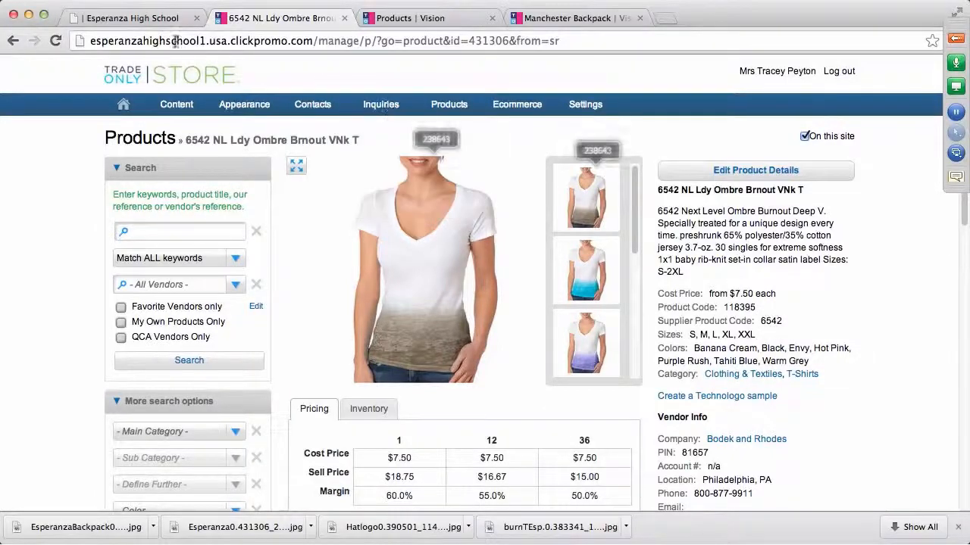
click(163, 19)
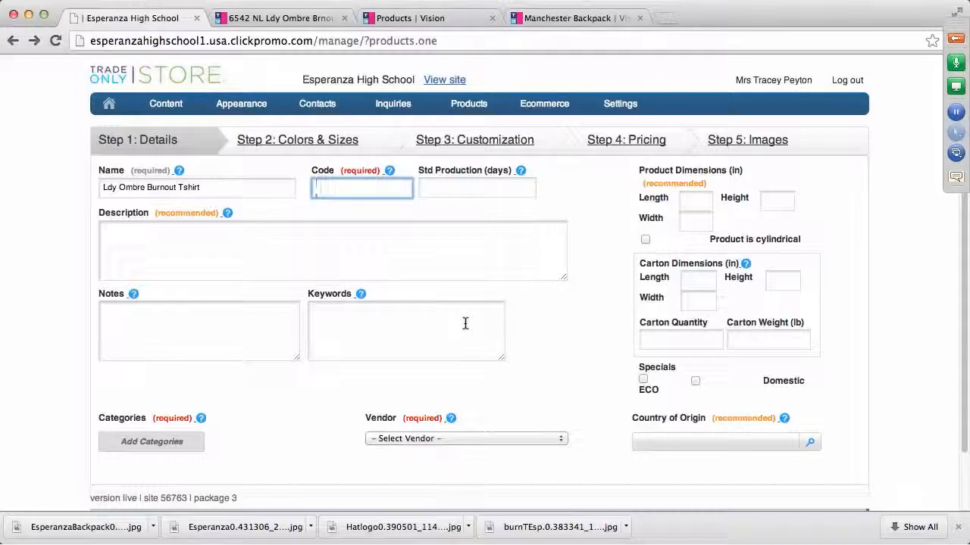
text(ESH)
text(-)
text(66)
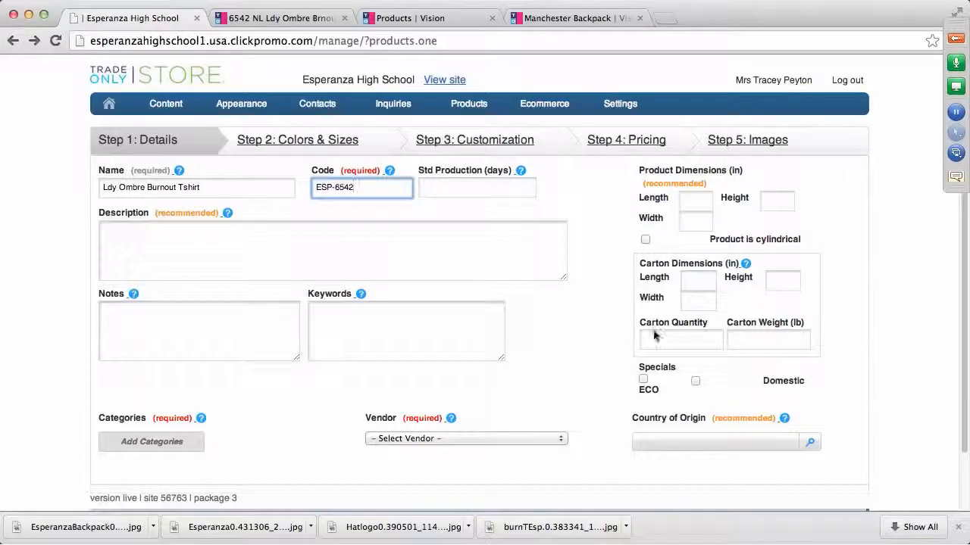
click(136, 235)
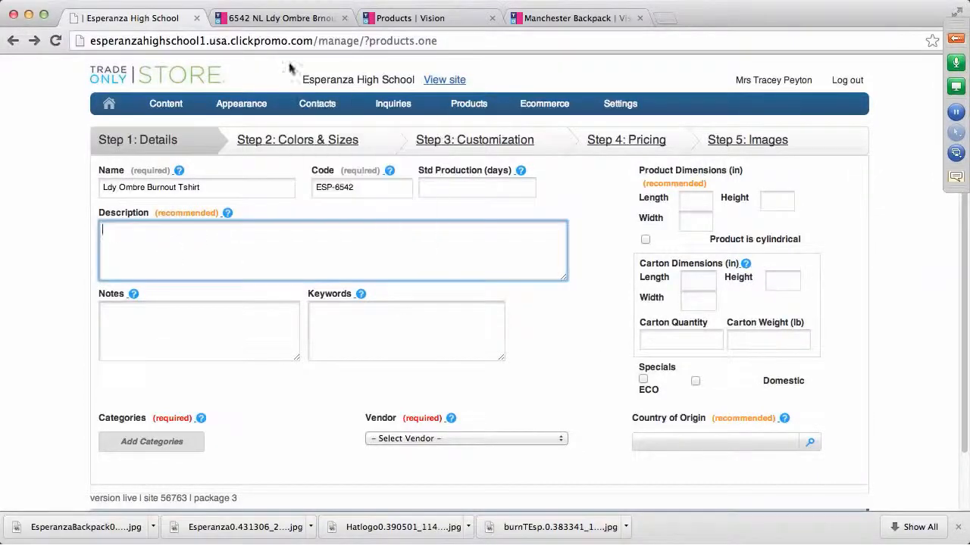
Copy the supplier's ombre burnout description into the product's Description field
click(281, 19)
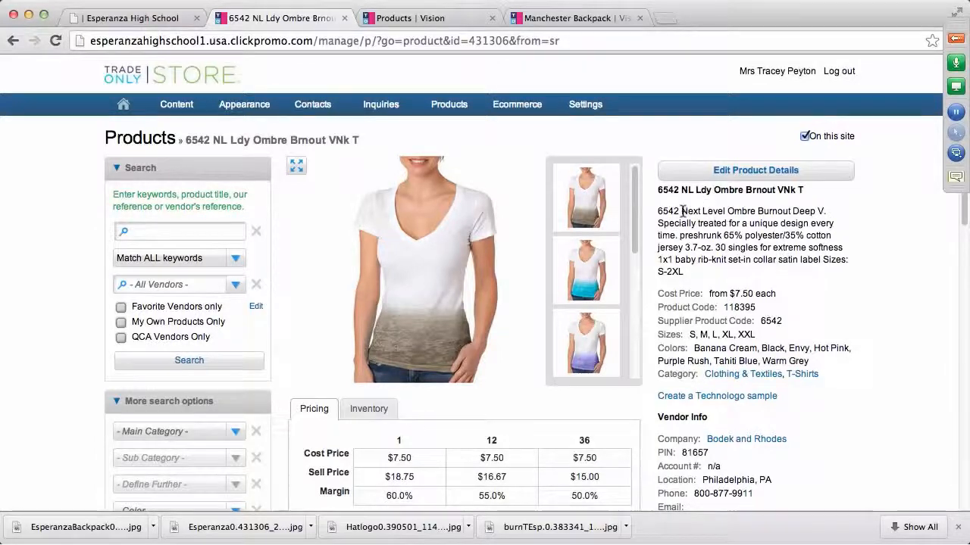
drag(681, 212, 755, 269)
key(super+c)
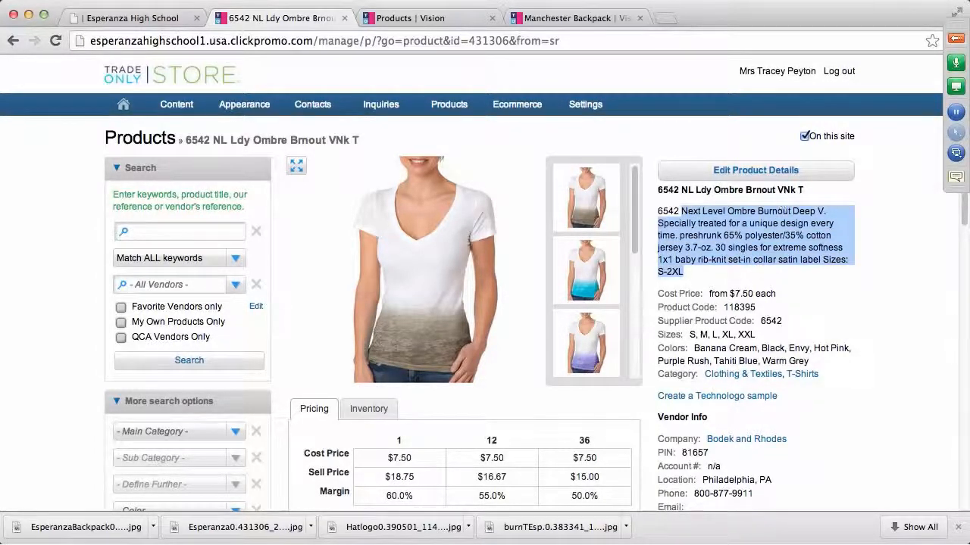
click(137, 18)
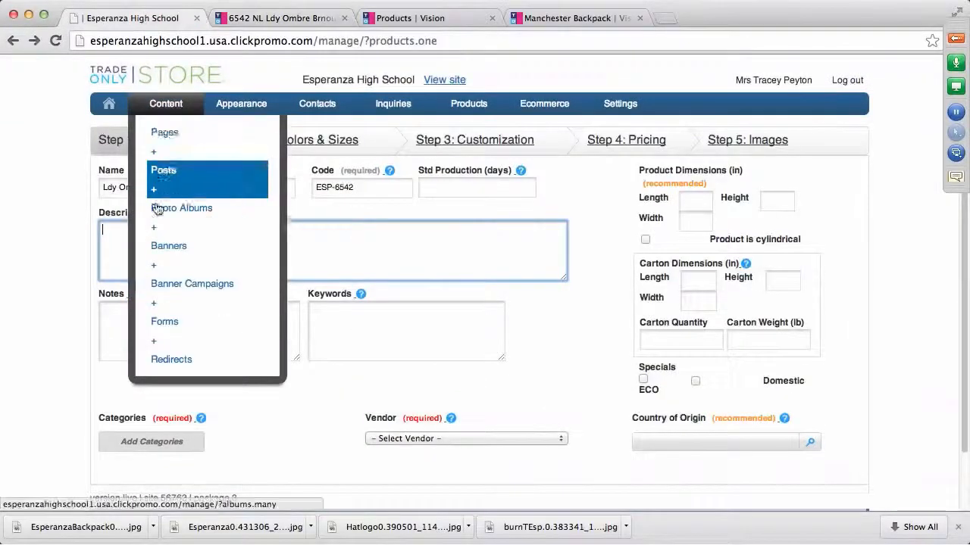
key(super+v)
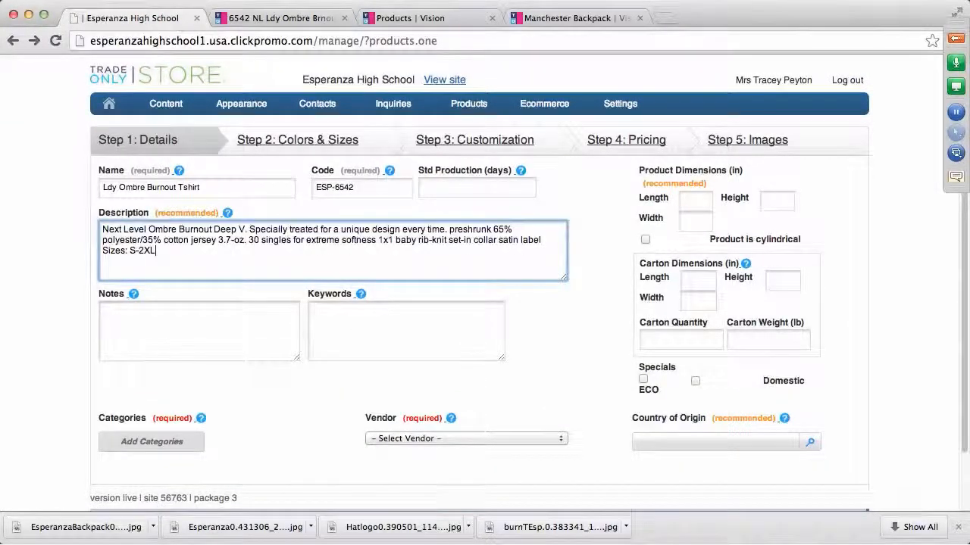
Reword the fabric content to read '65 percent polyester-35 percent cotton'
click(161, 239)
key(BackSpace)
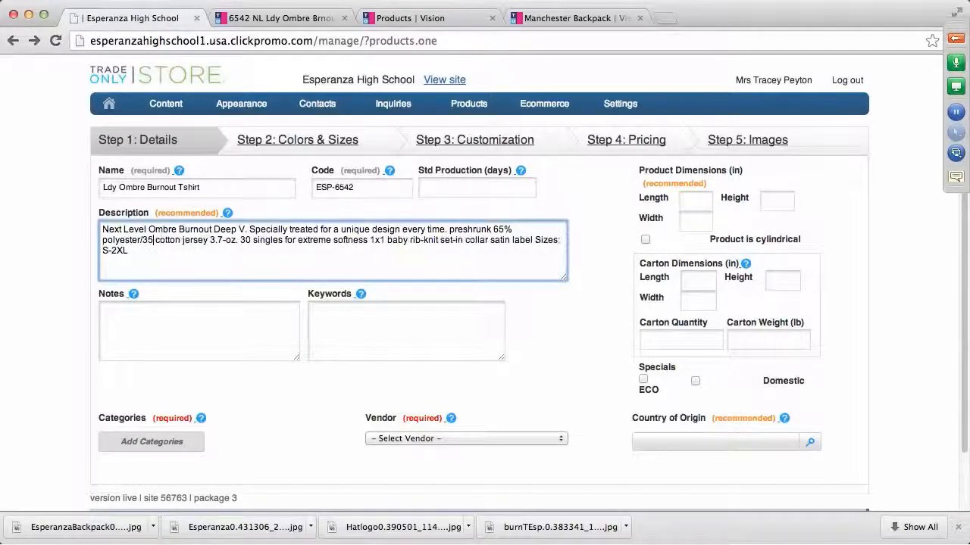
text(percen )
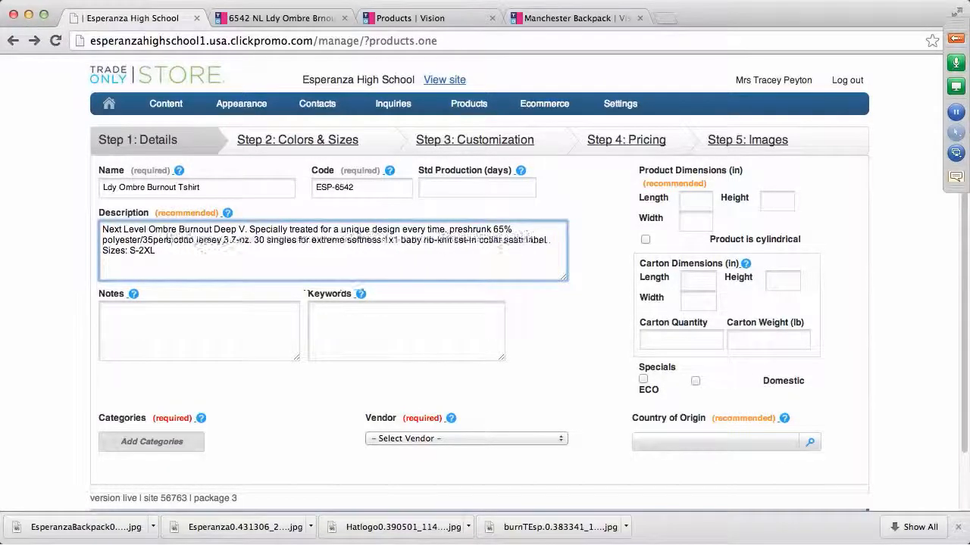
text(tages)
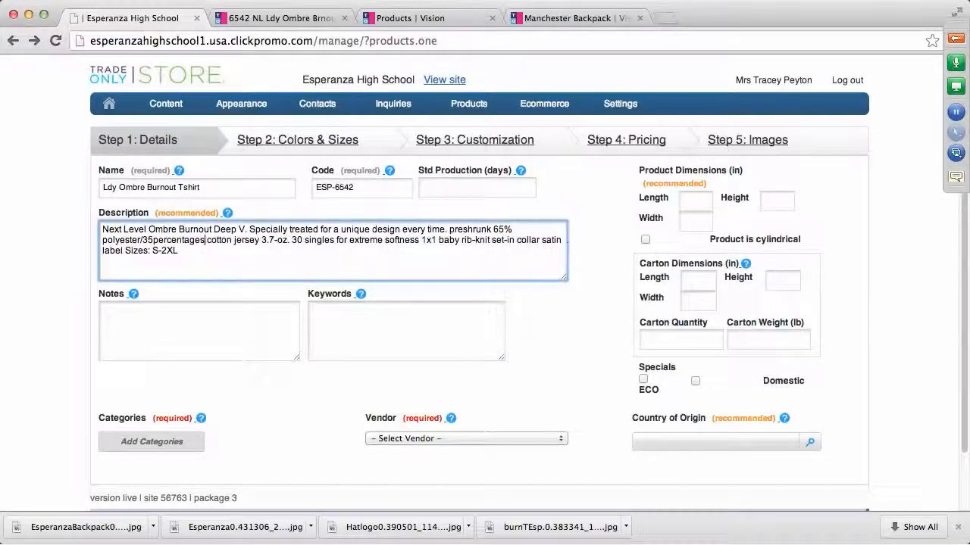
key(BackSpace)
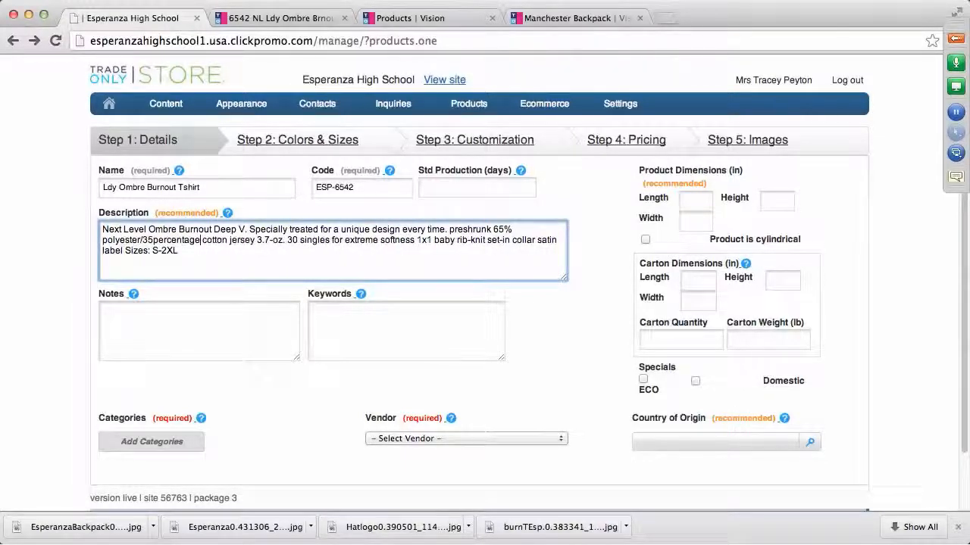
click(142, 239)
key(BackSpace)
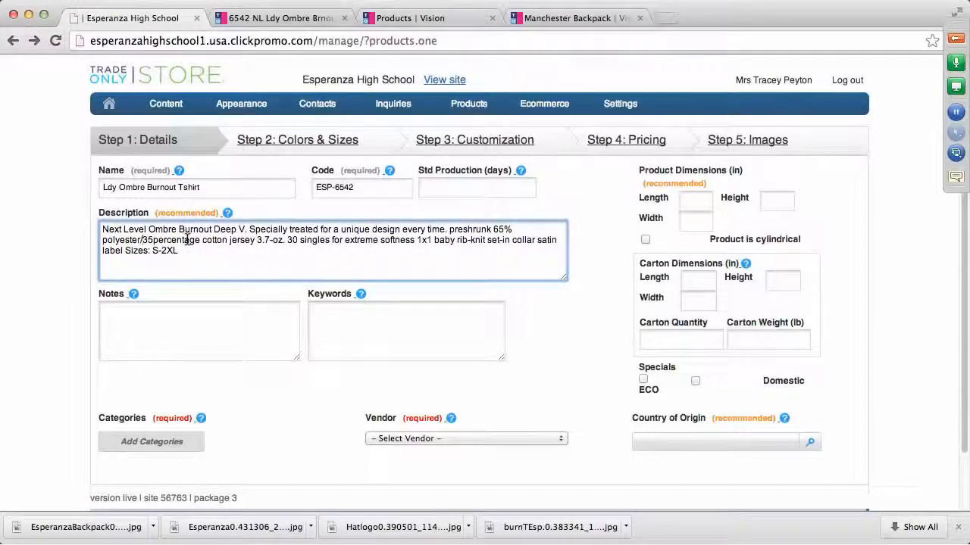
text(-)
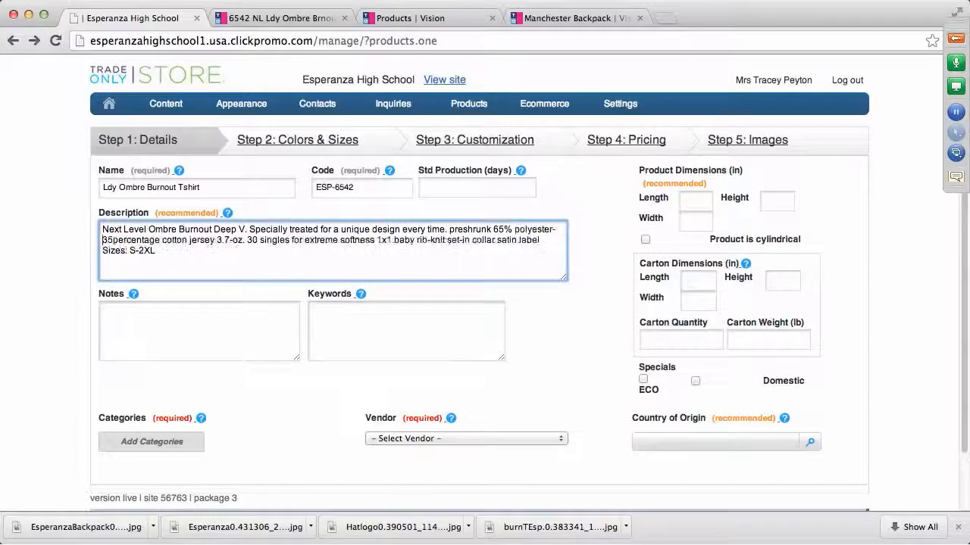
click(515, 229)
key(BackSpace)
text(centage)
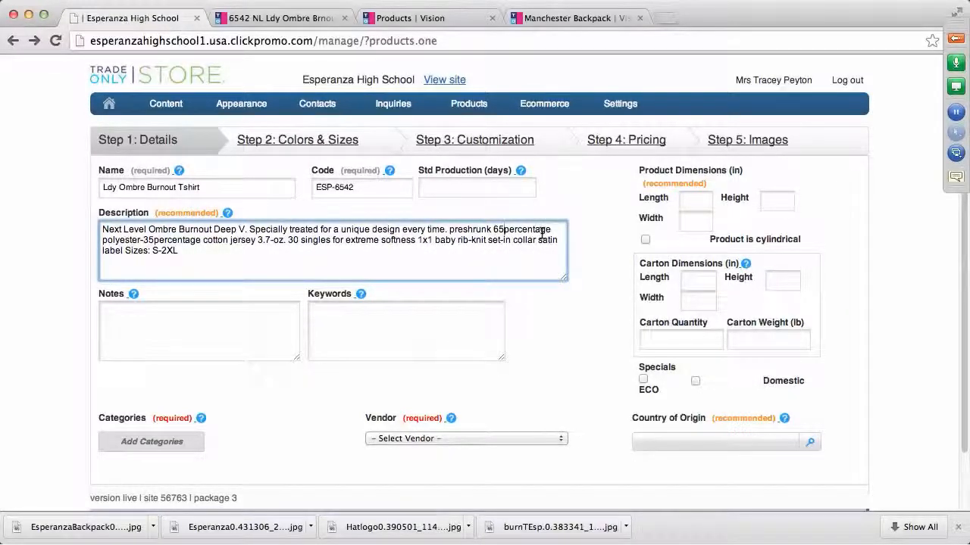
click(553, 229)
key(BackSpace)
key(BackSpace)
key(BackSpace)
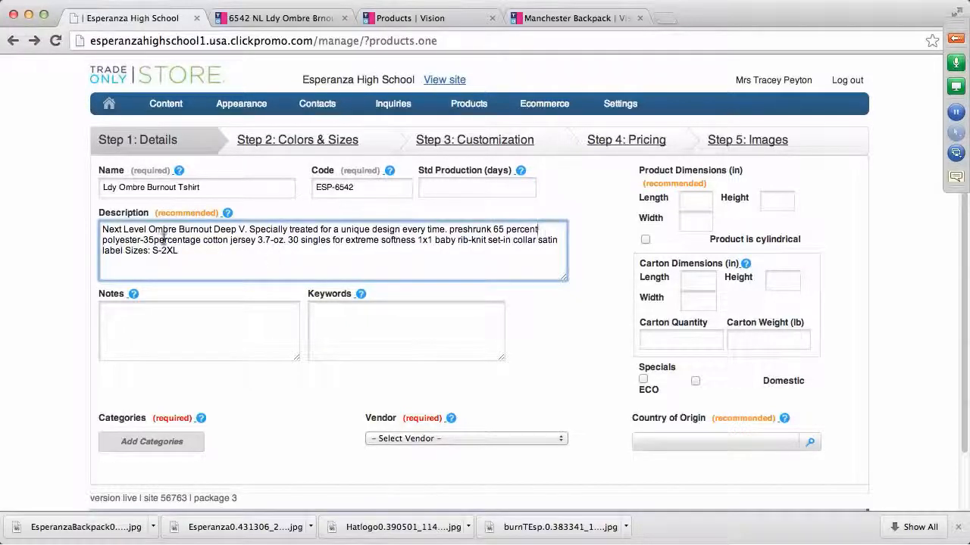
click(201, 241)
key(BackSpace)
key(BackSpace)
key(BackSpace)
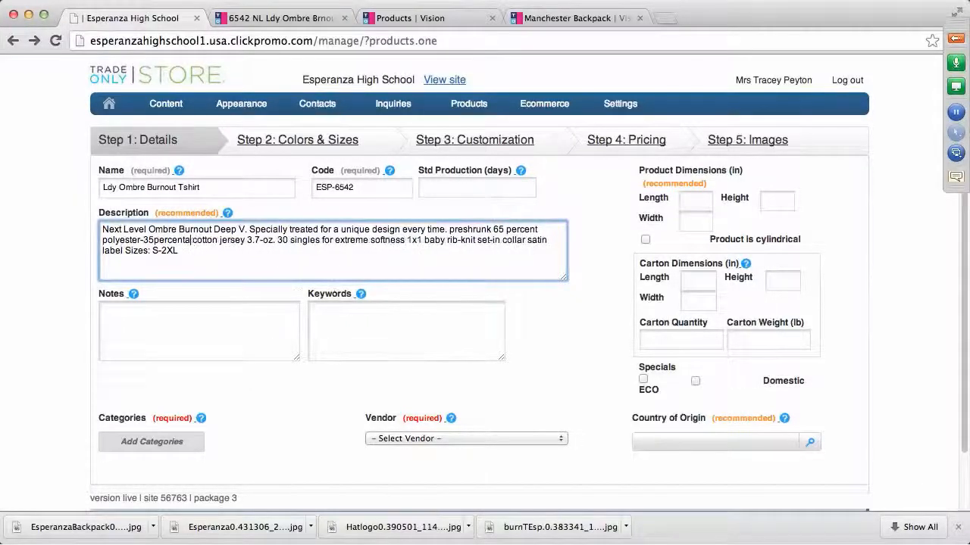
click(154, 240)
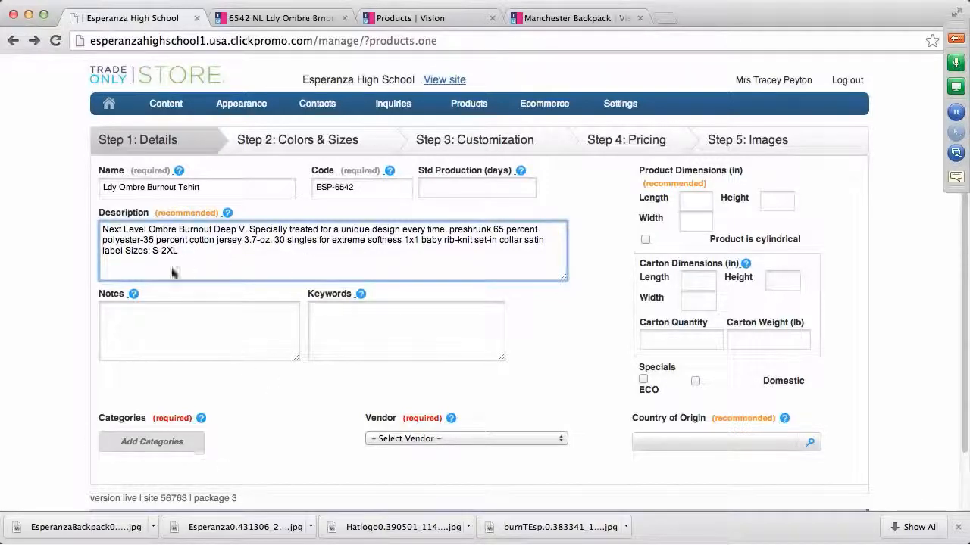
Assign the Spirit Wear category to the product
click(157, 446)
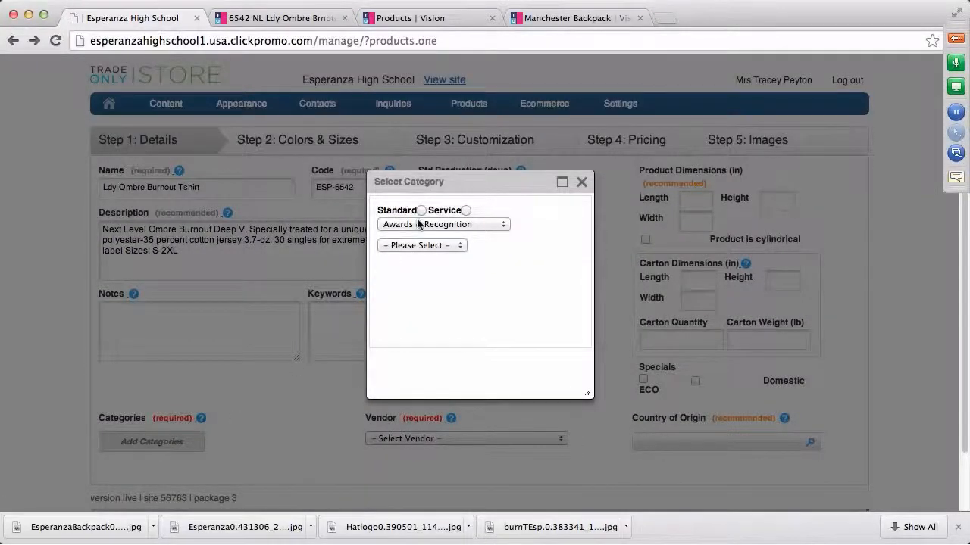
click(506, 229)
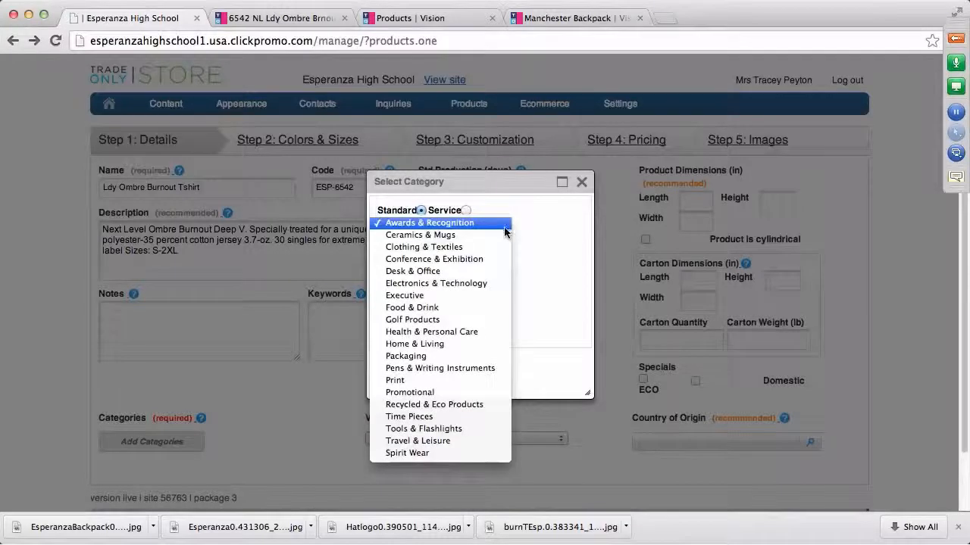
click(418, 453)
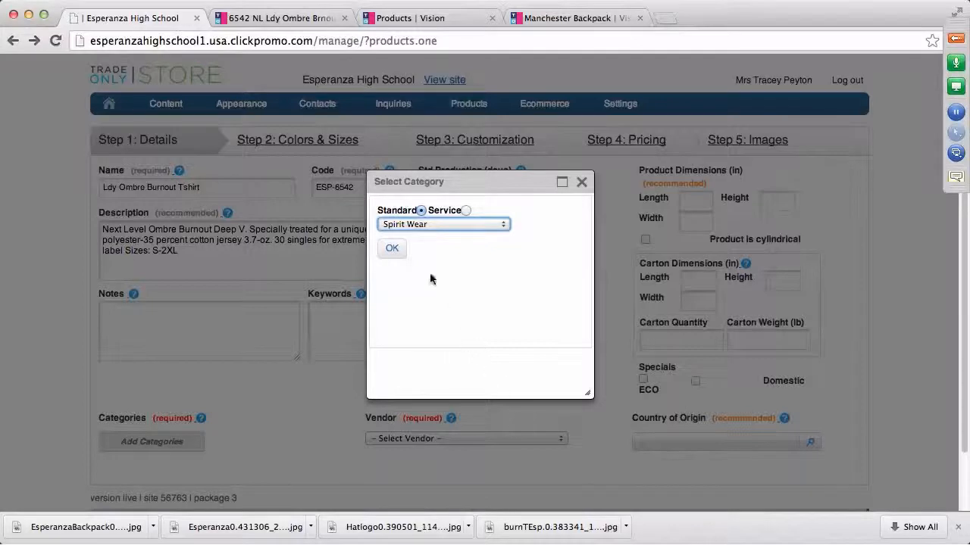
click(393, 250)
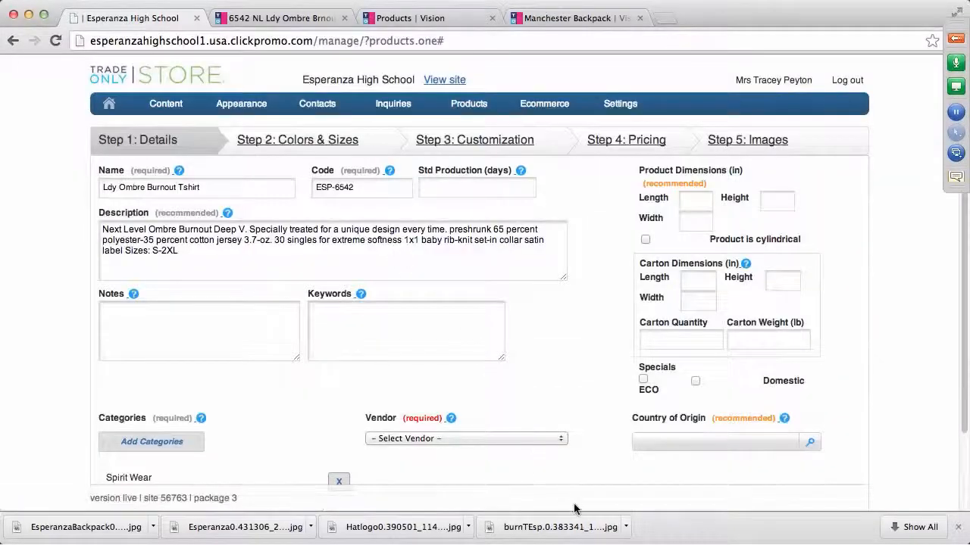
Set the product's vendor to Esperanza High School
click(561, 446)
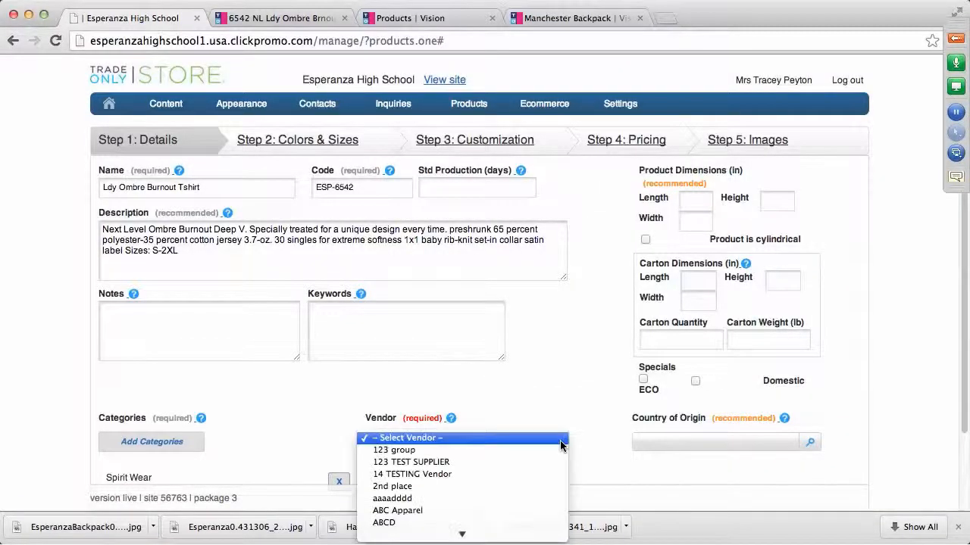
scroll(557, 448, down, 5)
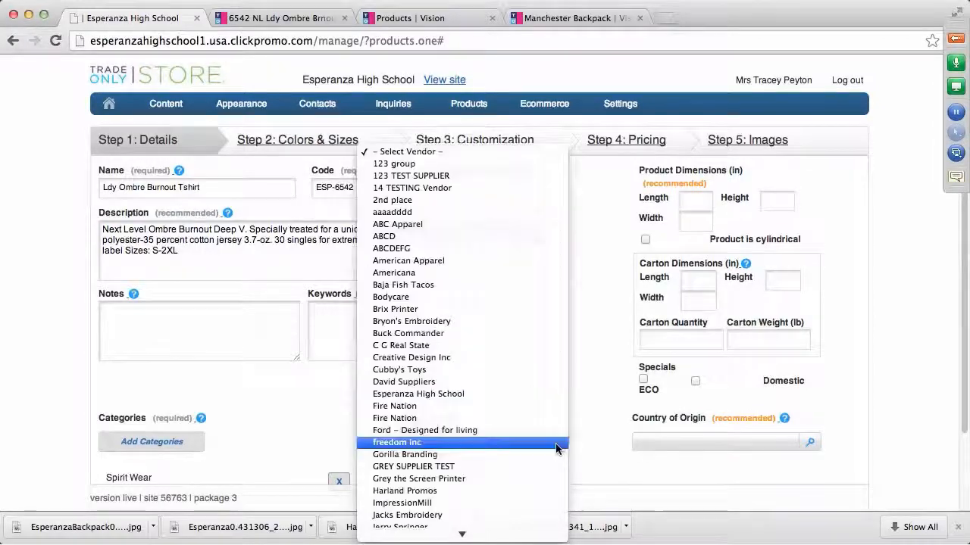
scroll(521, 447, down, 8)
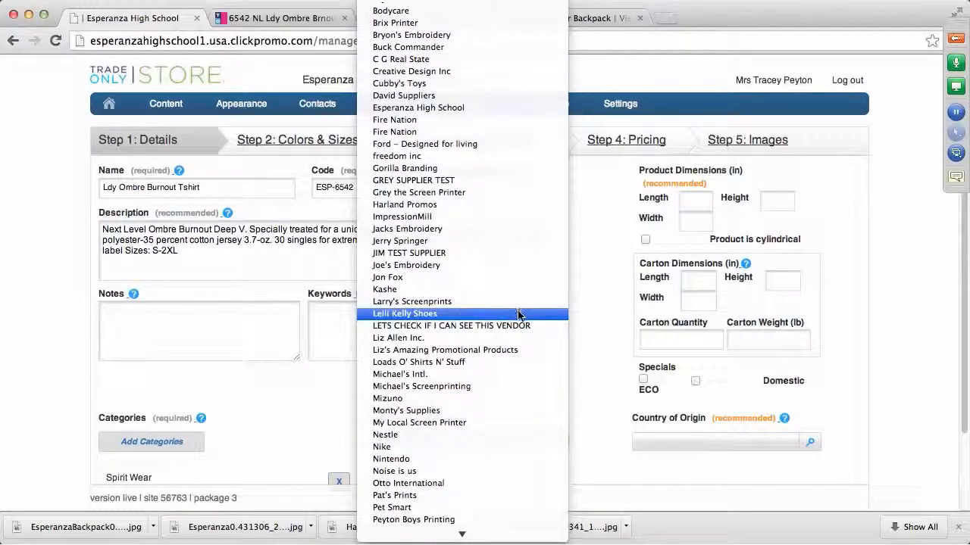
click(438, 110)
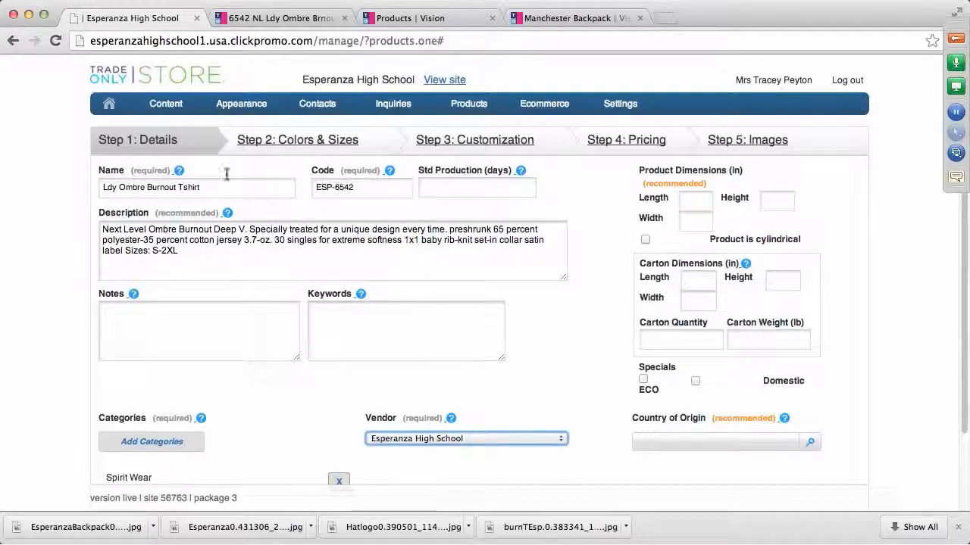
click(314, 142)
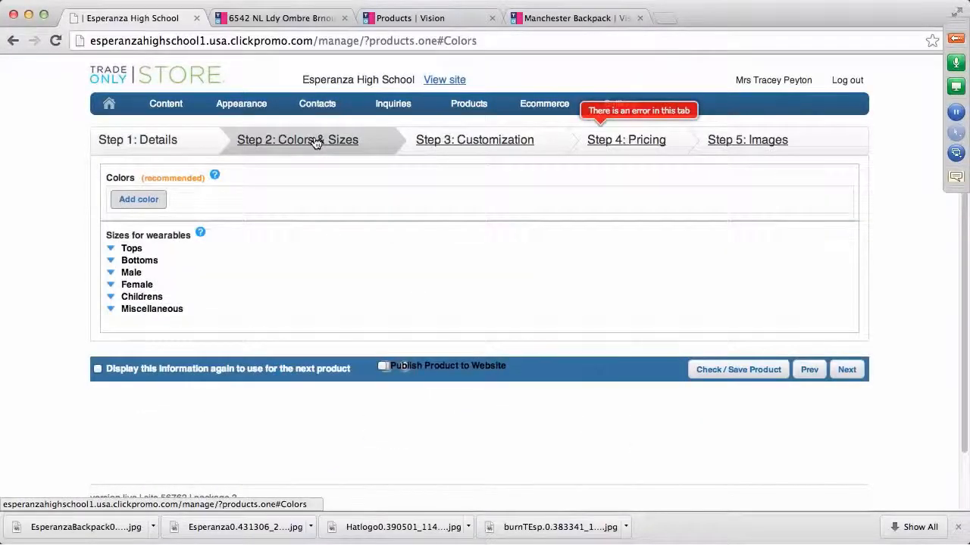
Add a colour option with White as its main colour
click(140, 199)
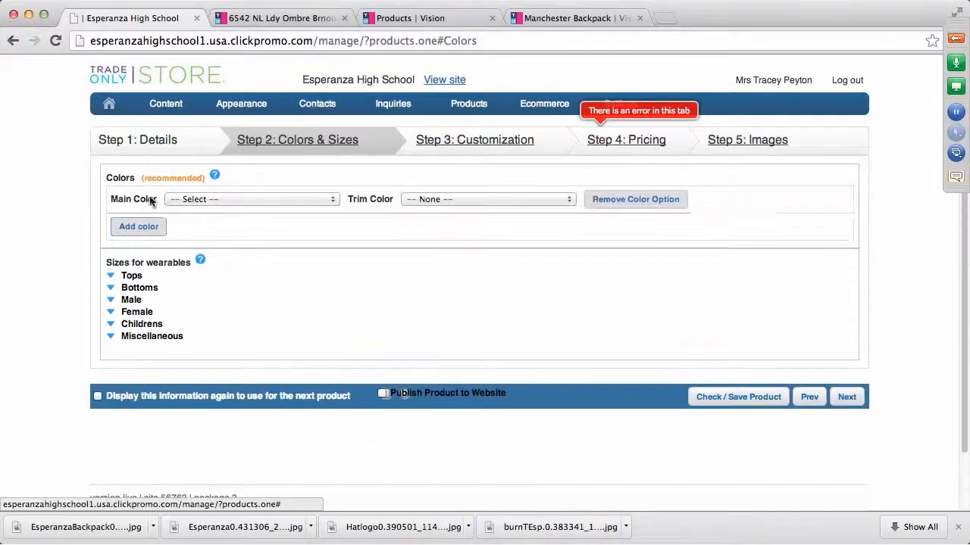
click(334, 200)
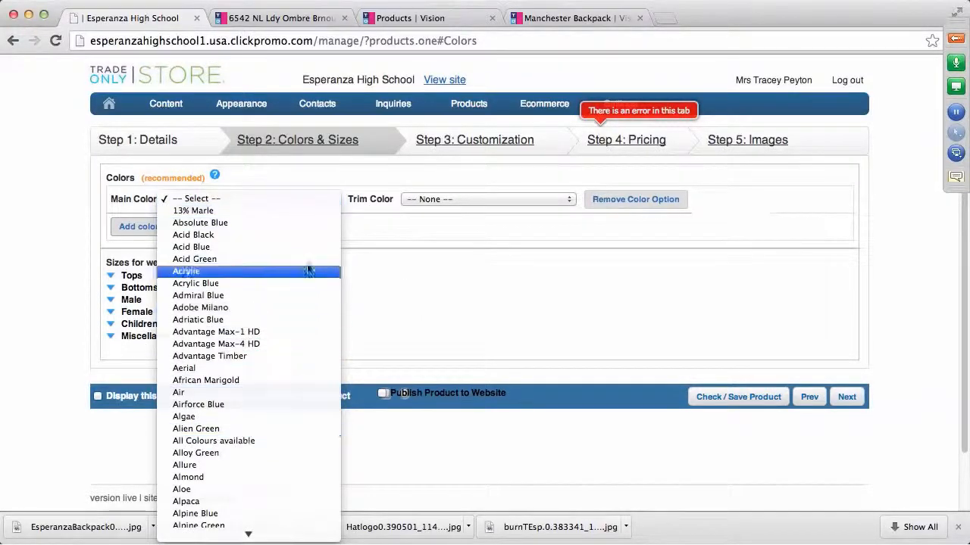
text(wh)
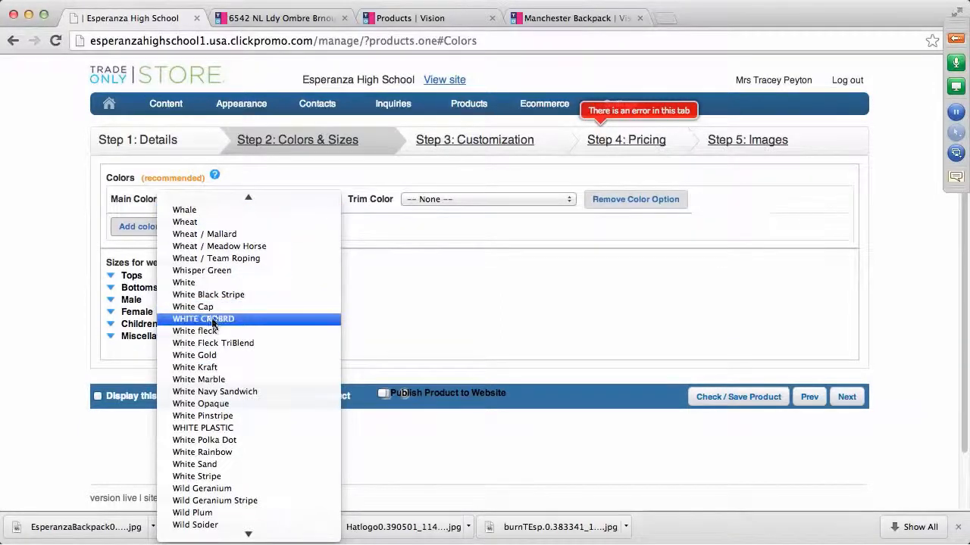
click(210, 284)
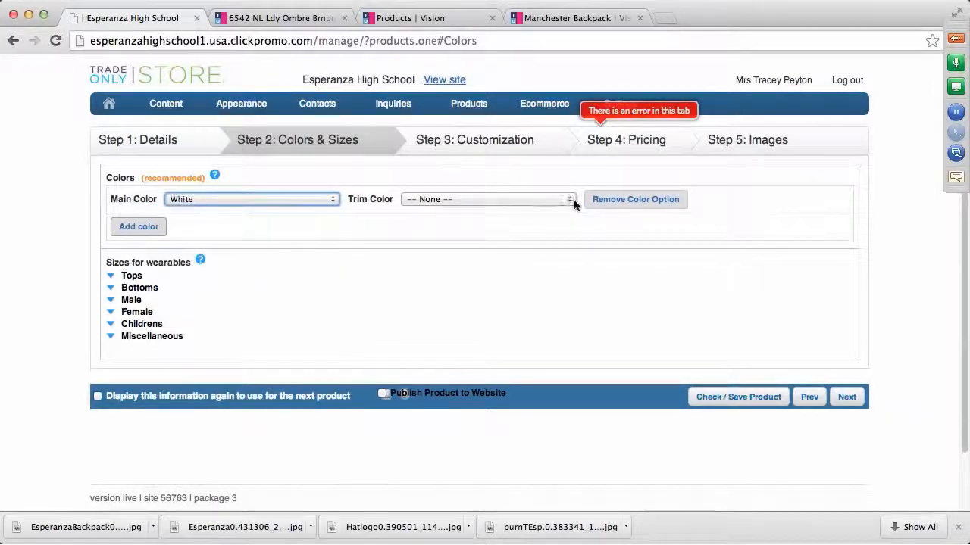
click(281, 18)
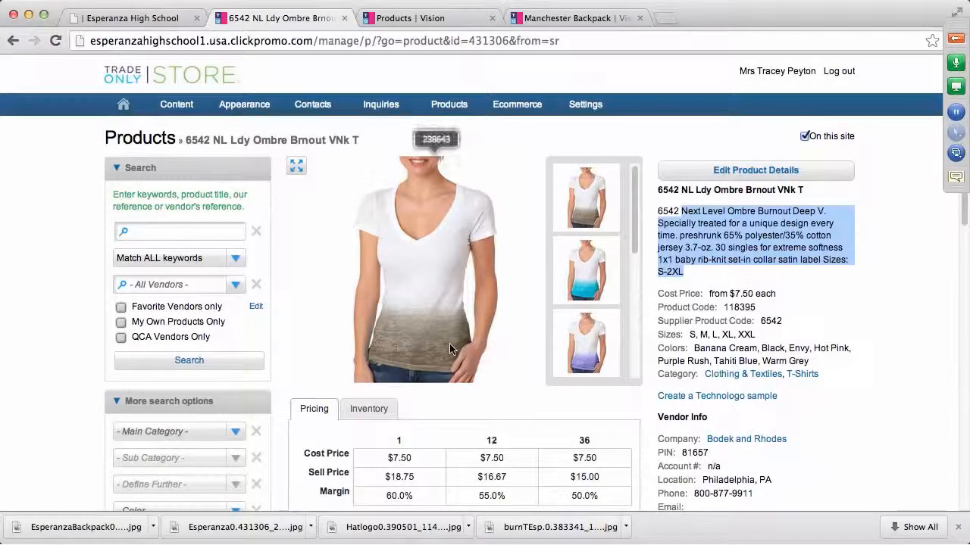
Clear the supplier page's text selection after checking its colours, and return to Colors & Sizes
click(911, 398)
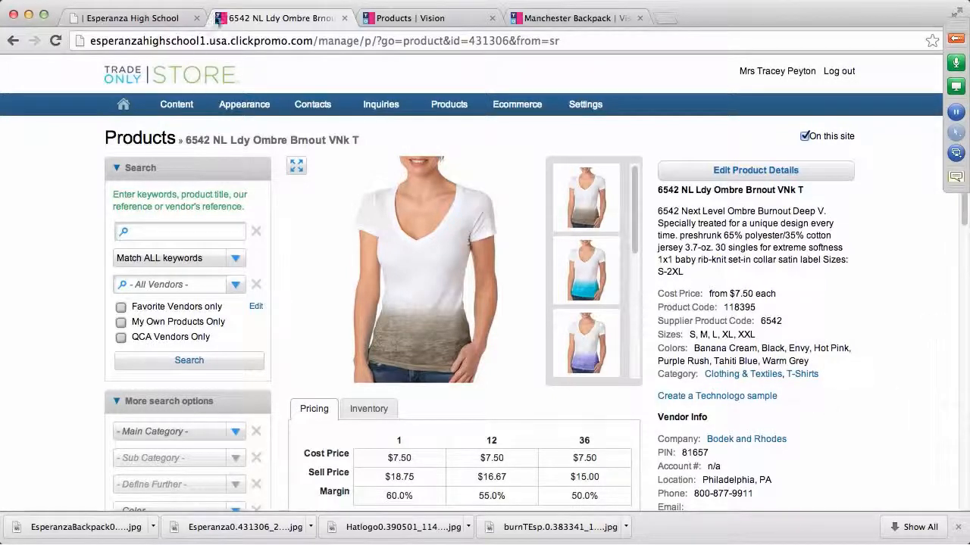
click(166, 17)
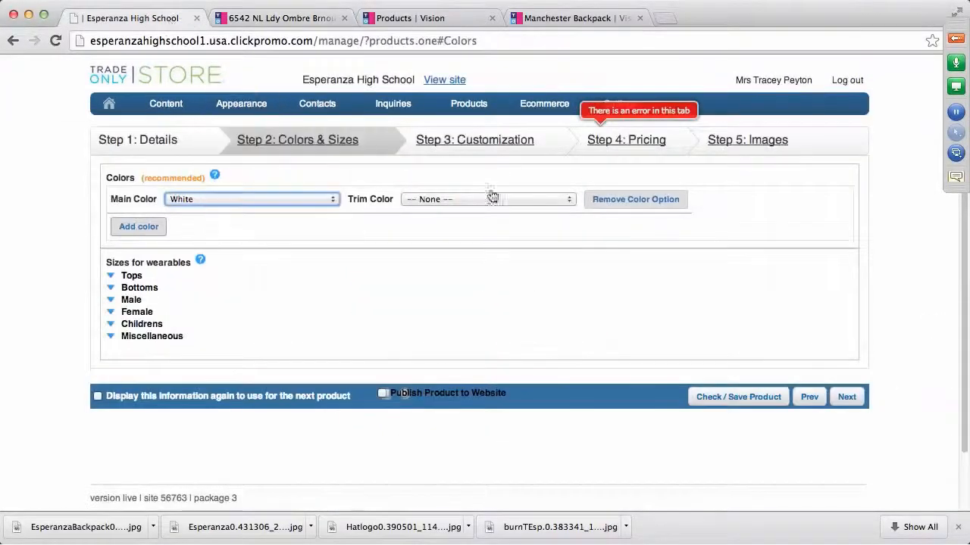
Set Grey as the White option's trim colour and add a second, empty colour row
click(569, 199)
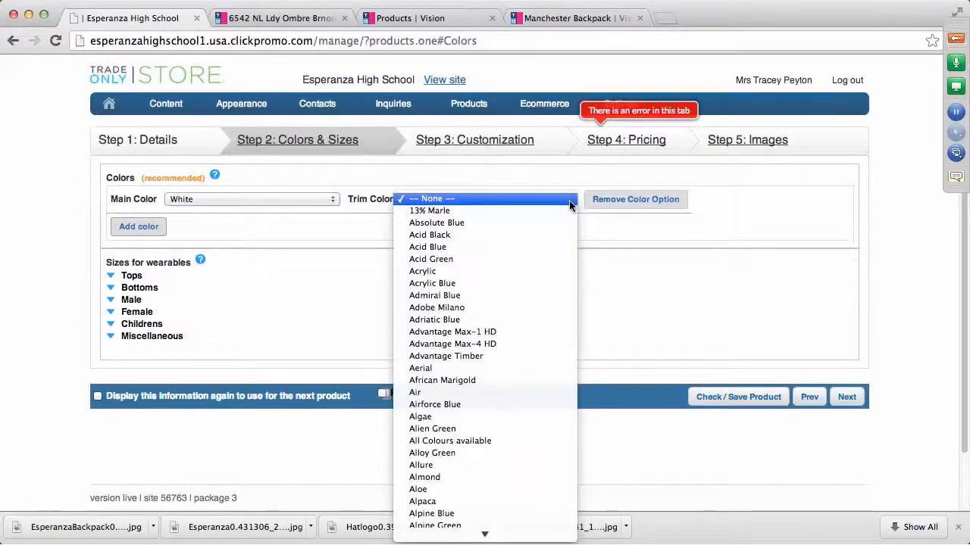
scroll(569, 200, down, 20)
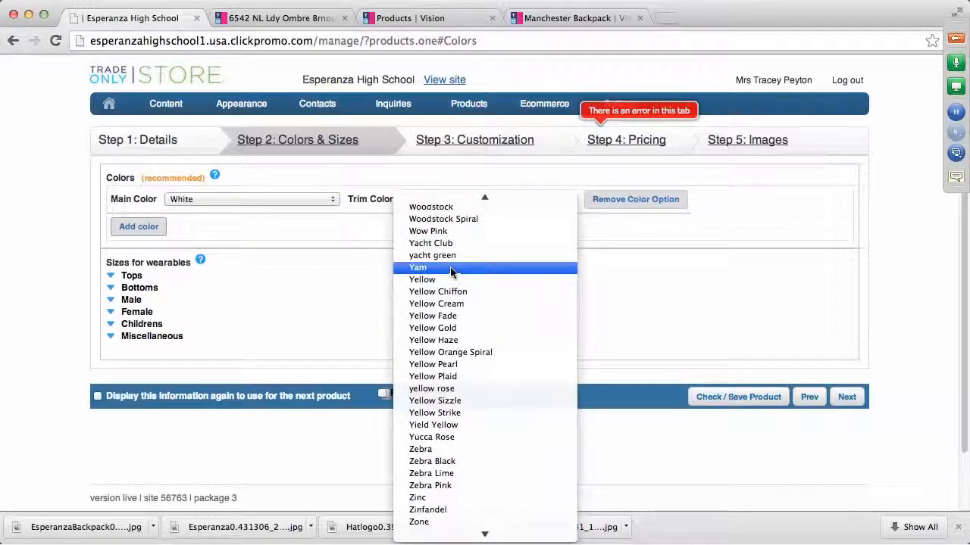
key(g)
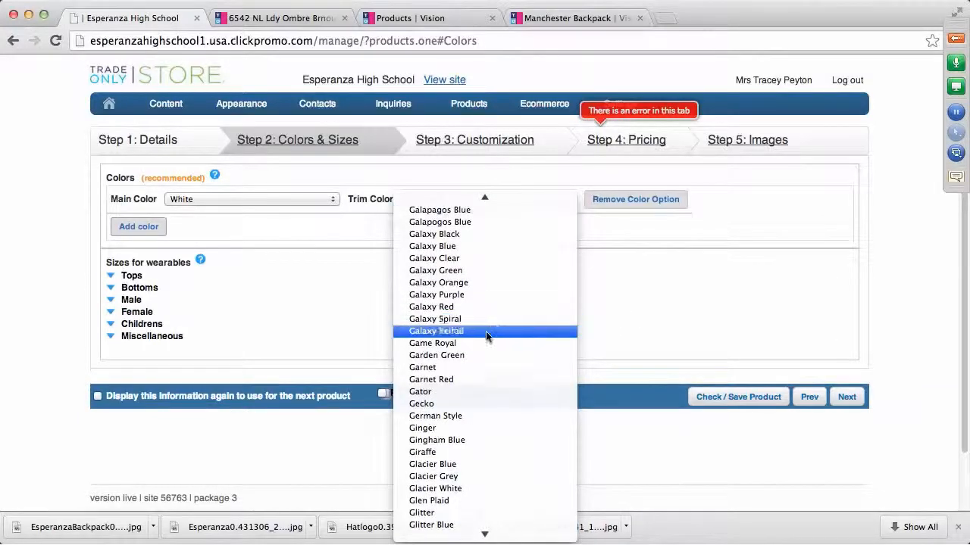
scroll(485, 393, down, 5)
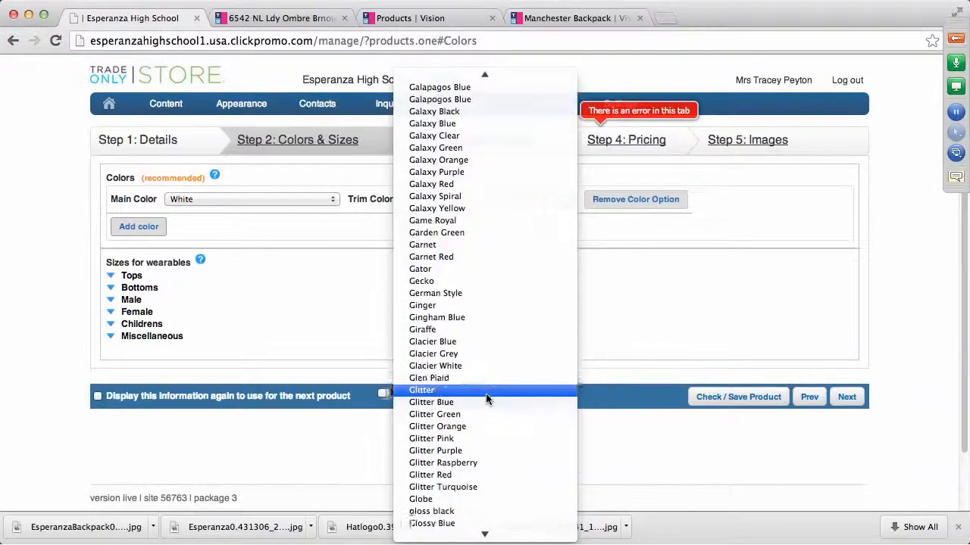
scroll(486, 398, down, 14)
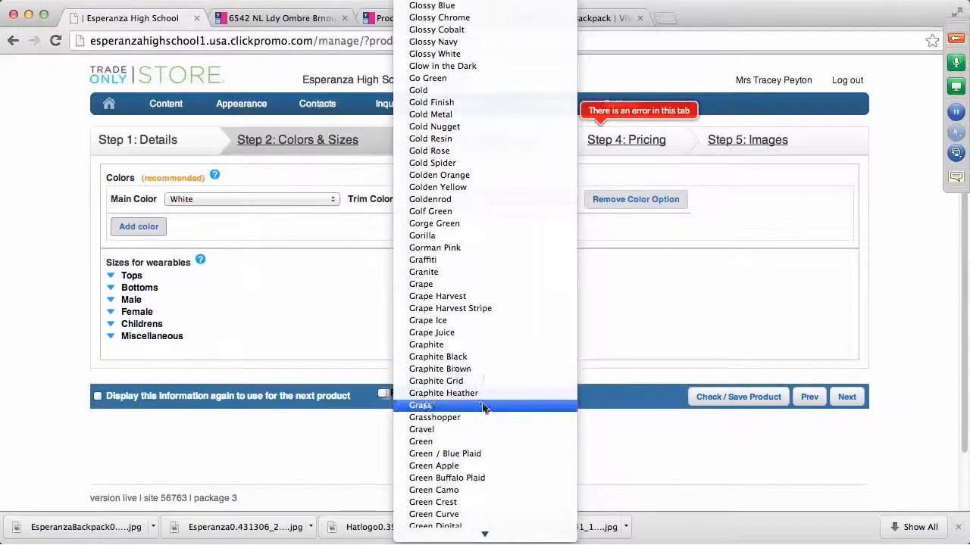
scroll(474, 431, down, 2)
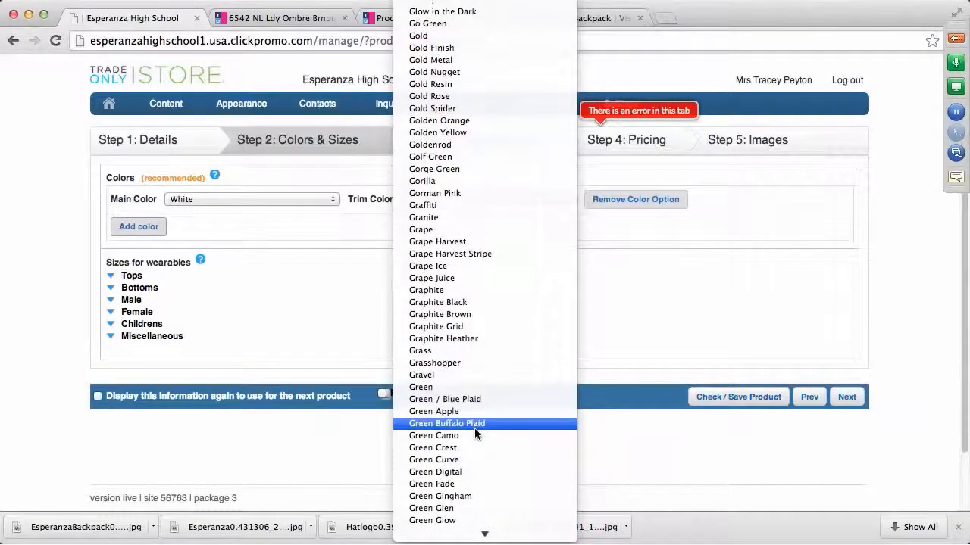
scroll(476, 433, down, 2)
scroll(475, 431, down, 10)
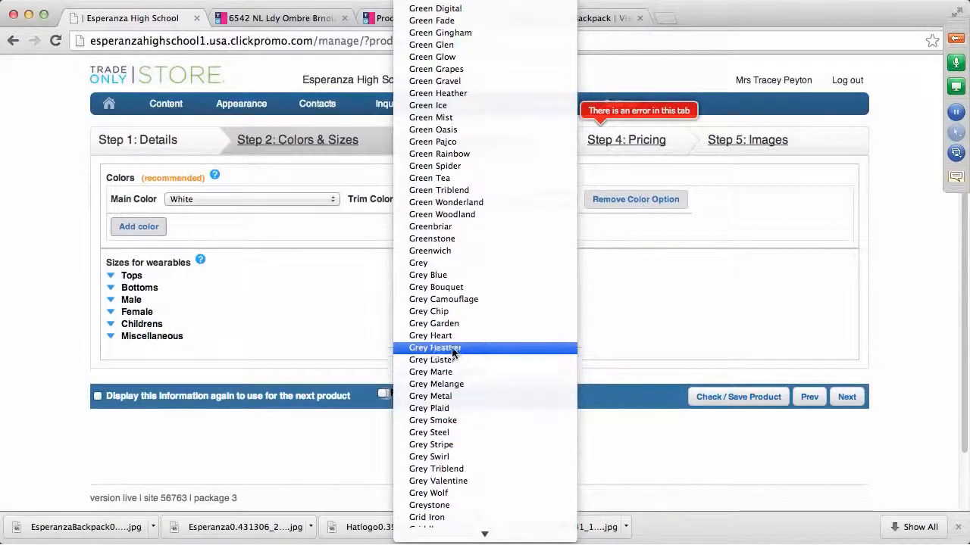
click(418, 264)
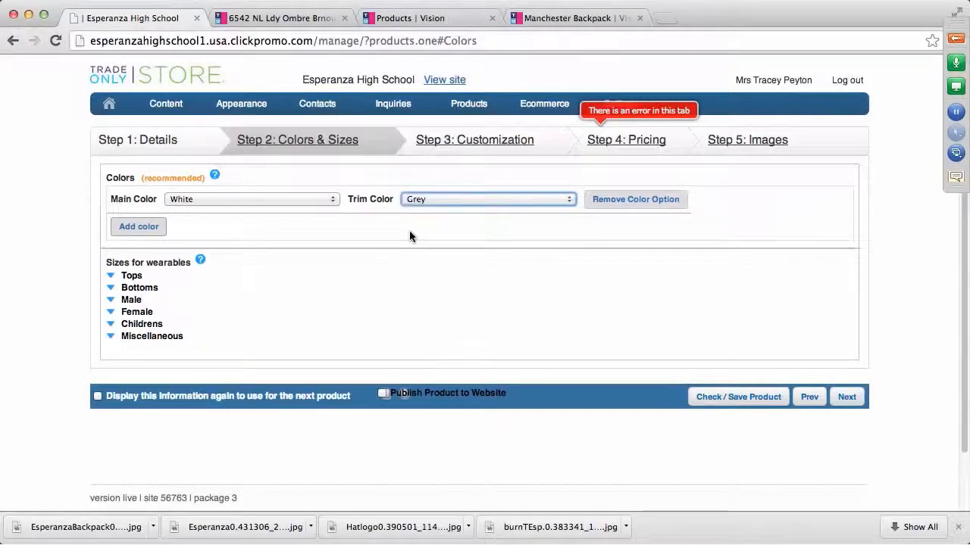
click(139, 227)
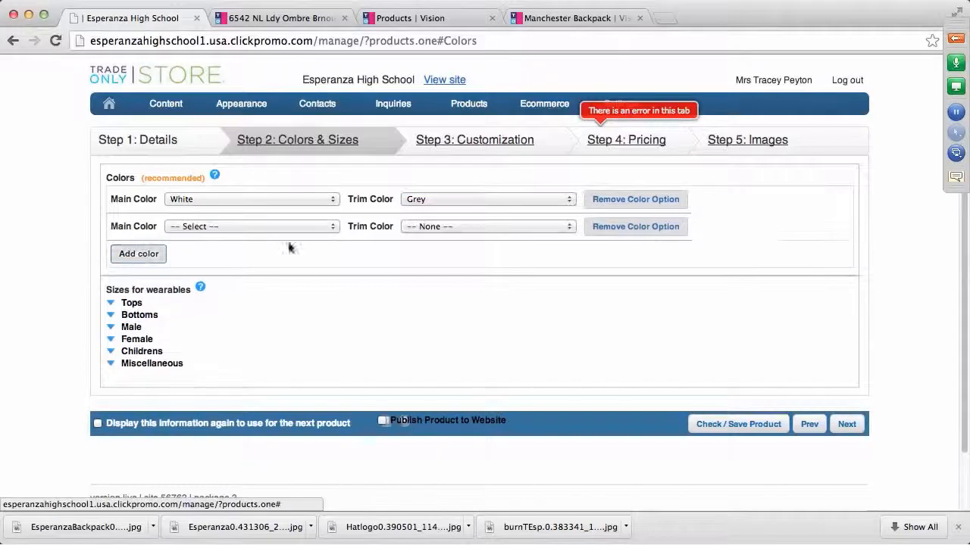
Set the second colour option to White with Acid Black trim
click(331, 228)
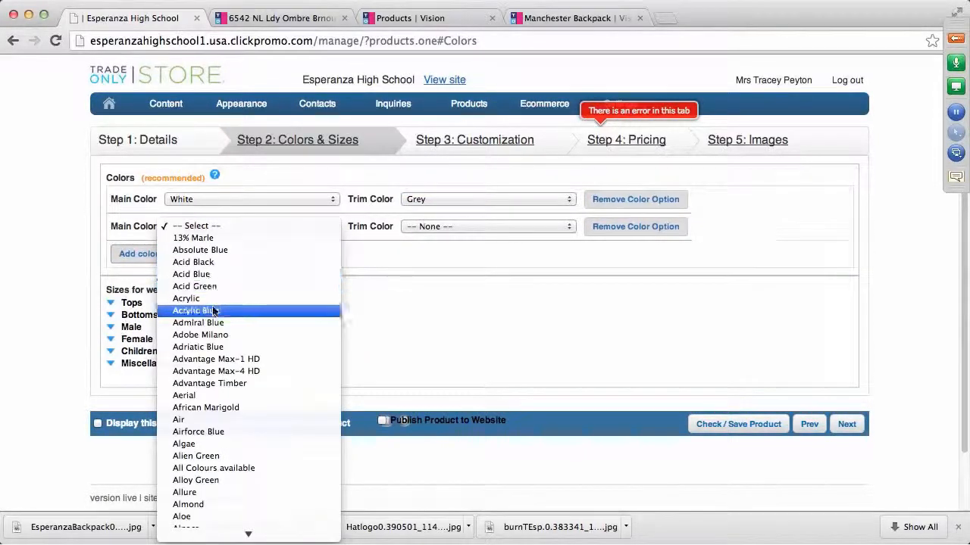
scroll(220, 326, down, 20)
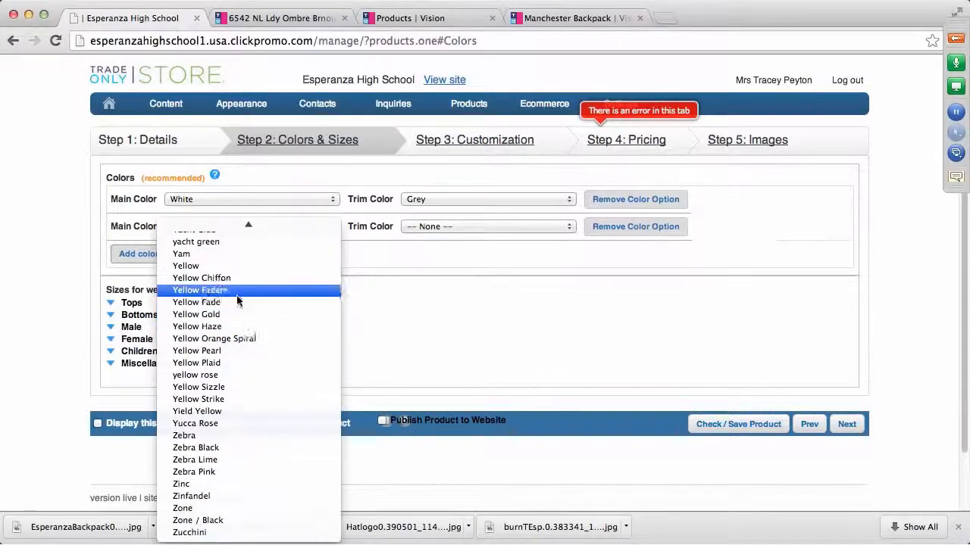
key(w)
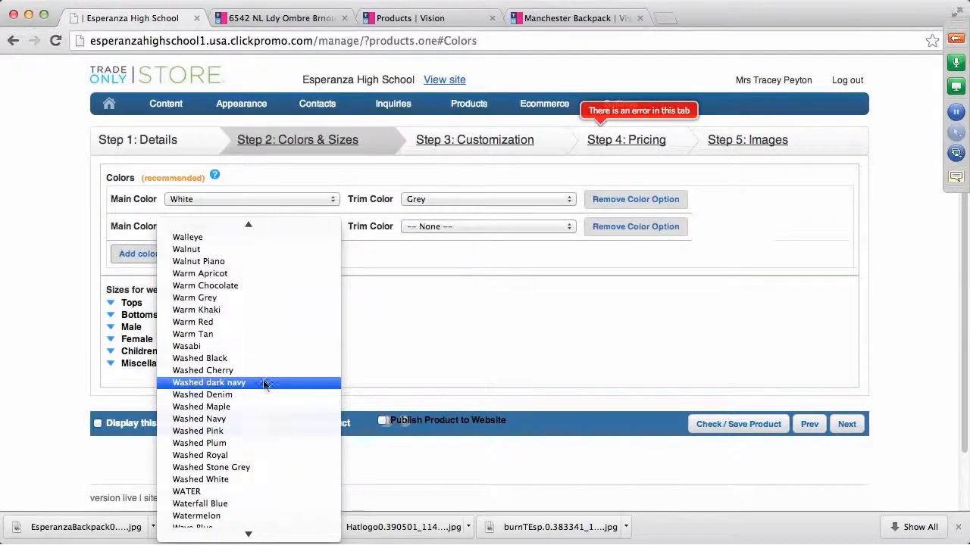
scroll(274, 351, up, 3)
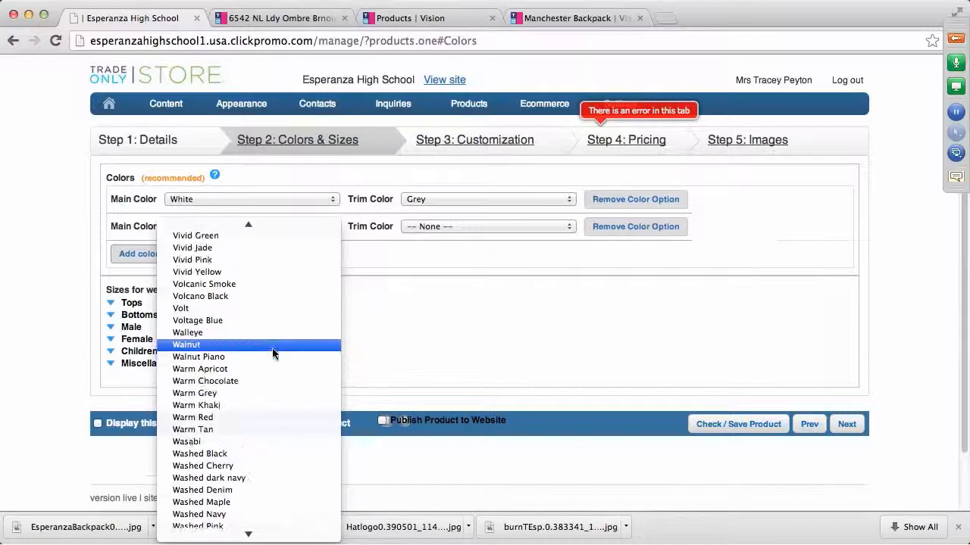
scroll(273, 350, up, 5)
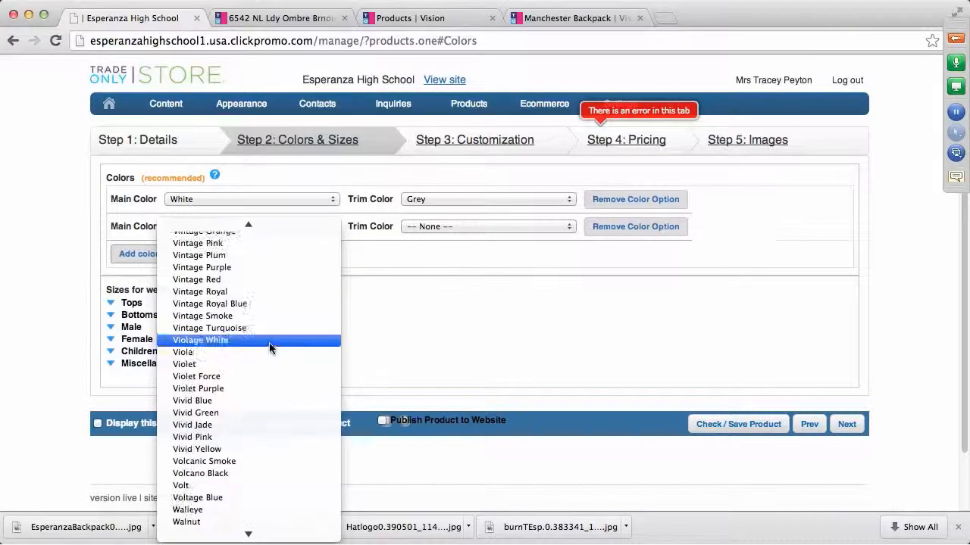
scroll(269, 342, down, 8)
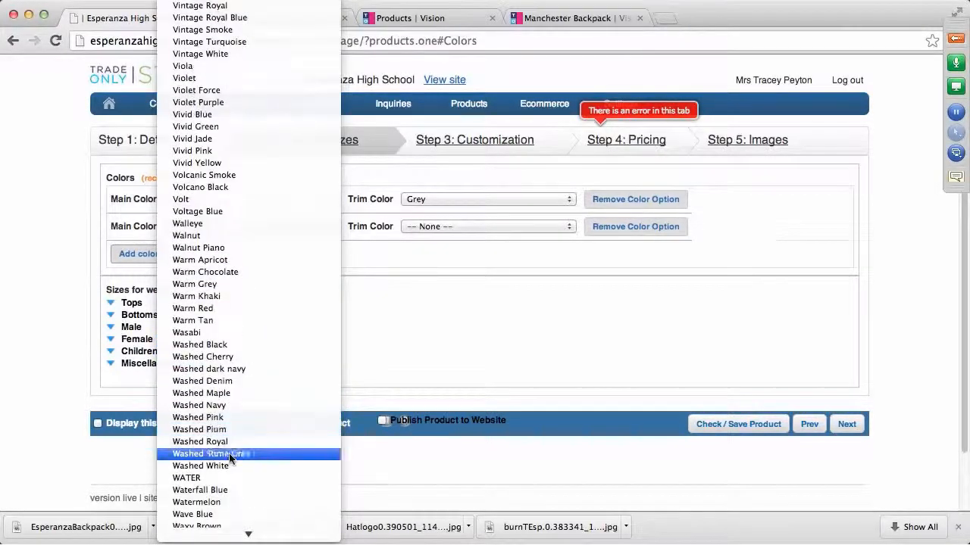
scroll(231, 458, down, 5)
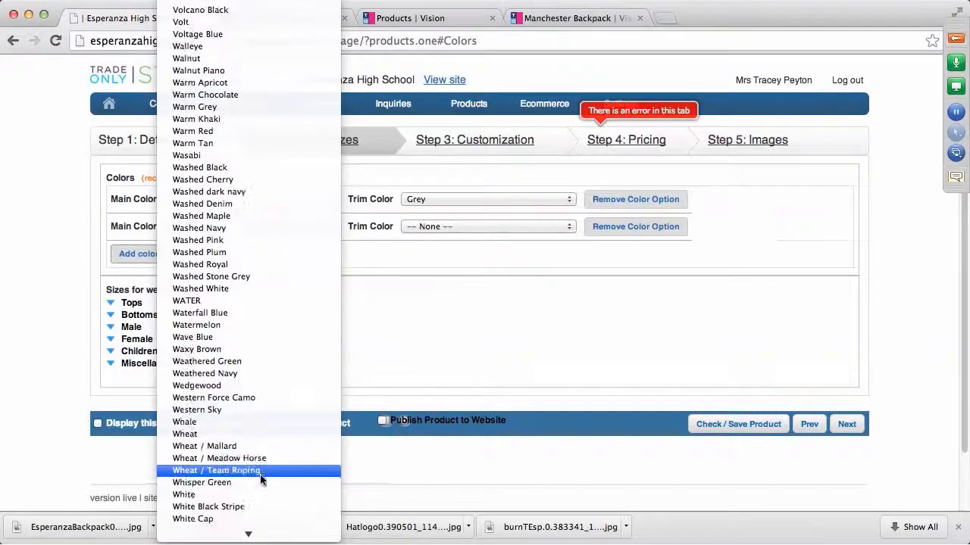
click(261, 494)
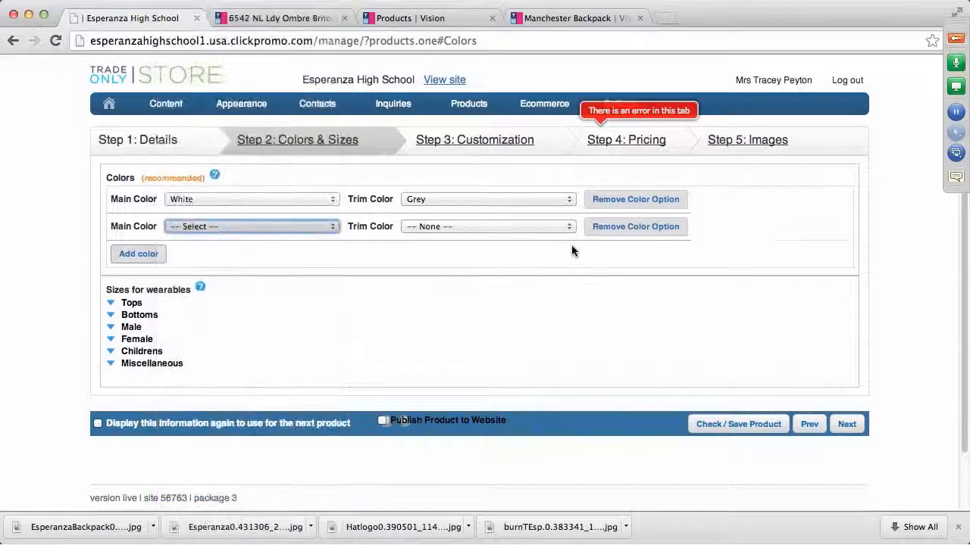
click(569, 227)
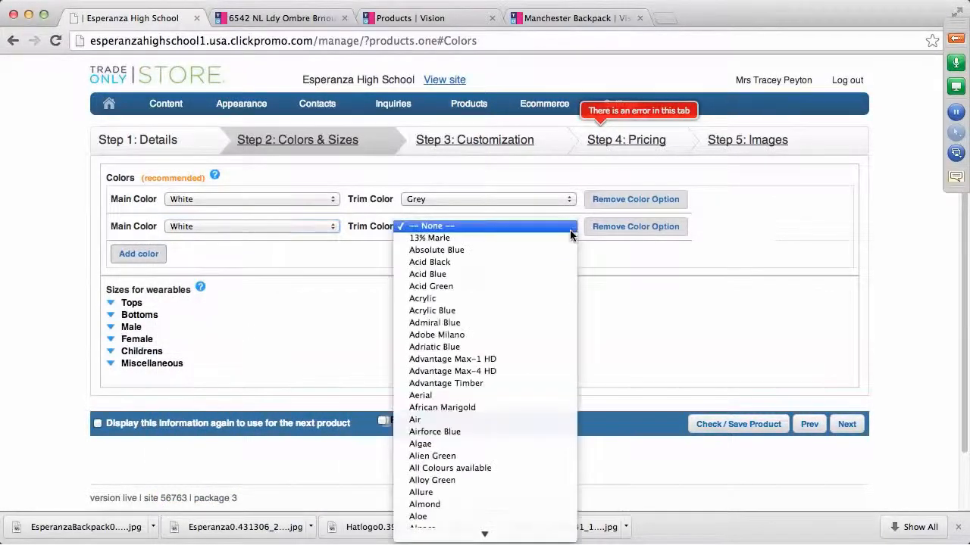
click(447, 264)
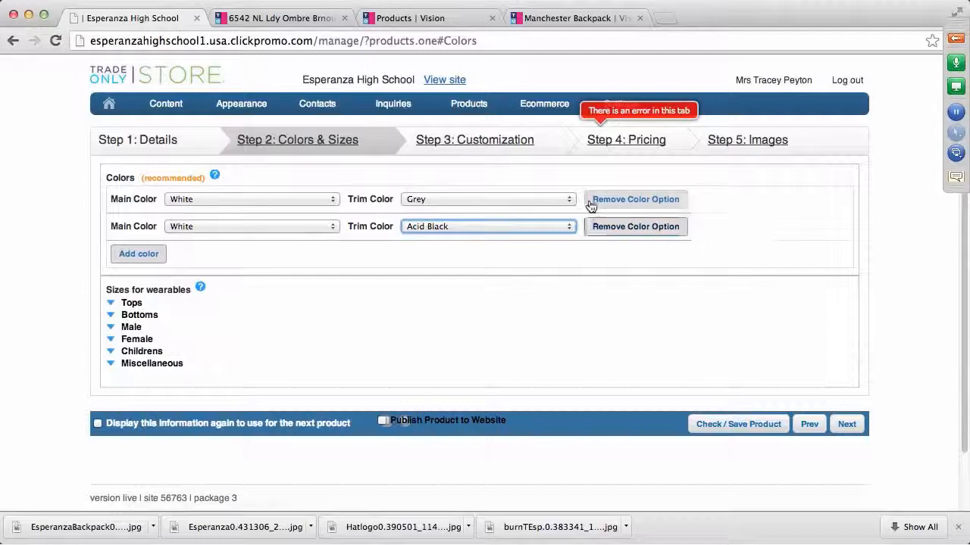
Change the first colour option's trim to Warm Grey
click(568, 200)
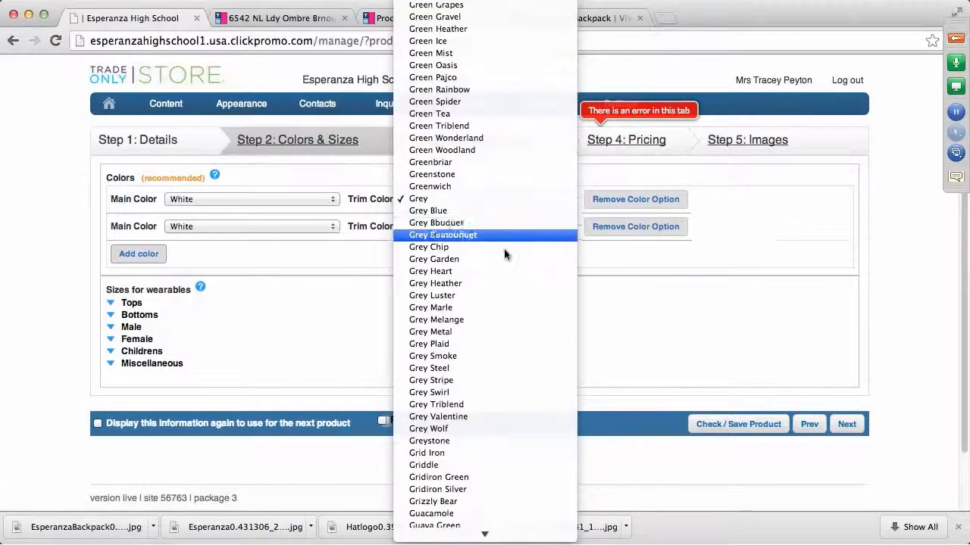
key(w)
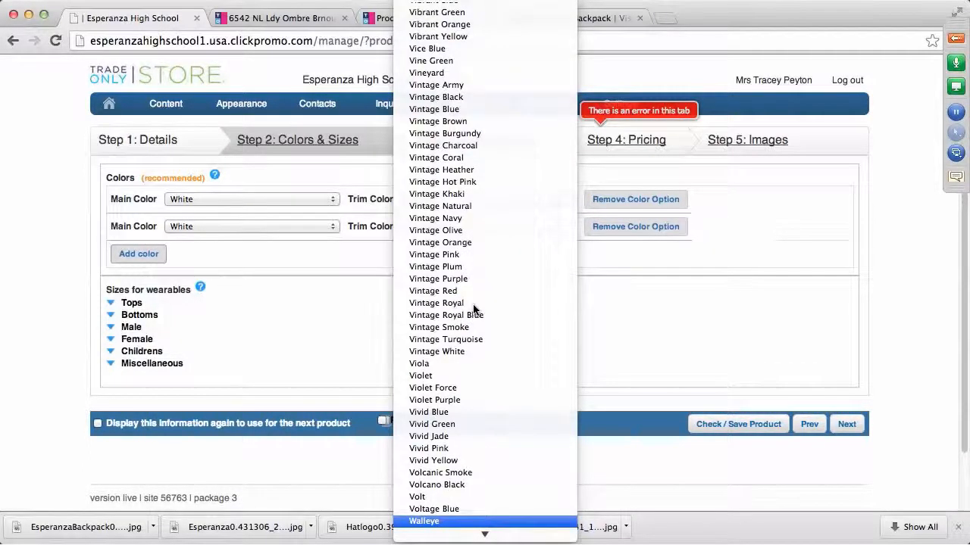
scroll(524, 420, down, 6)
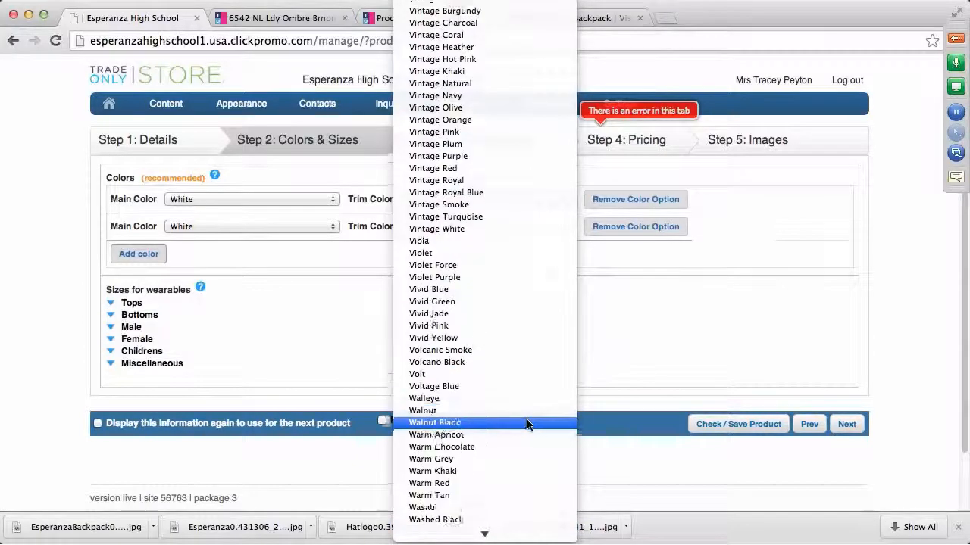
click(629, 275)
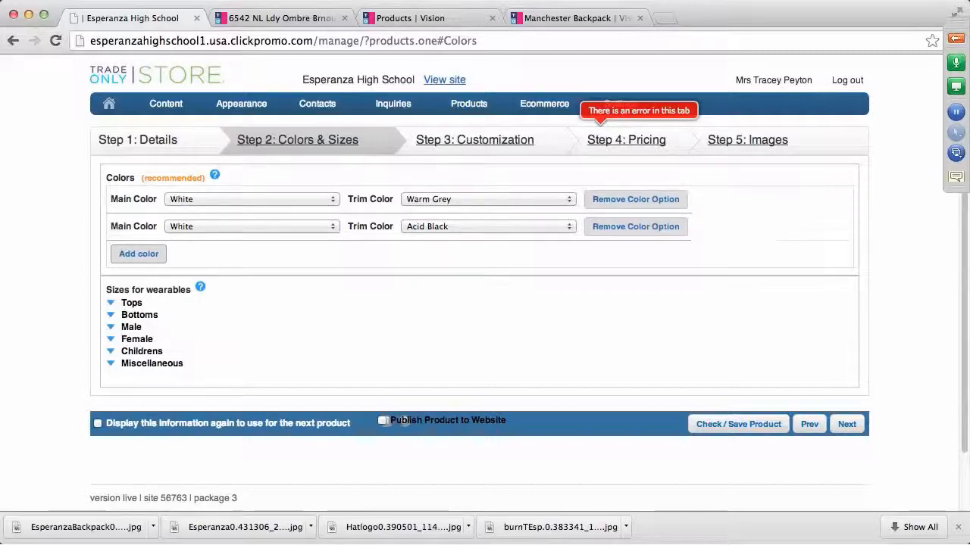
Tick Tops sizes X-Small, Small, Medium, Large, X-Large, XX-Large and XXX-Large
click(111, 303)
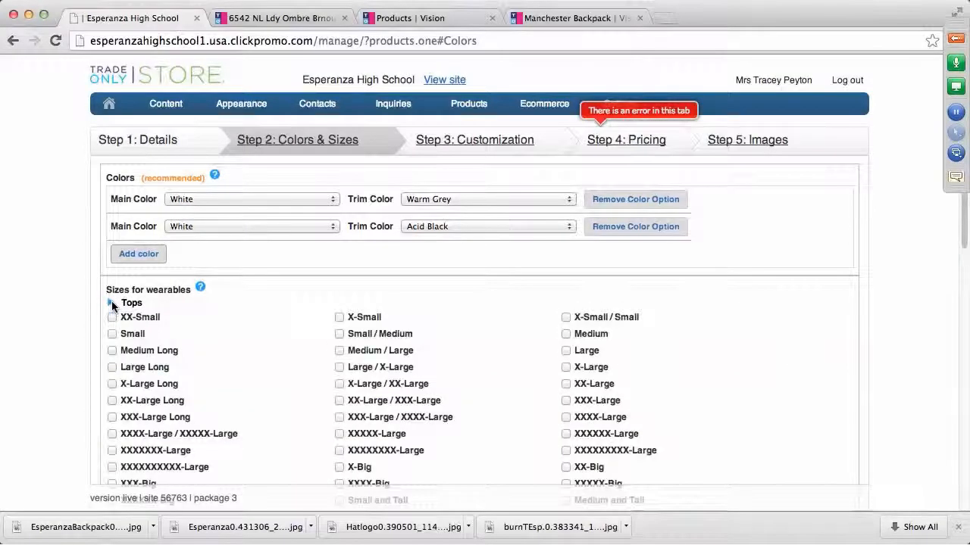
click(340, 317)
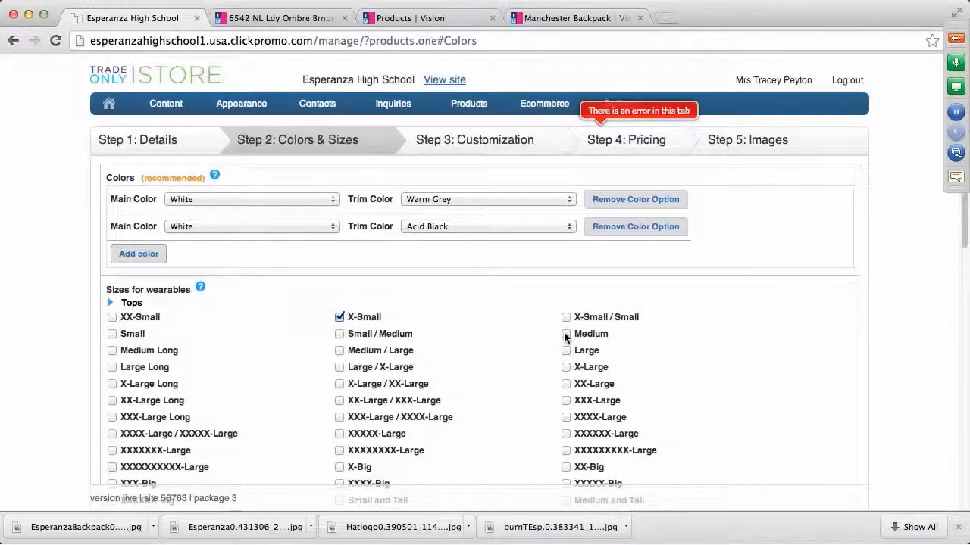
click(112, 334)
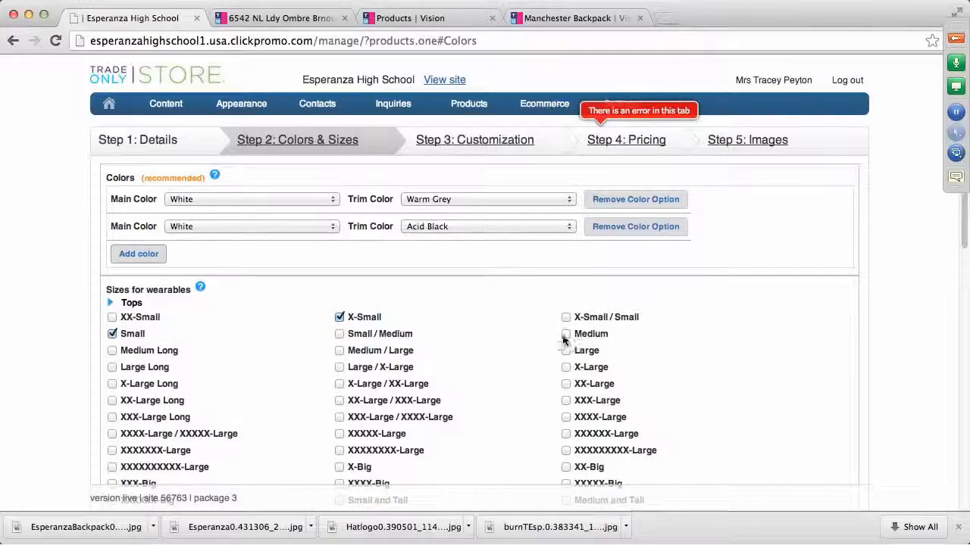
click(566, 334)
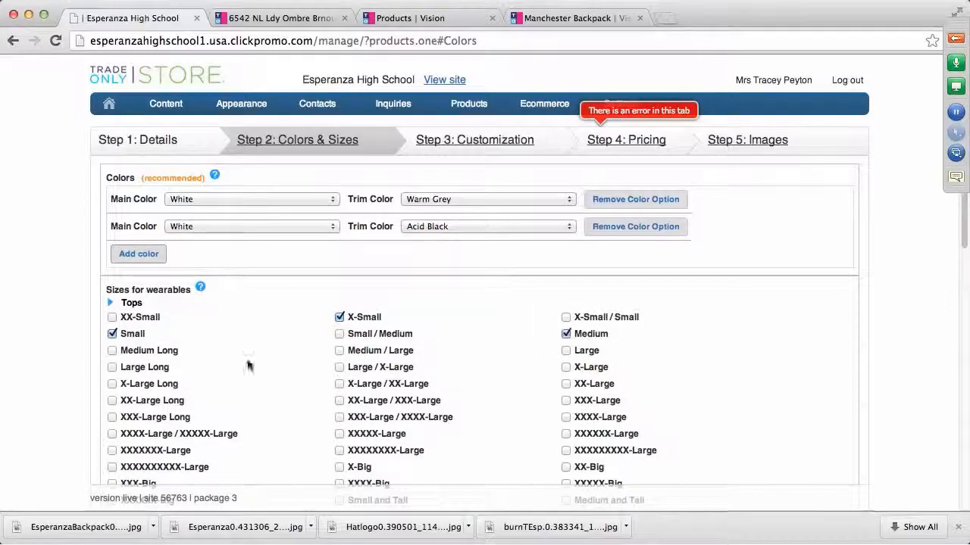
click(566, 351)
click(566, 367)
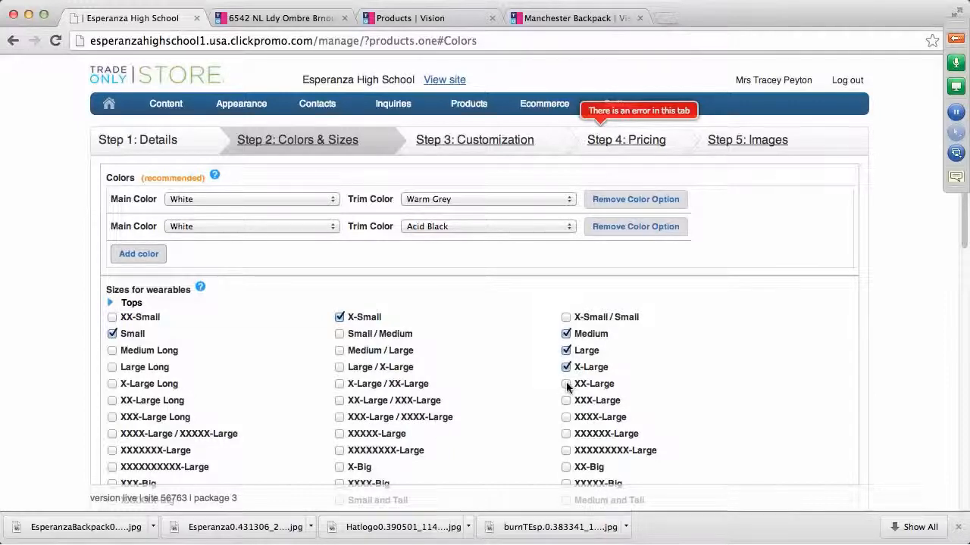
click(566, 383)
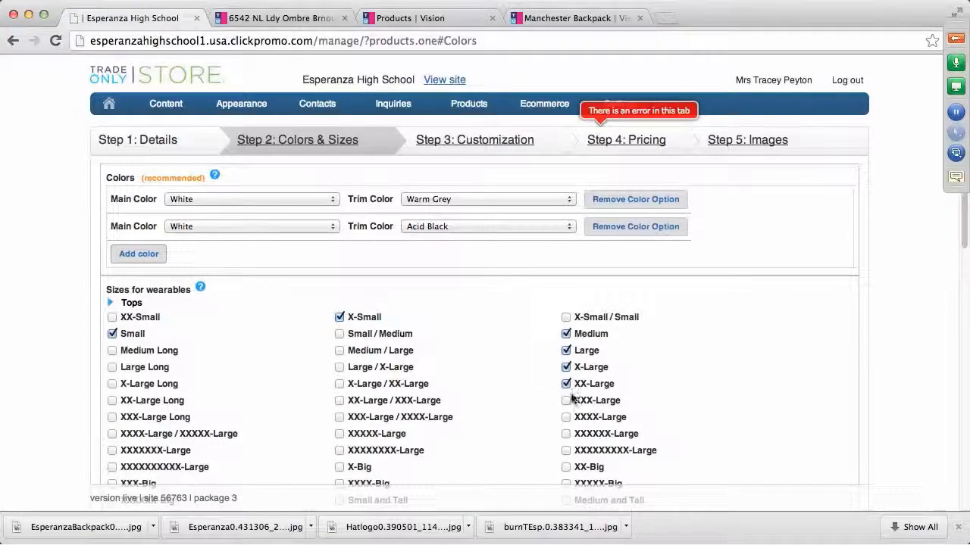
click(566, 401)
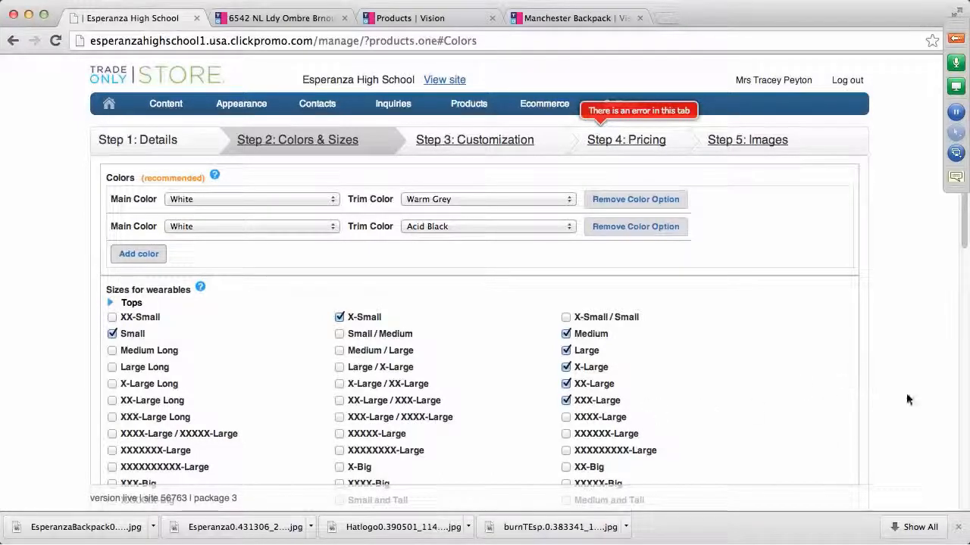
click(480, 145)
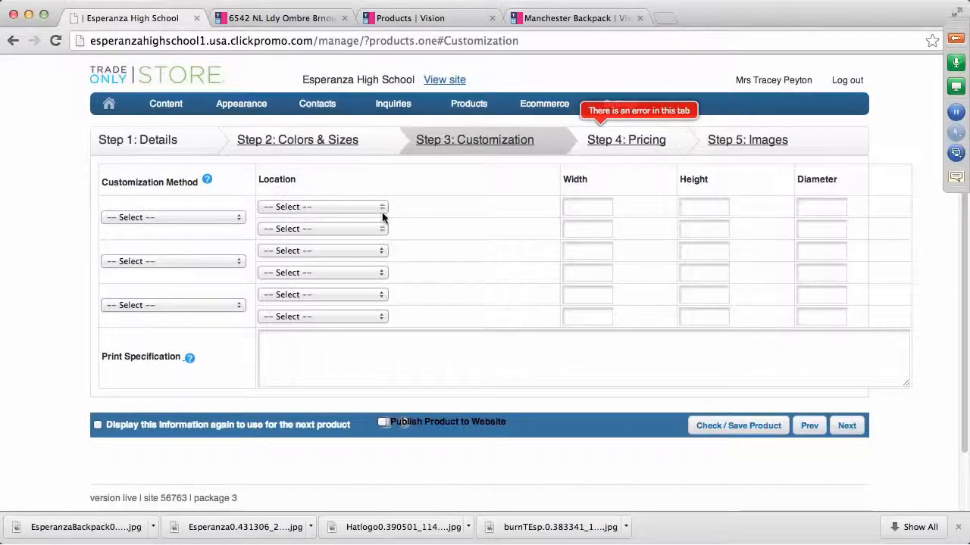
Choose Embroidery as the customization method with location 1 Position
click(235, 218)
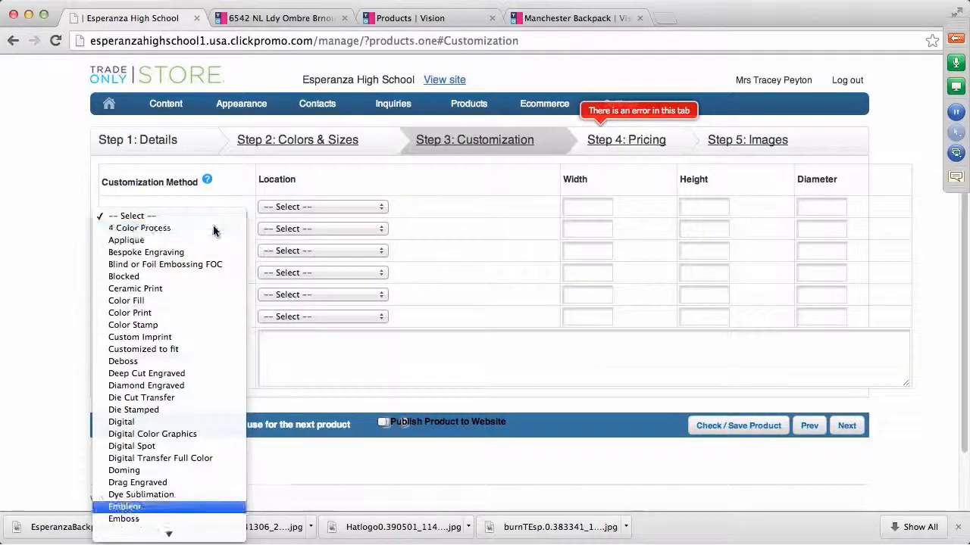
scroll(174, 435, down, 3)
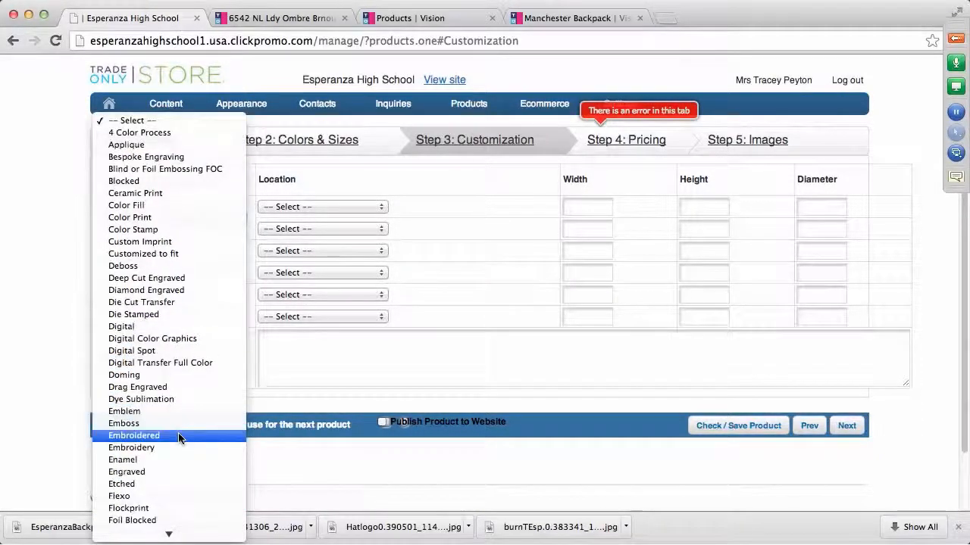
click(169, 447)
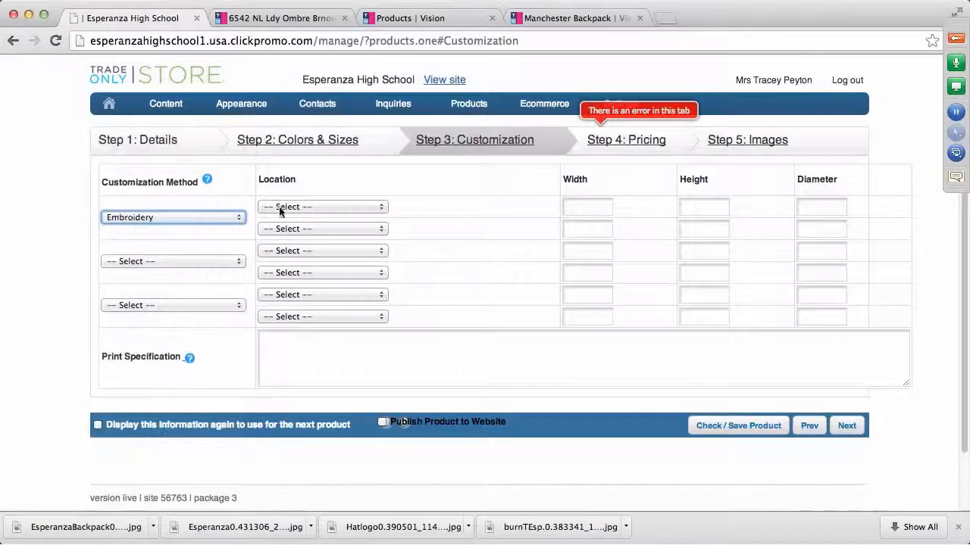
click(381, 210)
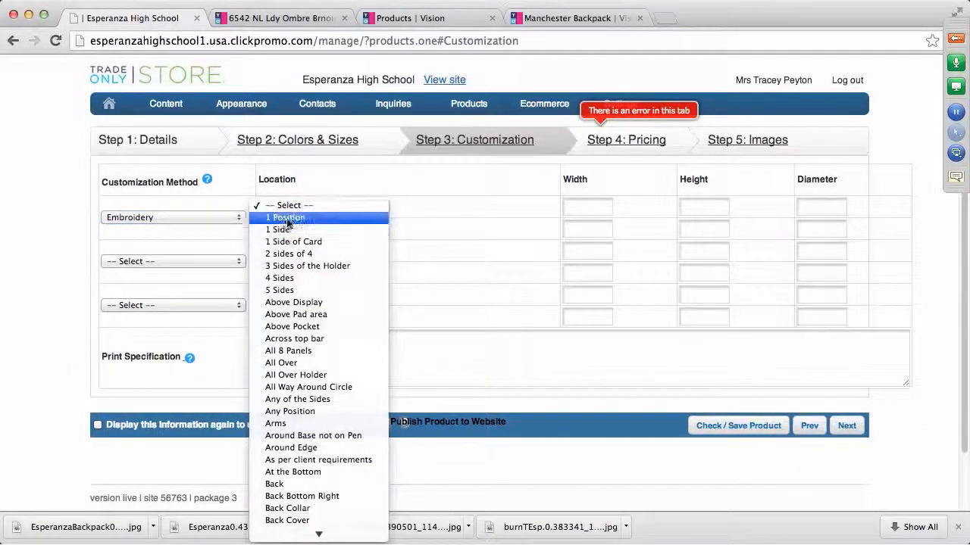
click(318, 217)
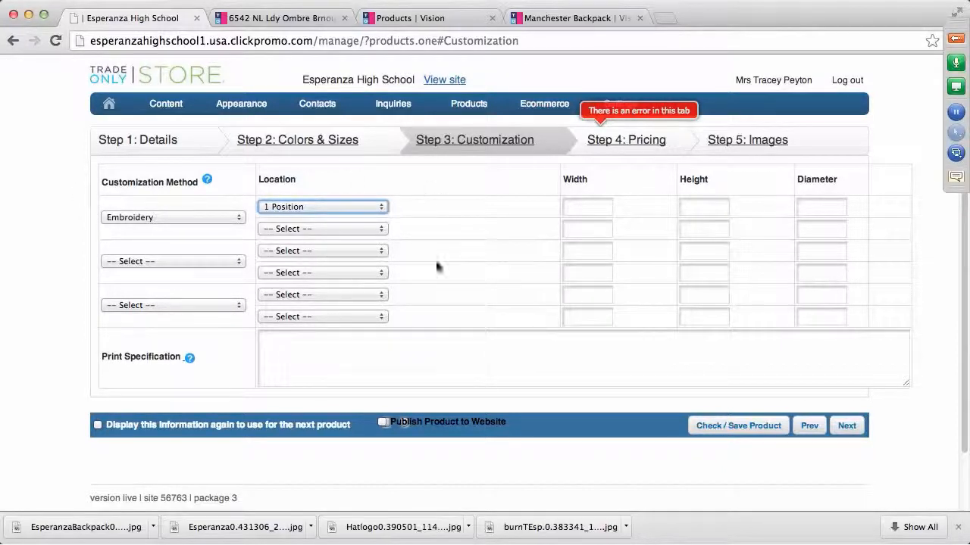
click(643, 144)
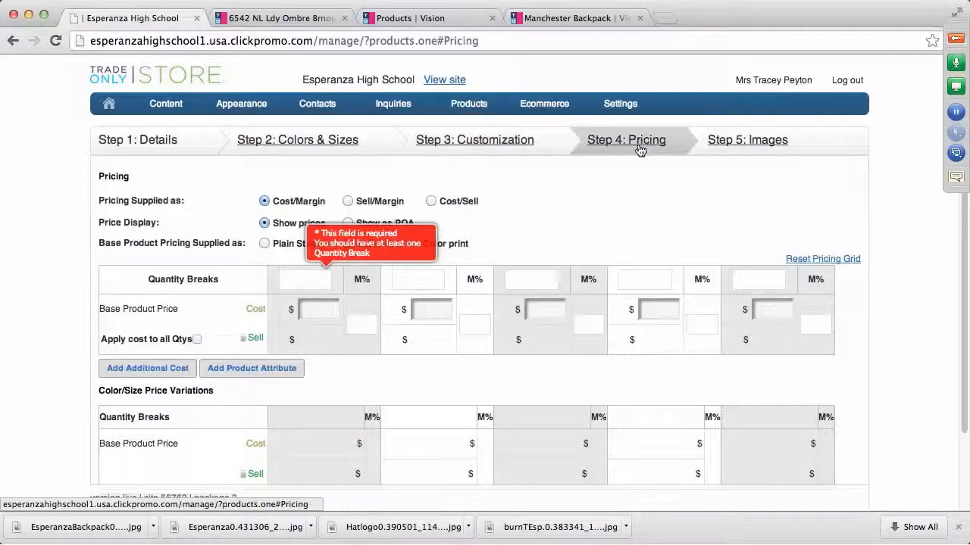
Use Cost/Sell pricing on Plain Stock with a first quantity break of 1
click(431, 200)
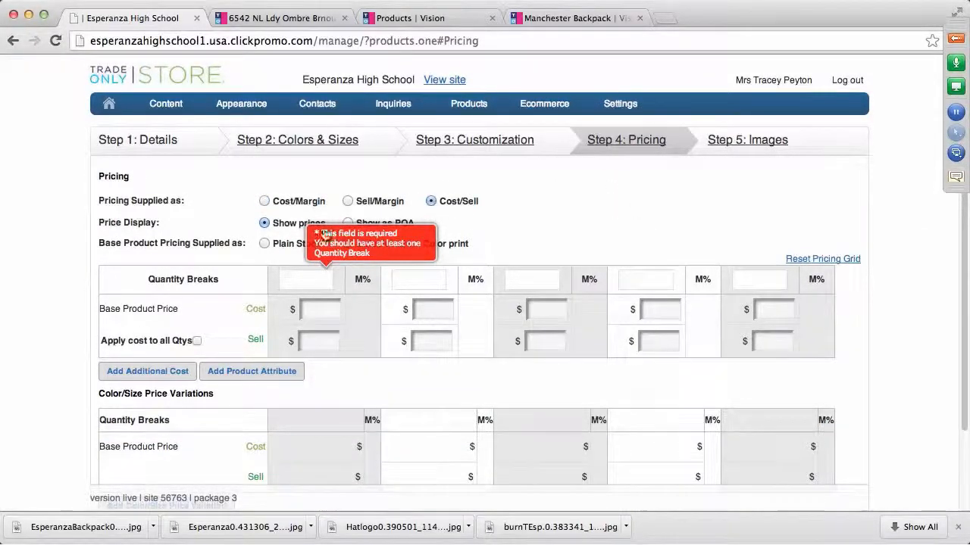
click(264, 244)
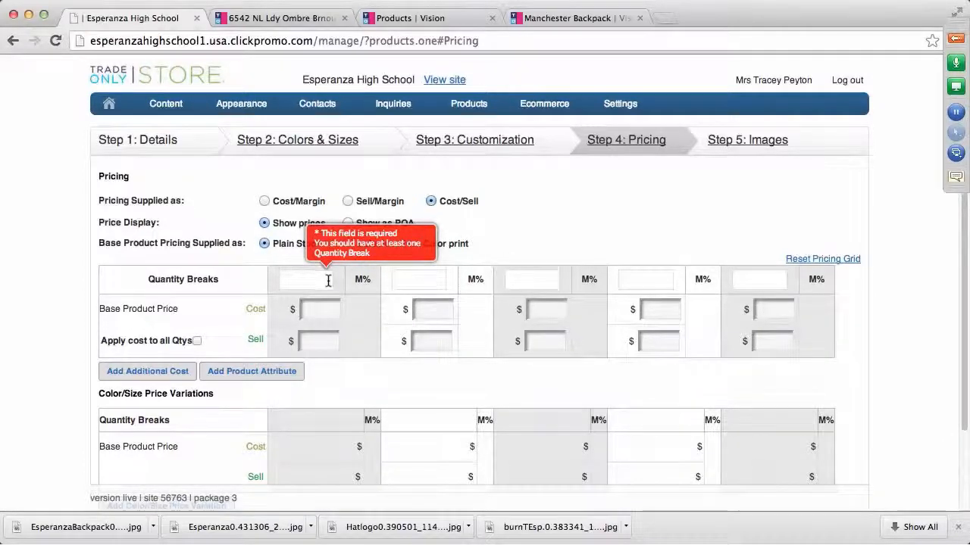
click(328, 281)
text(0)
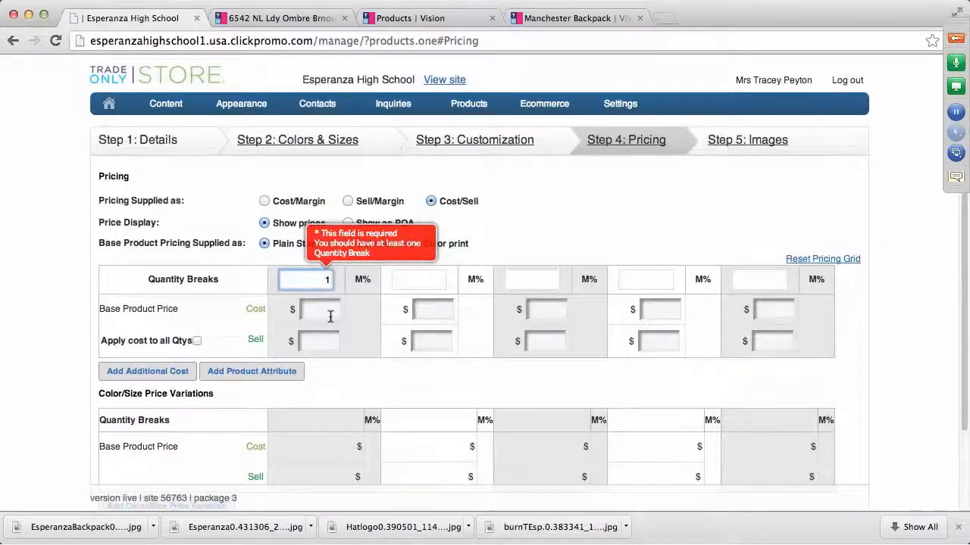
click(331, 315)
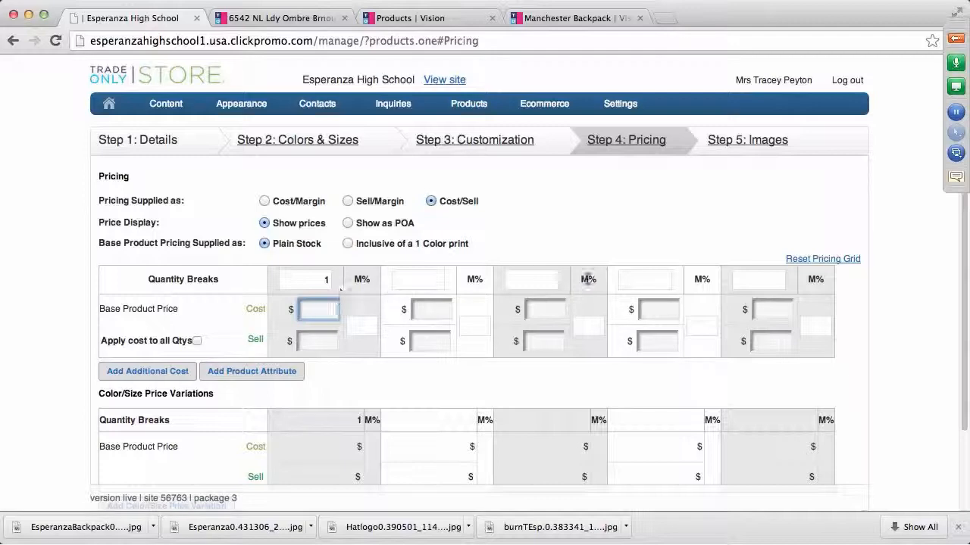
click(244, 19)
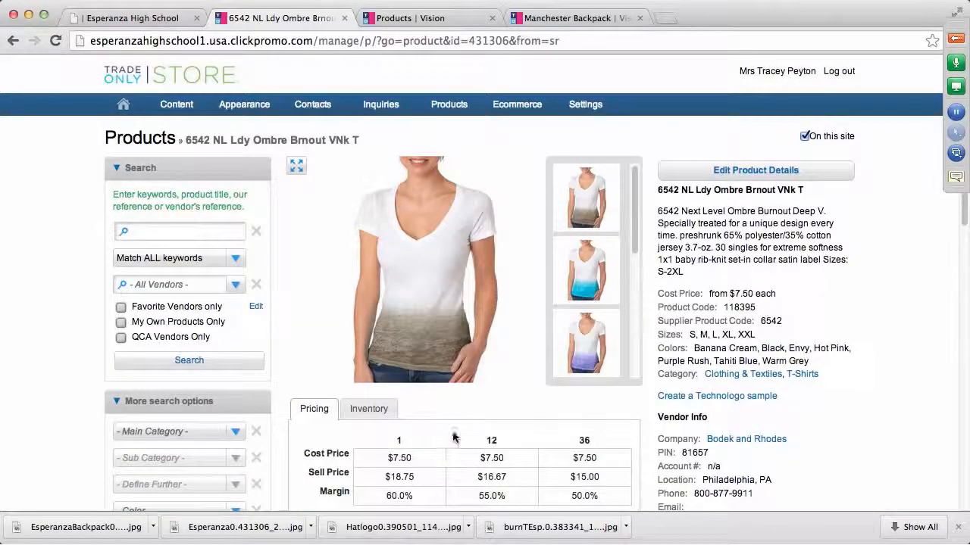
Enter $7.50 cost and $26.00 sell for quantity 1, checking the 6542 tee's prices
click(159, 20)
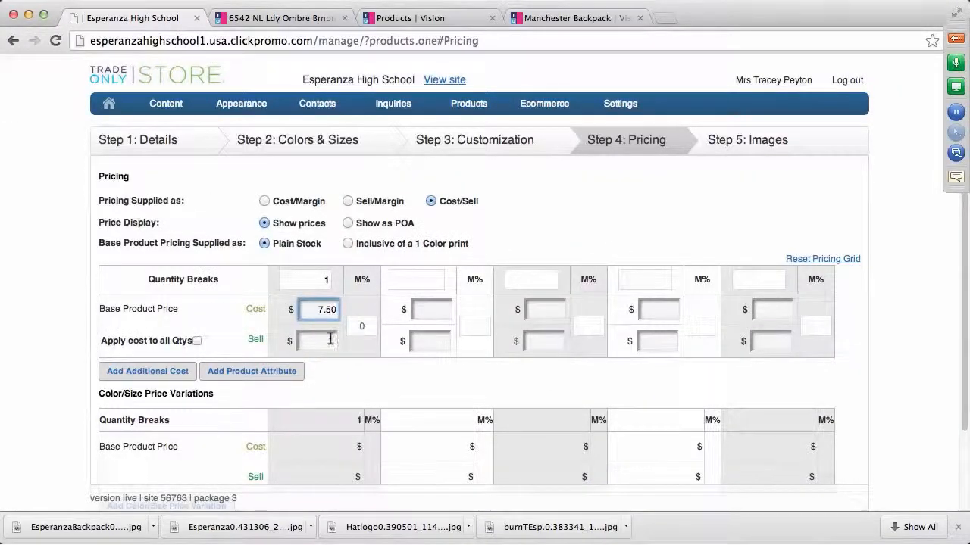
click(331, 340)
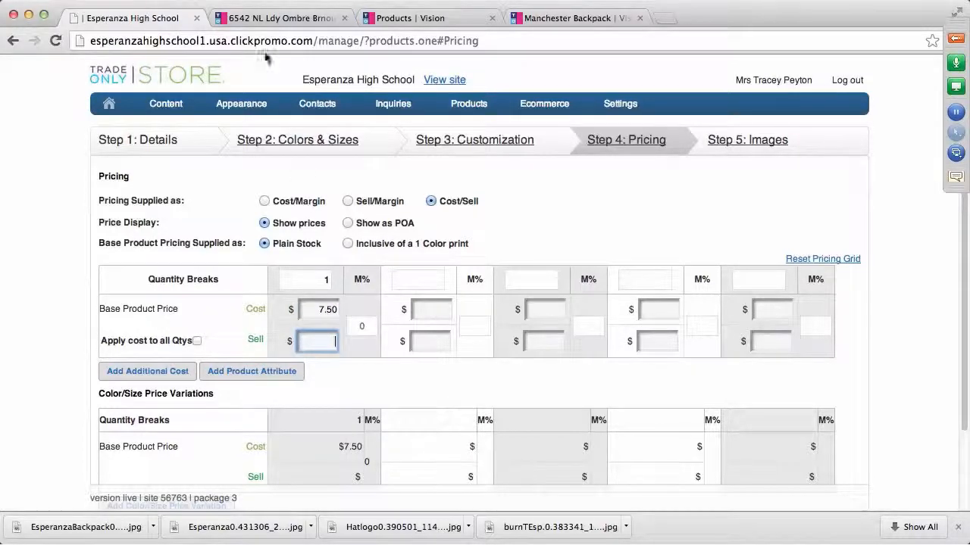
click(274, 22)
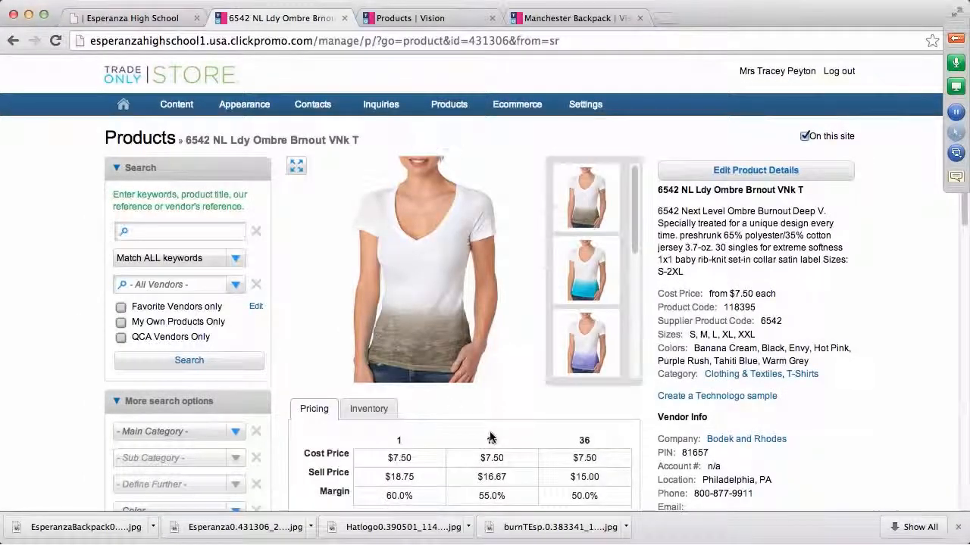
scroll(490, 438, down, 3)
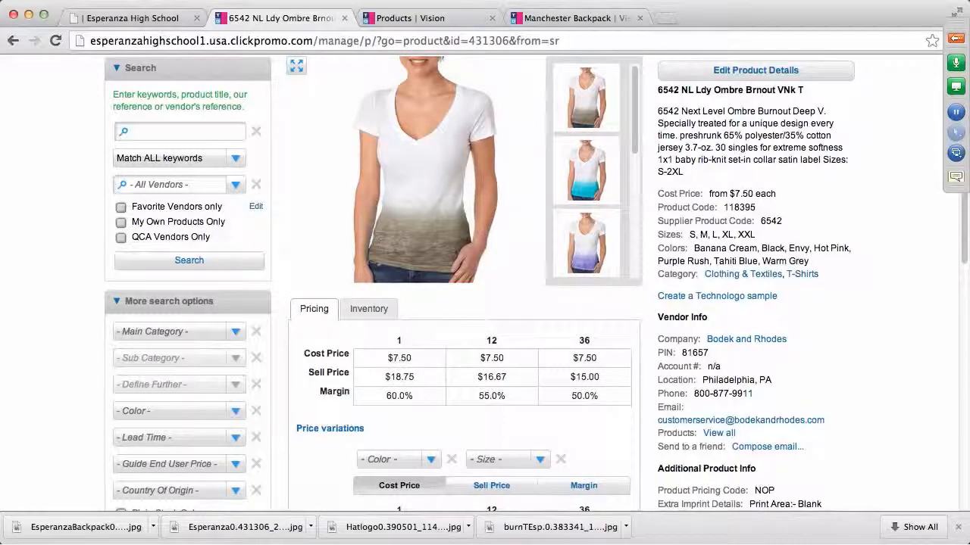
click(146, 18)
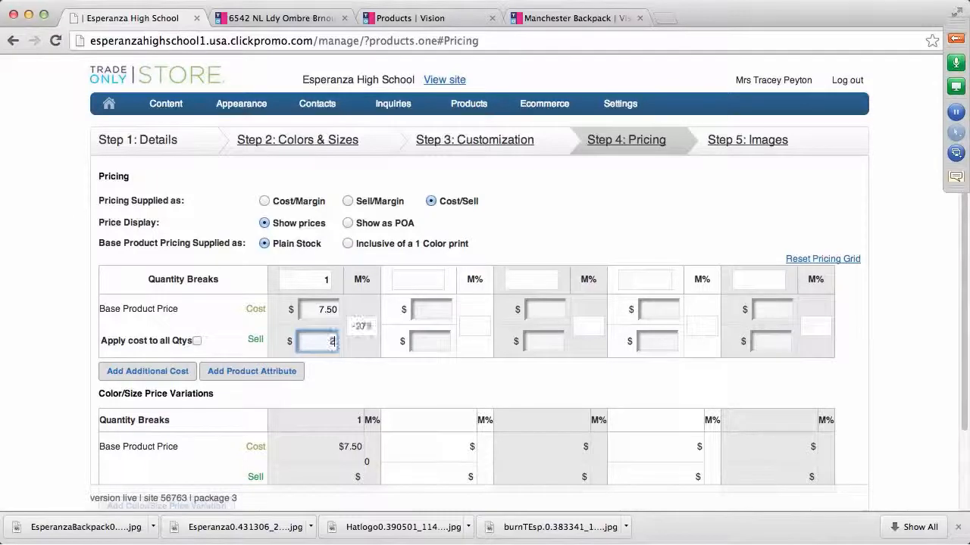
text(6)
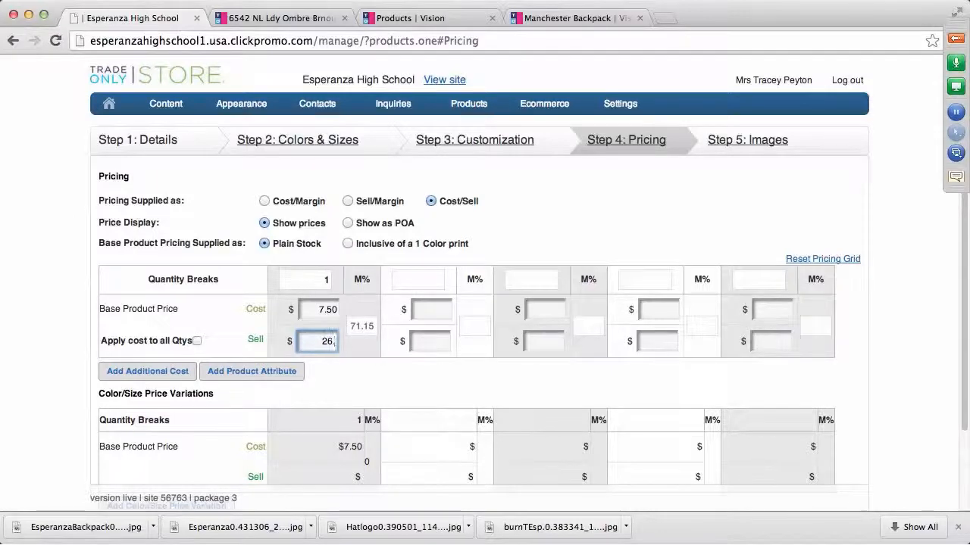
click(374, 319)
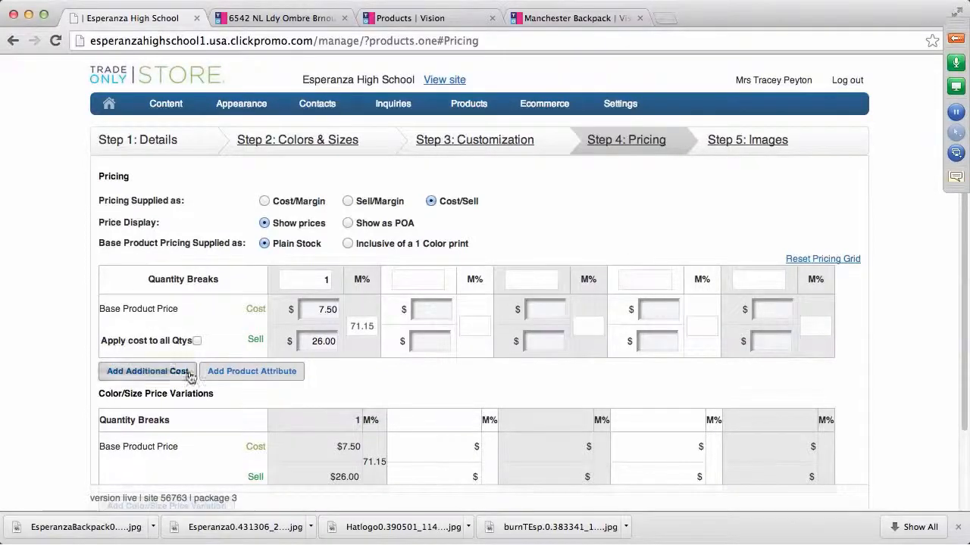
scroll(389, 369, down, 3)
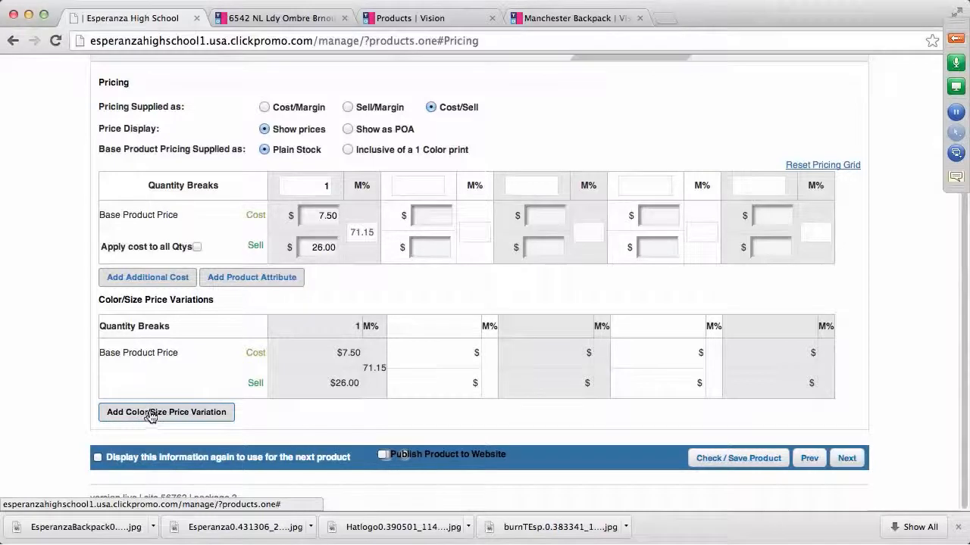
Add a White / Warm Grey XX-Large price variation at 7.50 cost and 28 sell
click(151, 414)
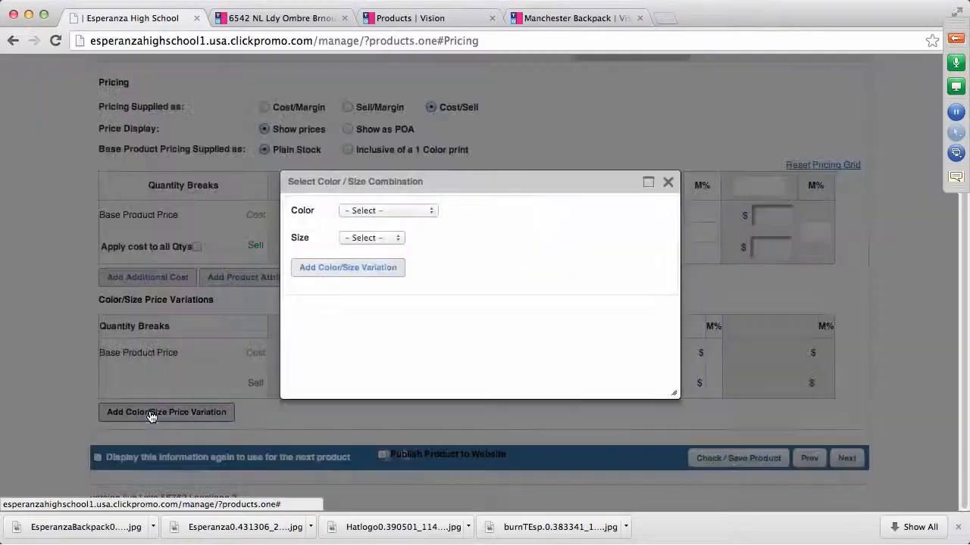
click(434, 213)
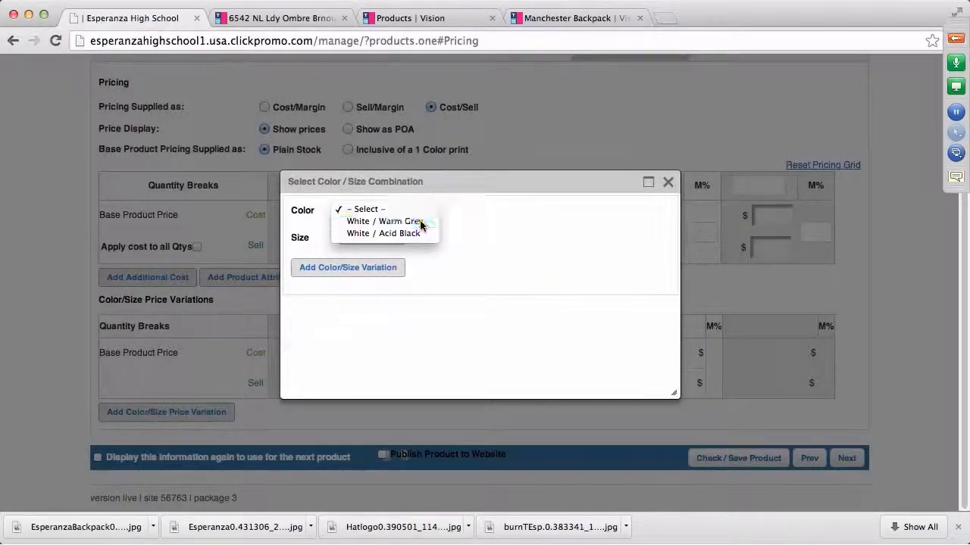
click(421, 222)
click(397, 240)
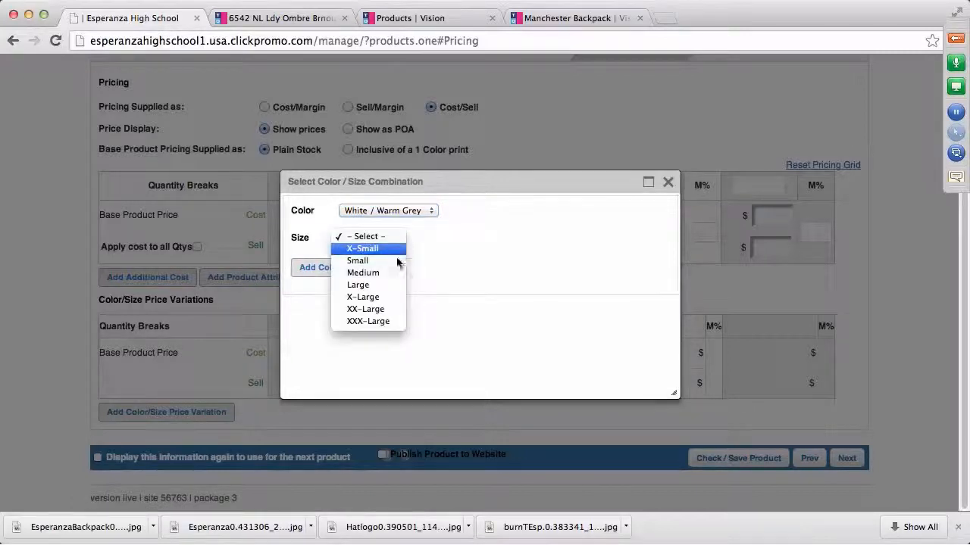
click(380, 313)
click(340, 273)
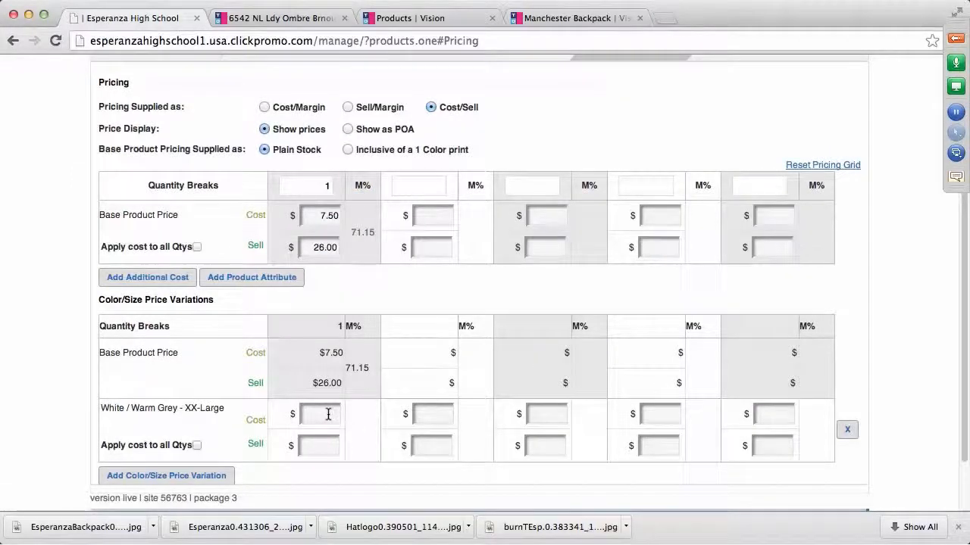
click(328, 415)
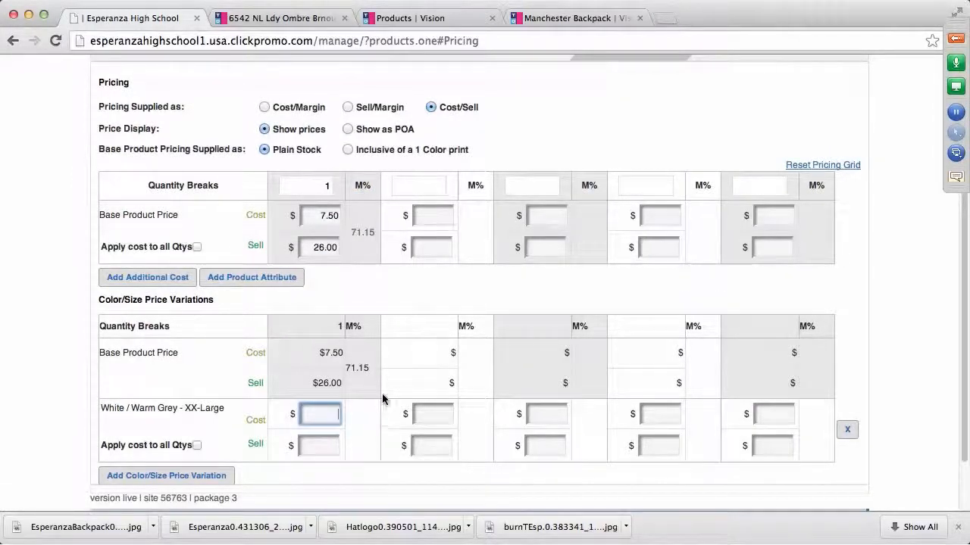
text(7.50)
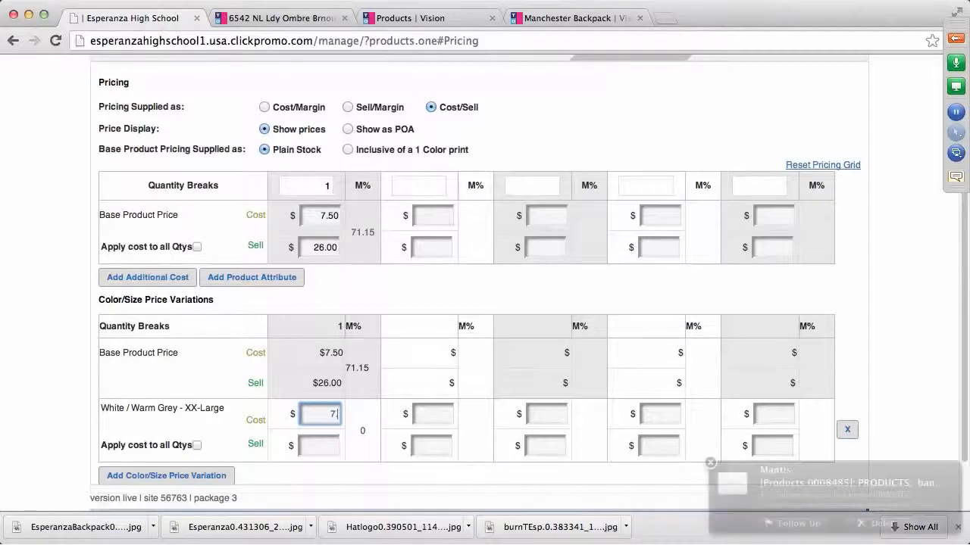
click(330, 445)
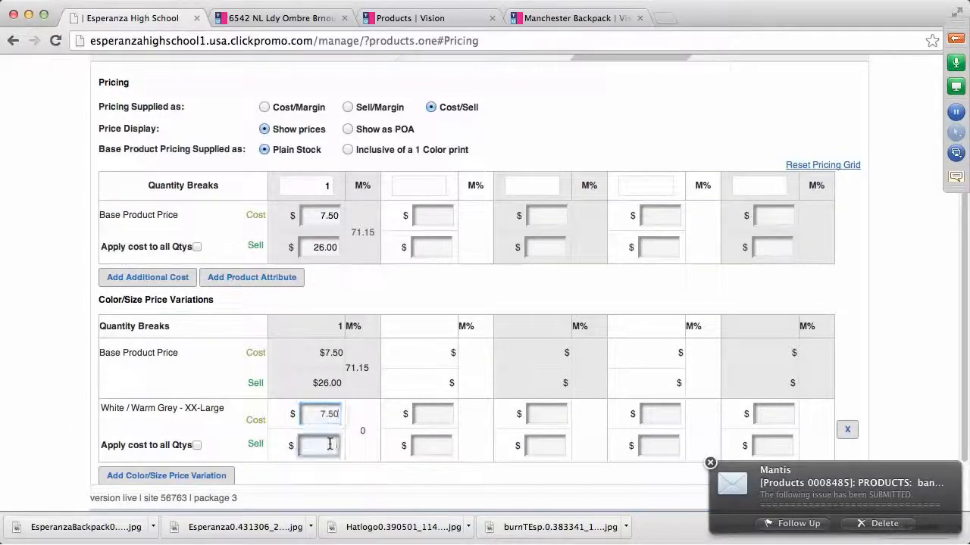
text(28)
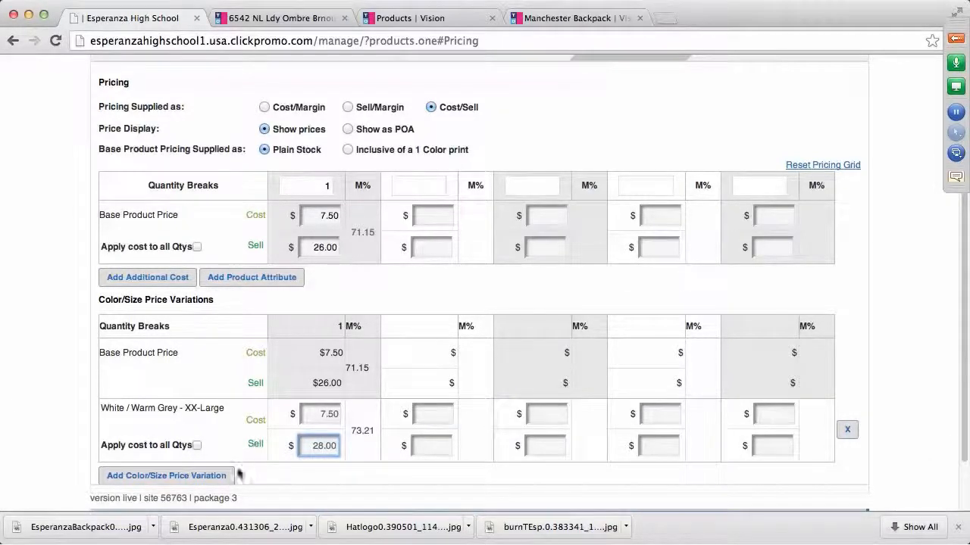
Add a White / Acid Black XX-Large price variation at 7.50 cost and 28 sell
click(204, 476)
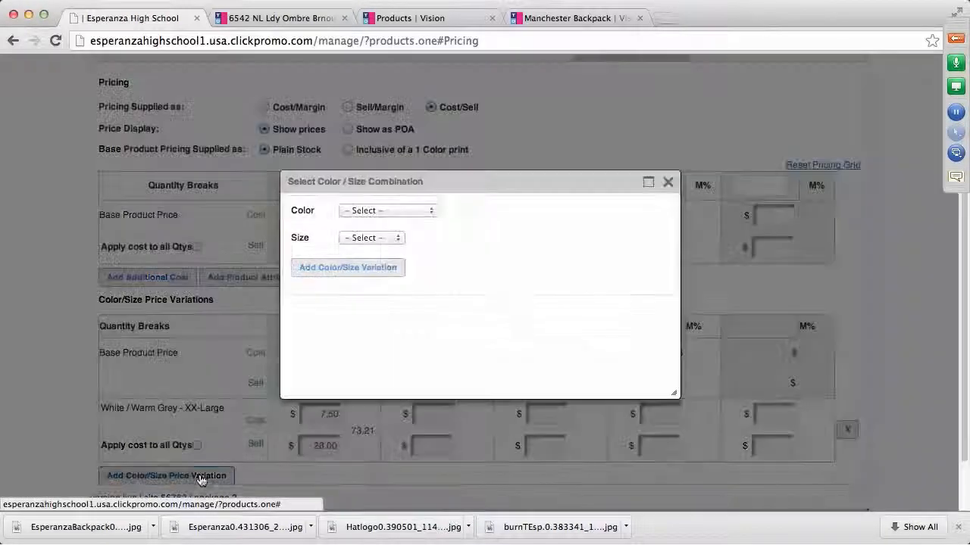
click(431, 211)
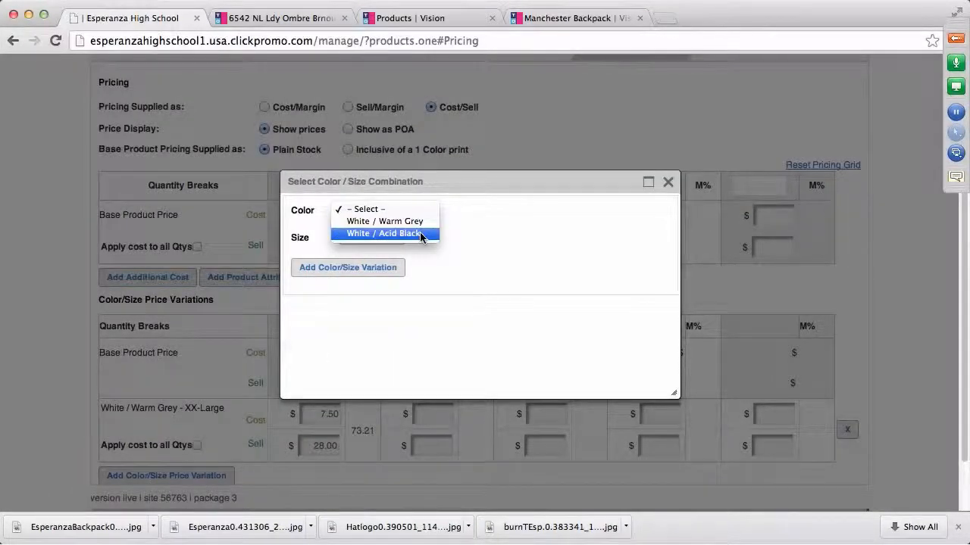
click(421, 234)
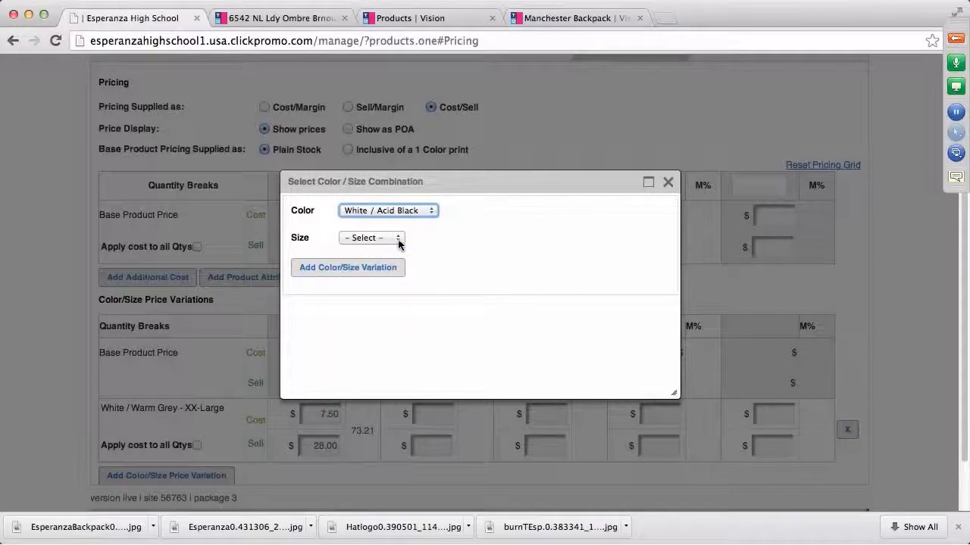
click(399, 238)
click(387, 311)
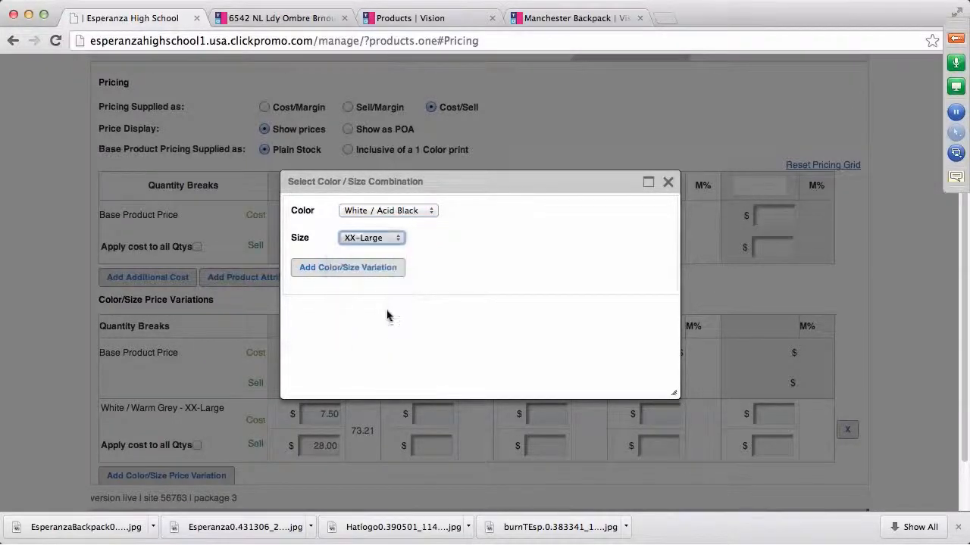
click(375, 278)
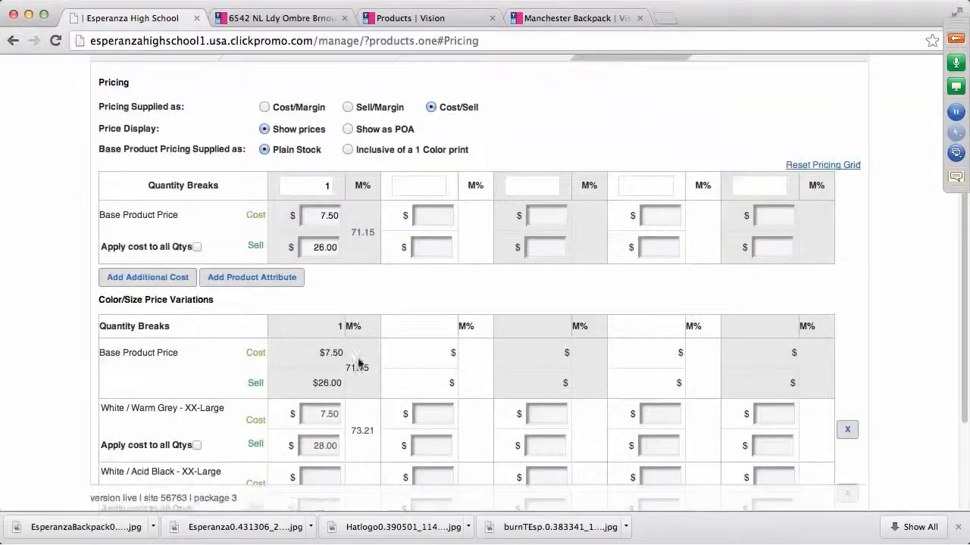
click(325, 477)
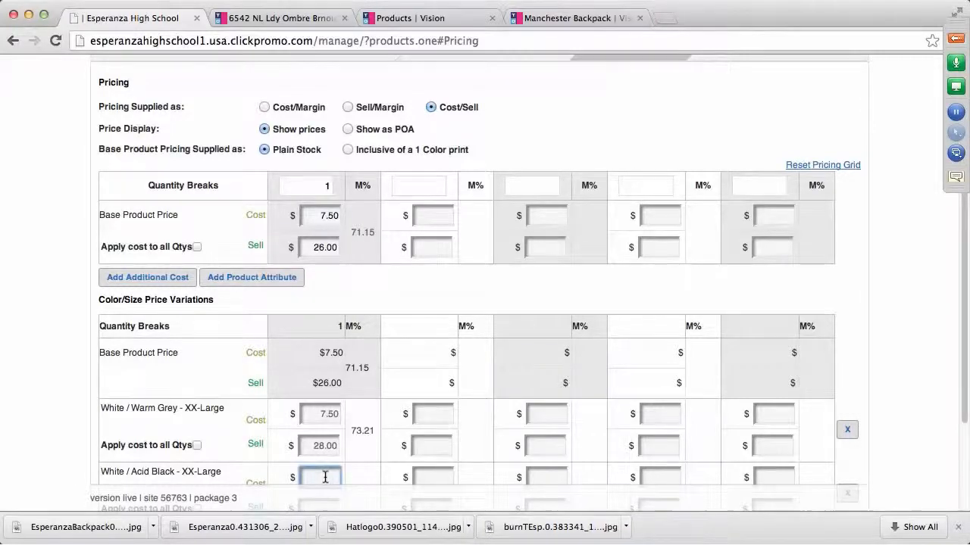
text(7.50)
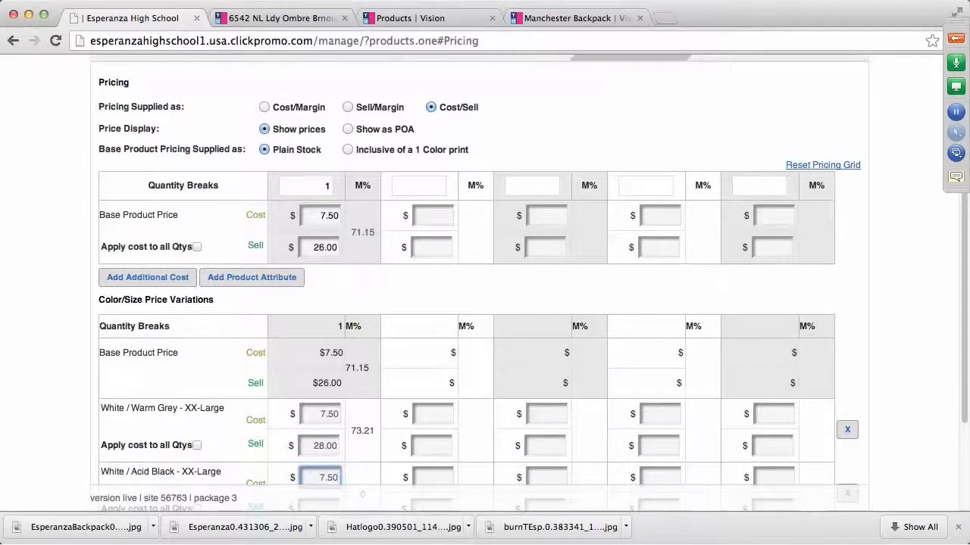
scroll(464, 449, down, 3)
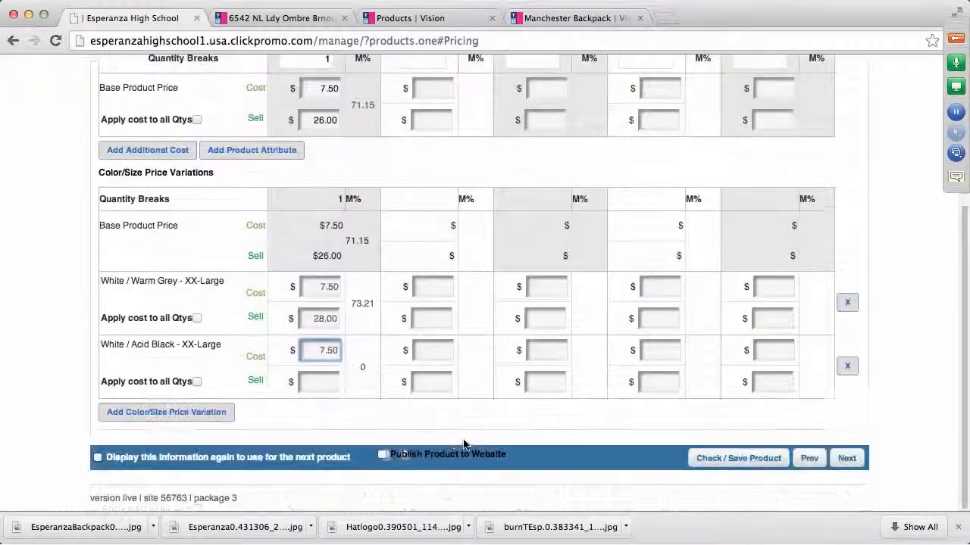
click(325, 381)
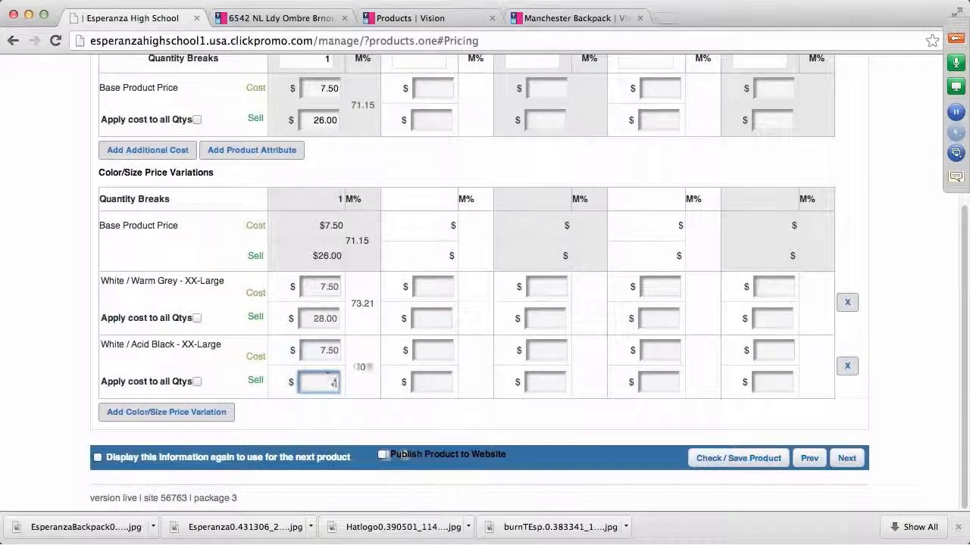
text(28)
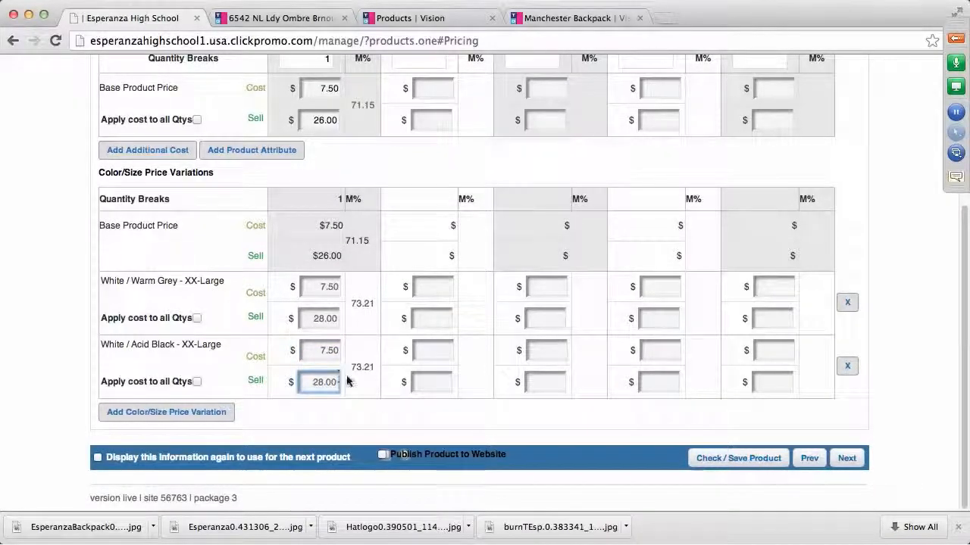
Add a White / Warm Grey XXX-Large variation at 7.50 cost and 30.00 sell
click(154, 415)
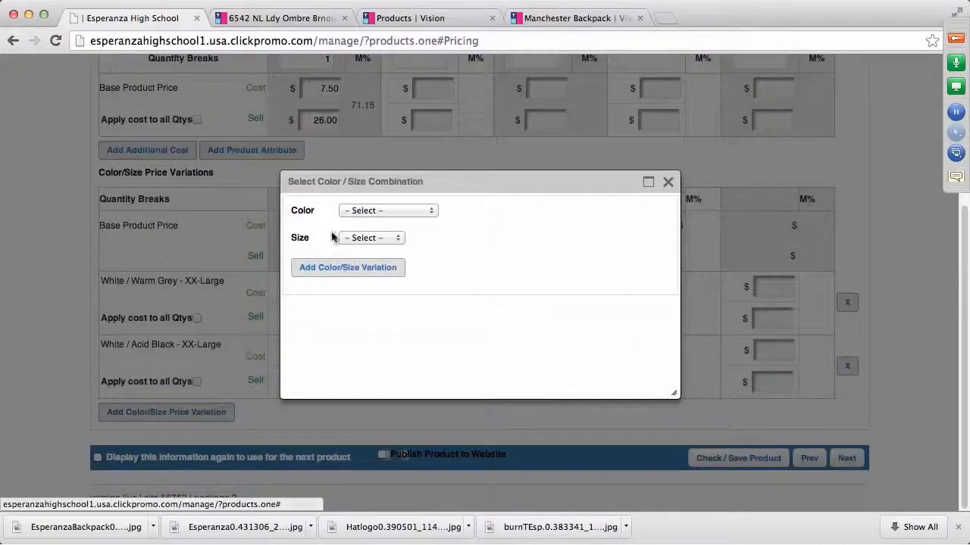
click(430, 210)
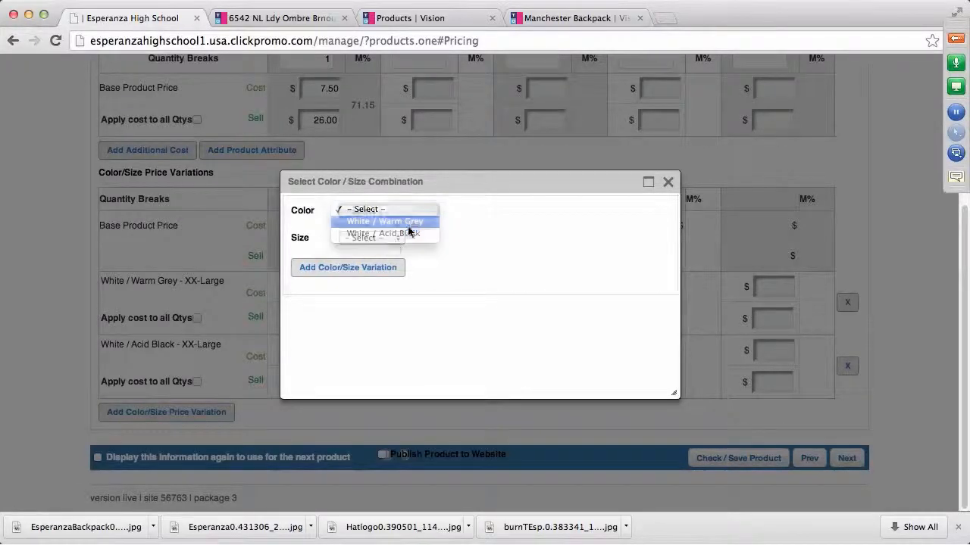
click(409, 222)
click(396, 239)
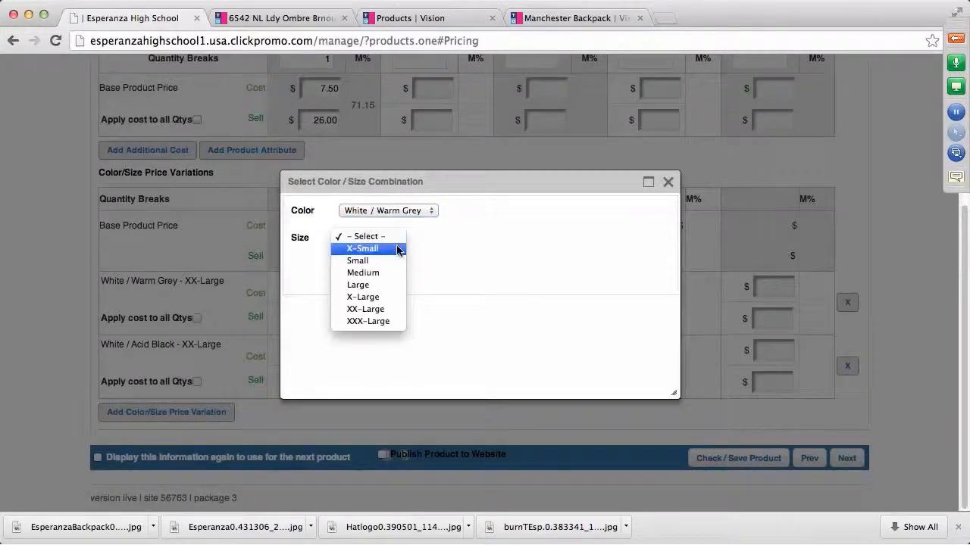
click(368, 324)
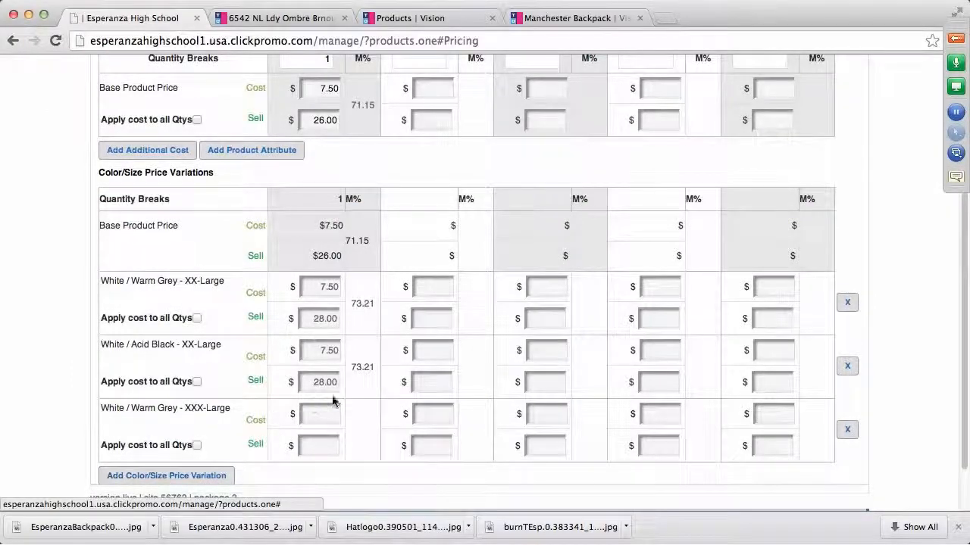
click(328, 413)
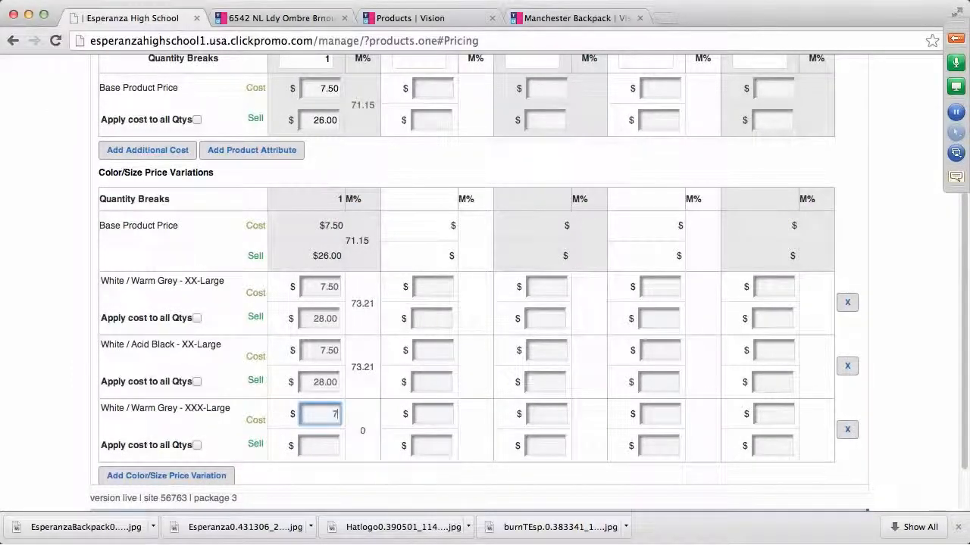
text(7.50)
click(326, 449)
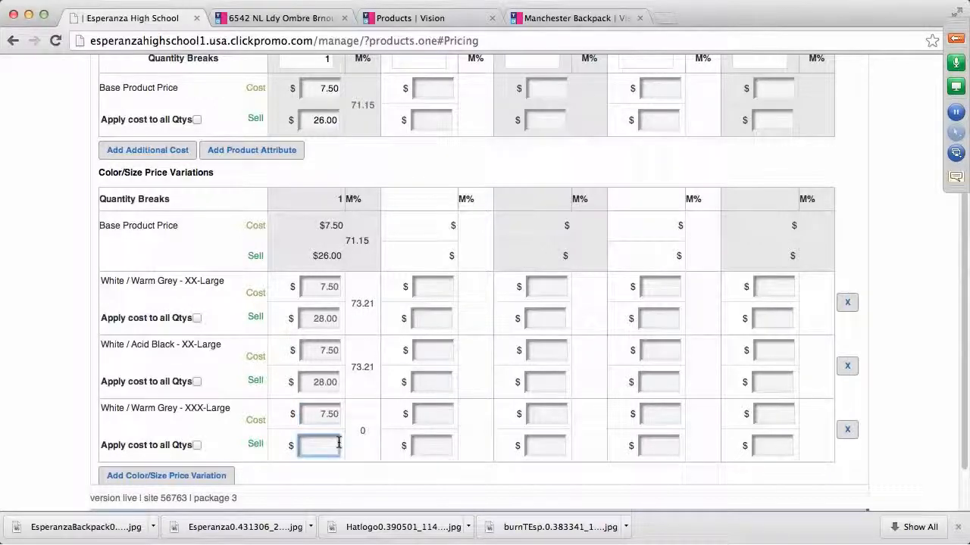
text(30.00)
Add the White / Acid Black XXX-Large variation row priced at 7.50 cost and 30 sell
click(159, 477)
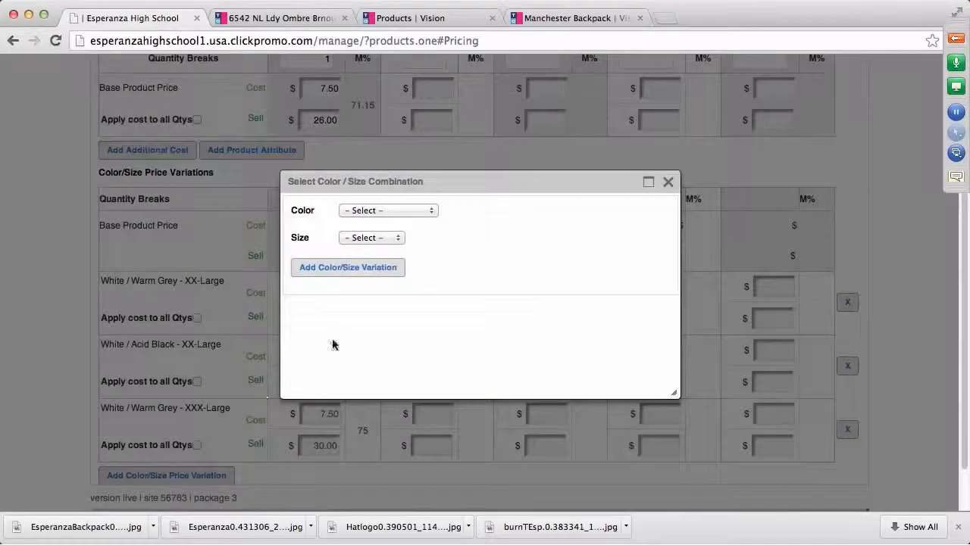
click(432, 213)
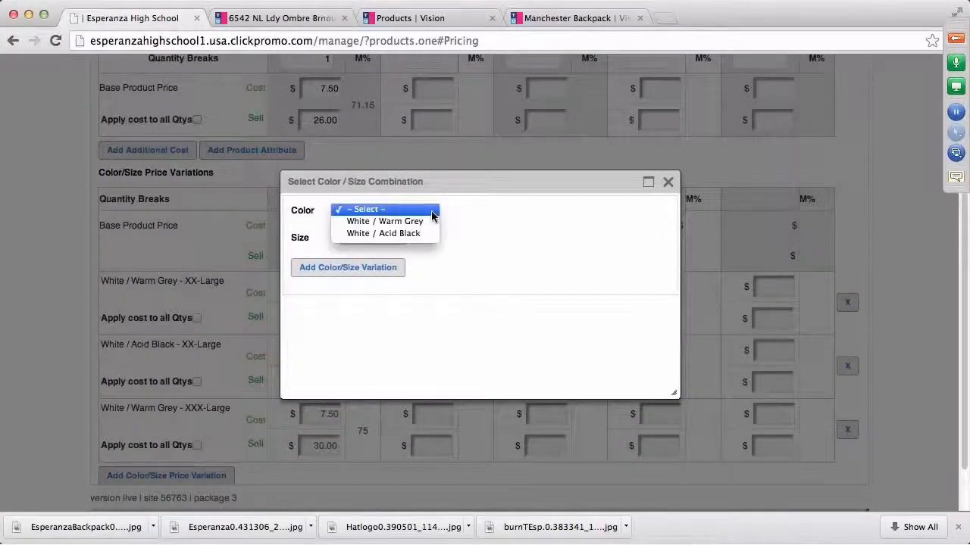
click(397, 236)
click(399, 242)
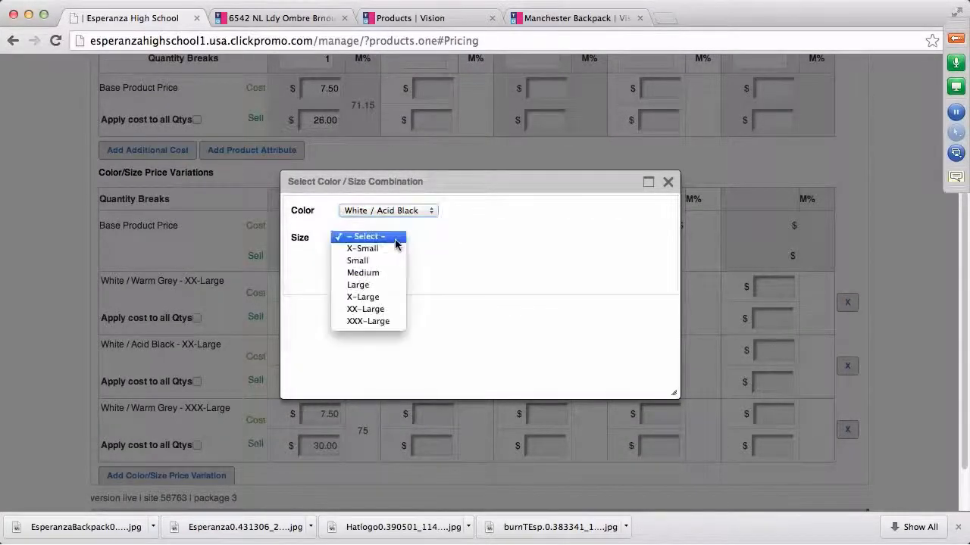
click(376, 322)
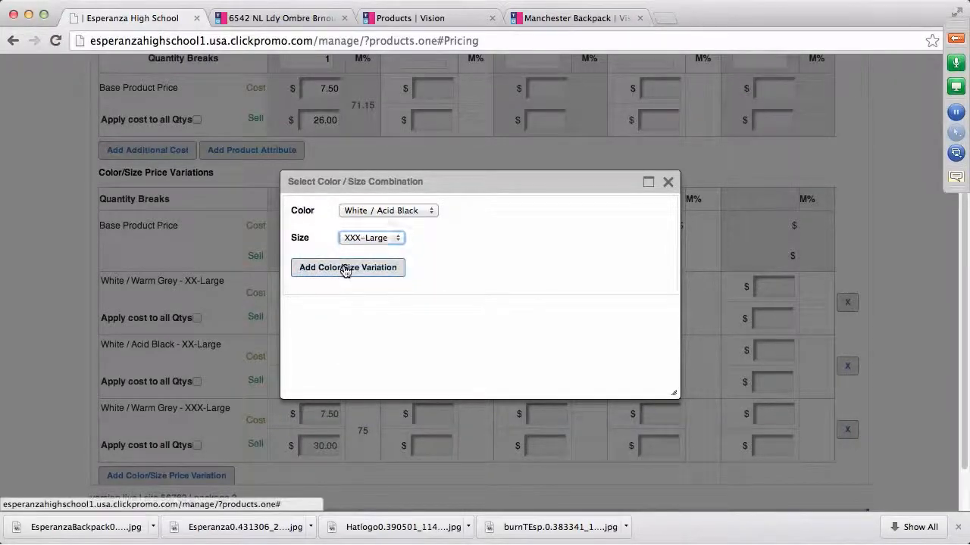
click(348, 280)
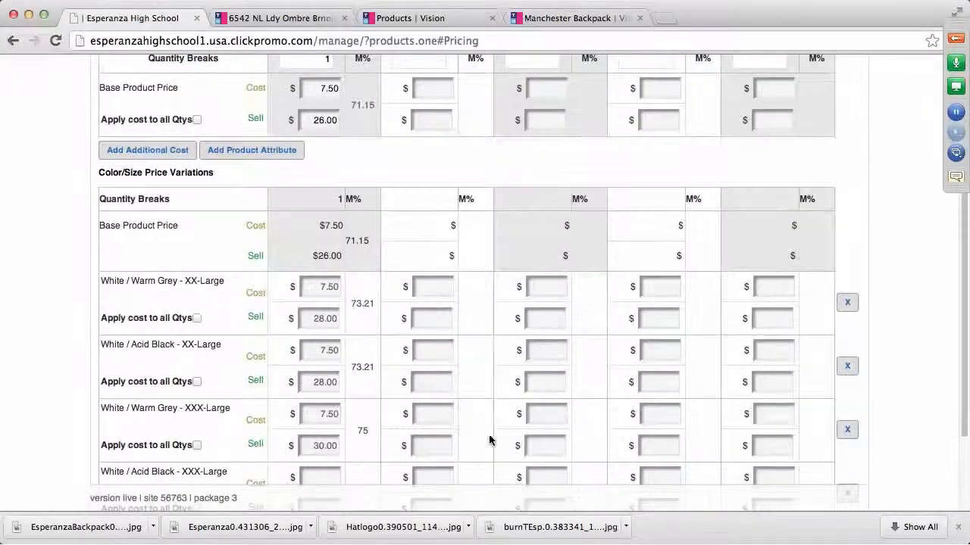
scroll(490, 439, down, 3)
click(319, 350)
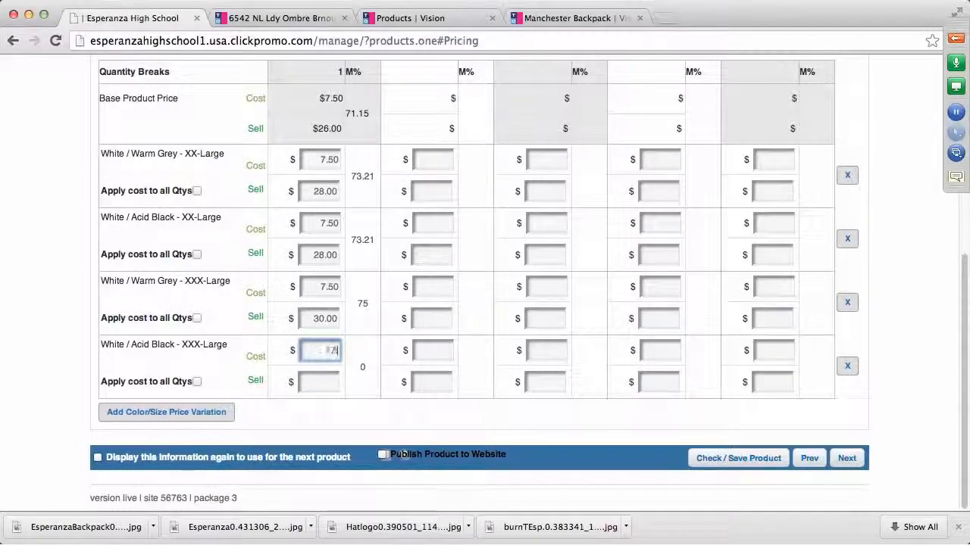
click(321, 382)
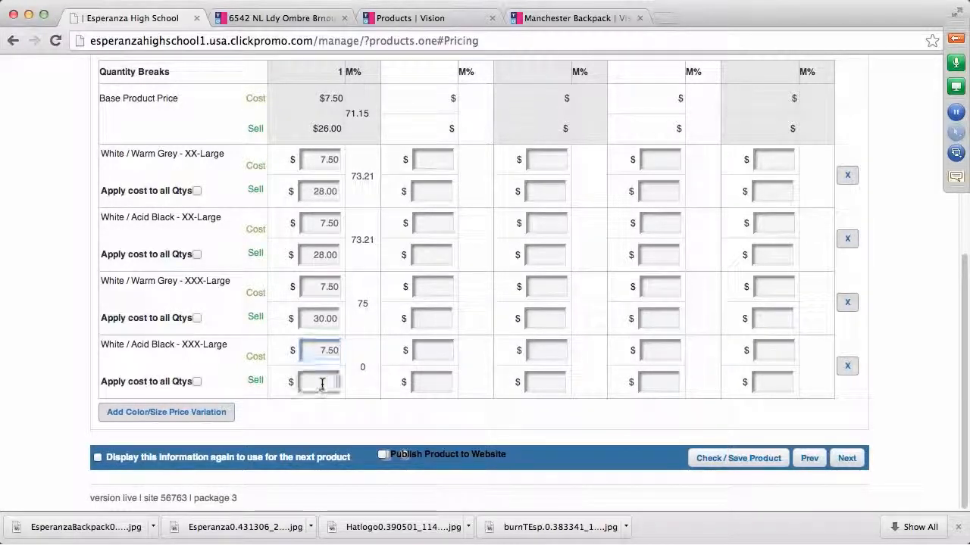
text(30)
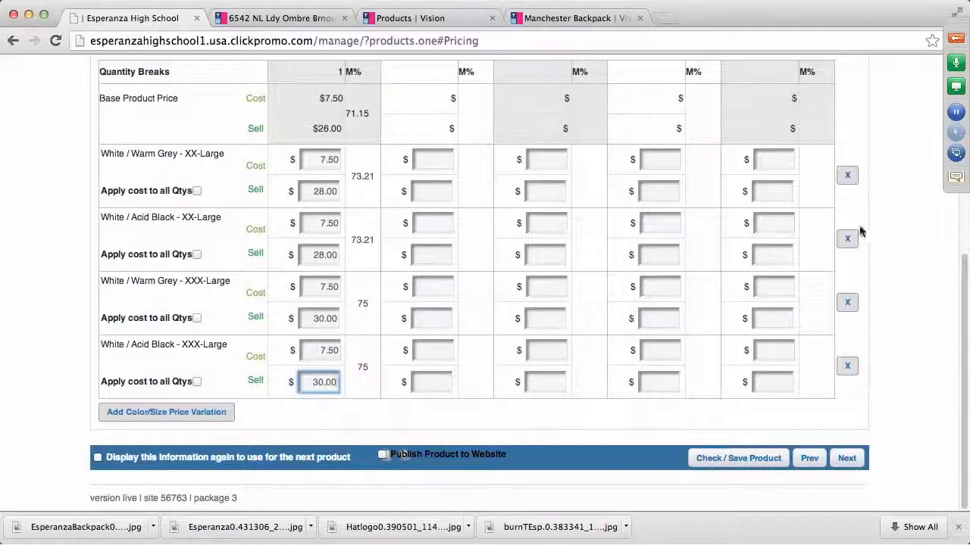
click(909, 268)
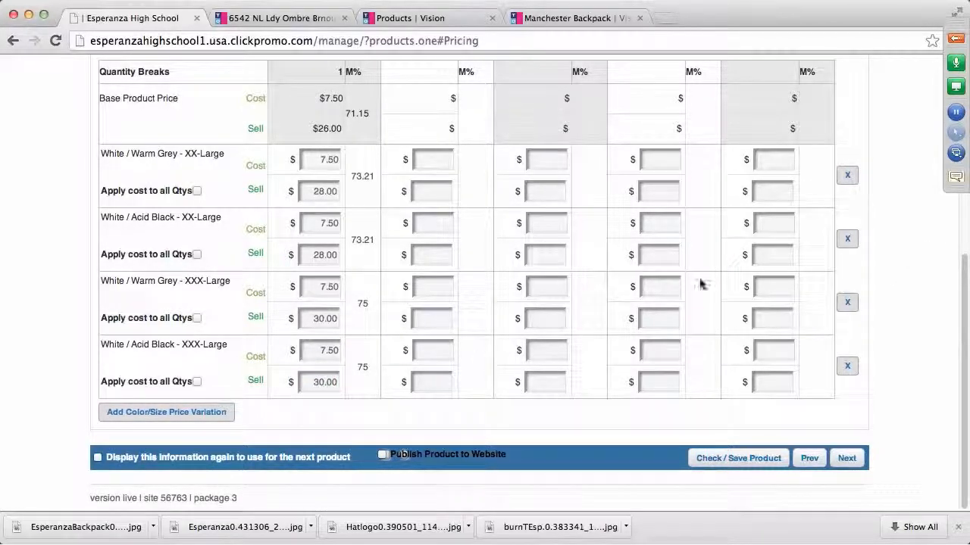
scroll(909, 333, up, 4)
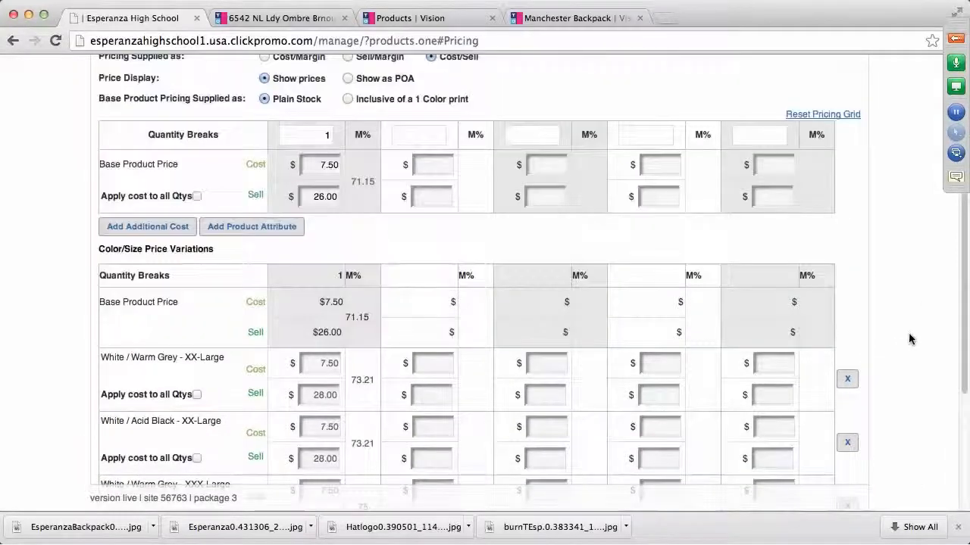
scroll(906, 335, up, 1)
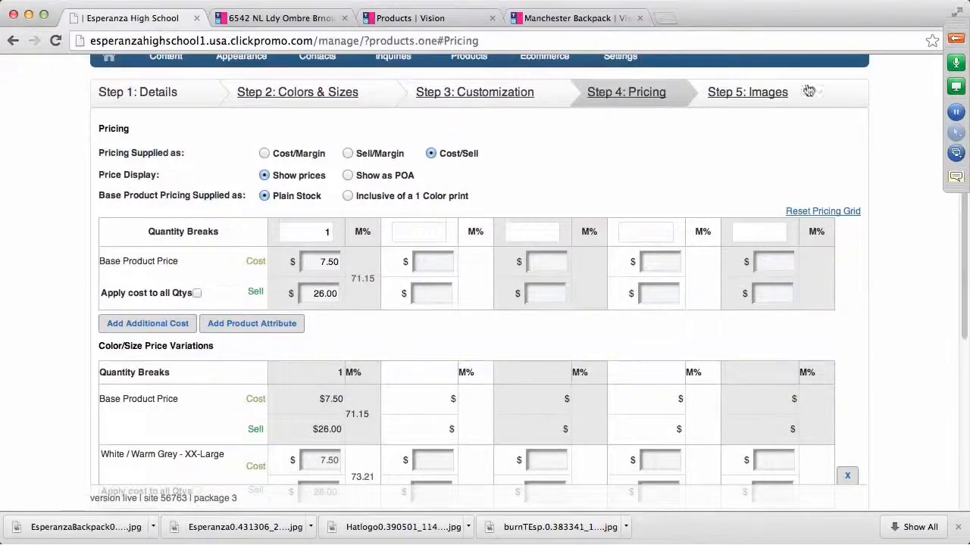
Upload the Desktop's white ombre Esperanza shirt photo (…s=300.jpg) as the product image
click(757, 97)
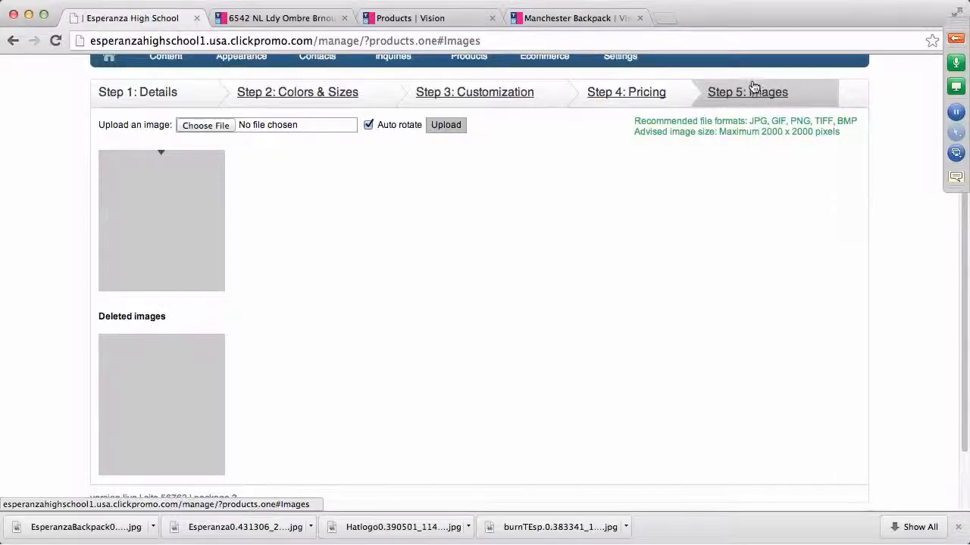
click(215, 126)
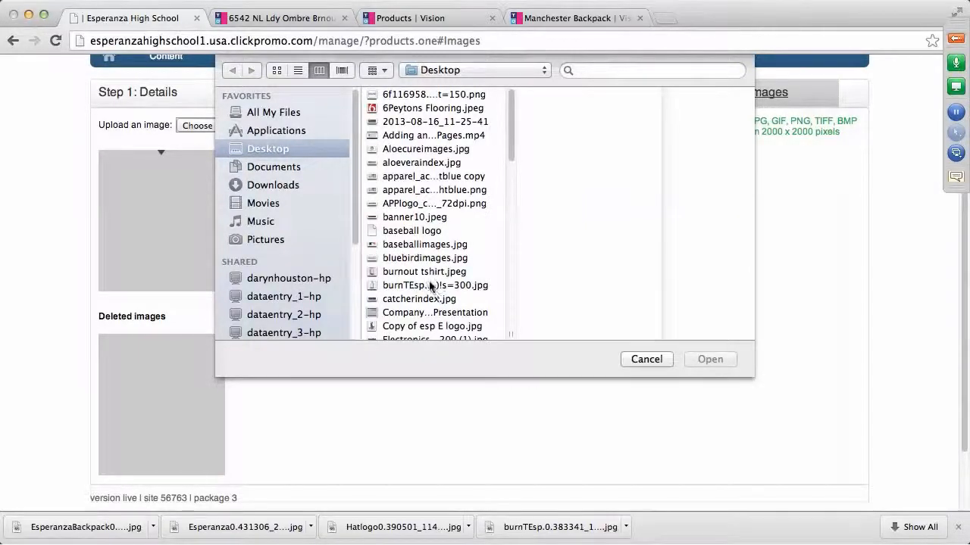
scroll(428, 299, down, 2)
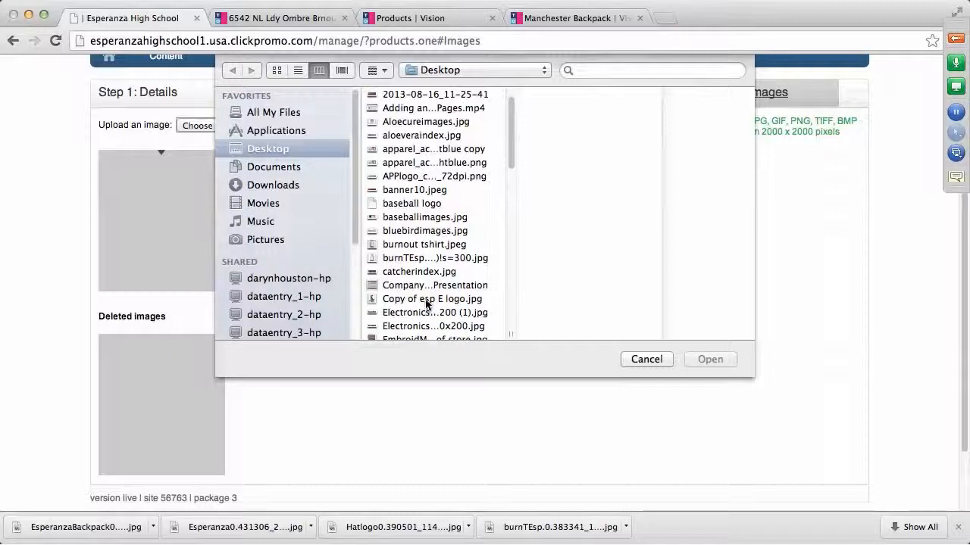
scroll(424, 299, down, 2)
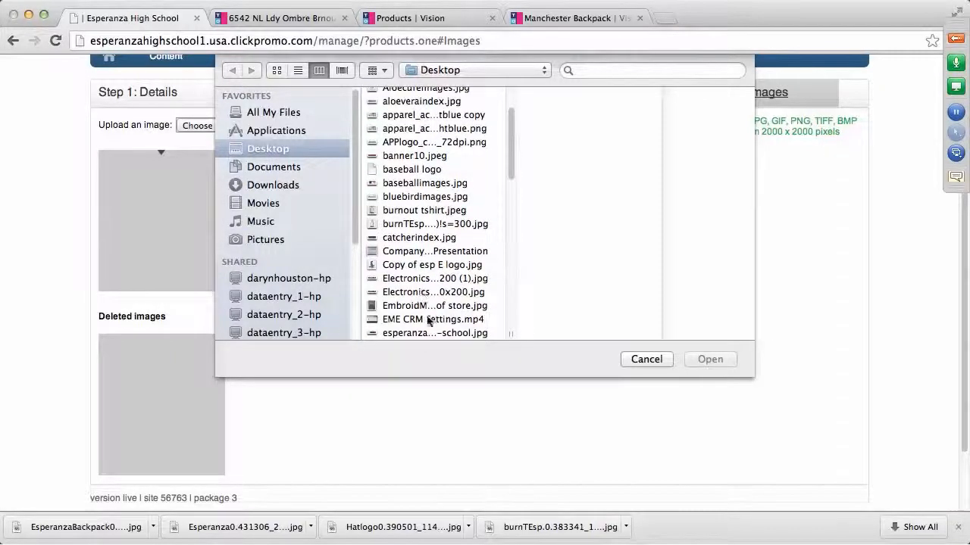
scroll(427, 314, down, 3)
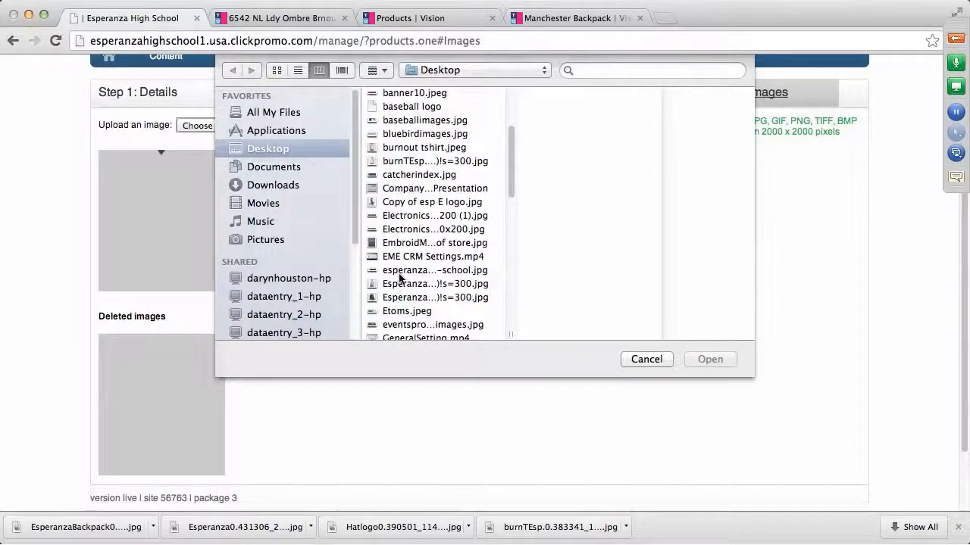
click(404, 287)
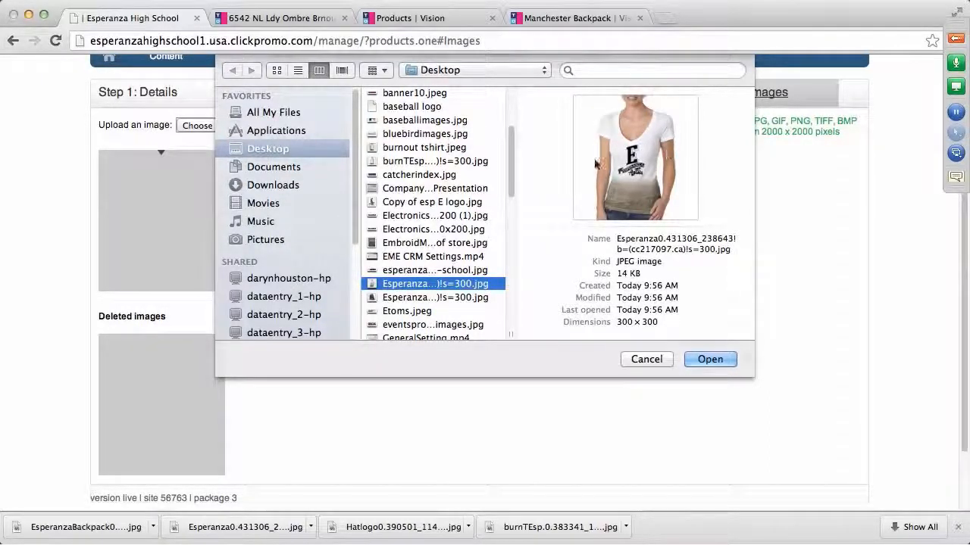
click(711, 359)
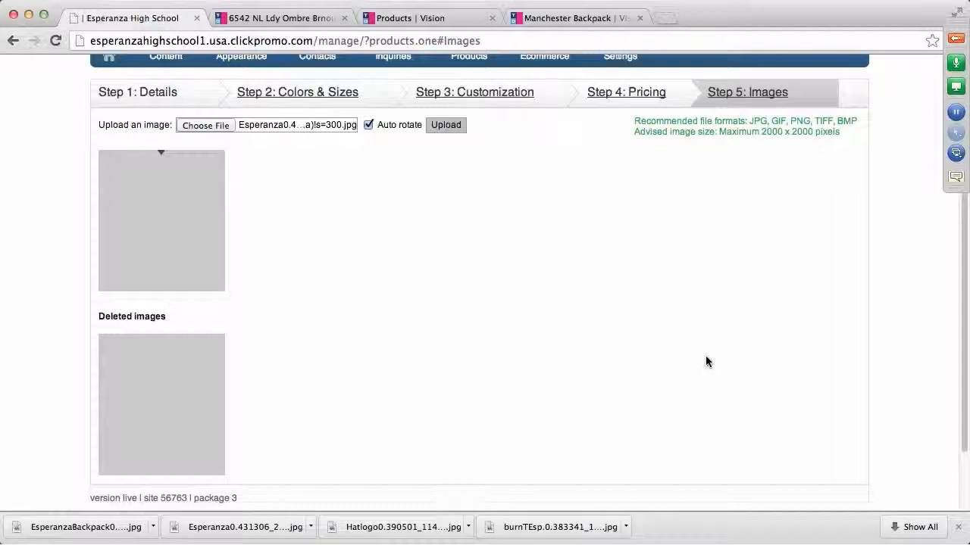
click(451, 126)
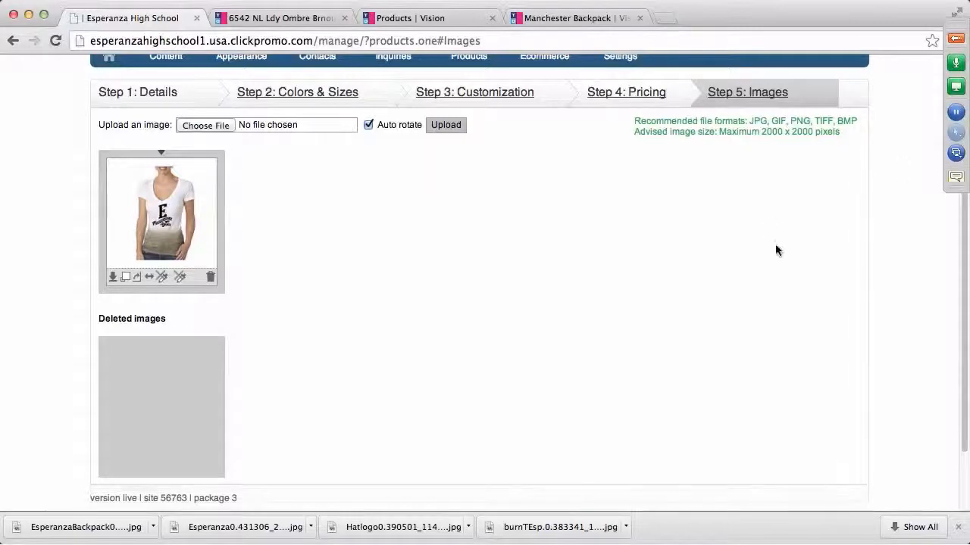
Mark the tee to publish on the website and save the product
scroll(826, 256, down, 2)
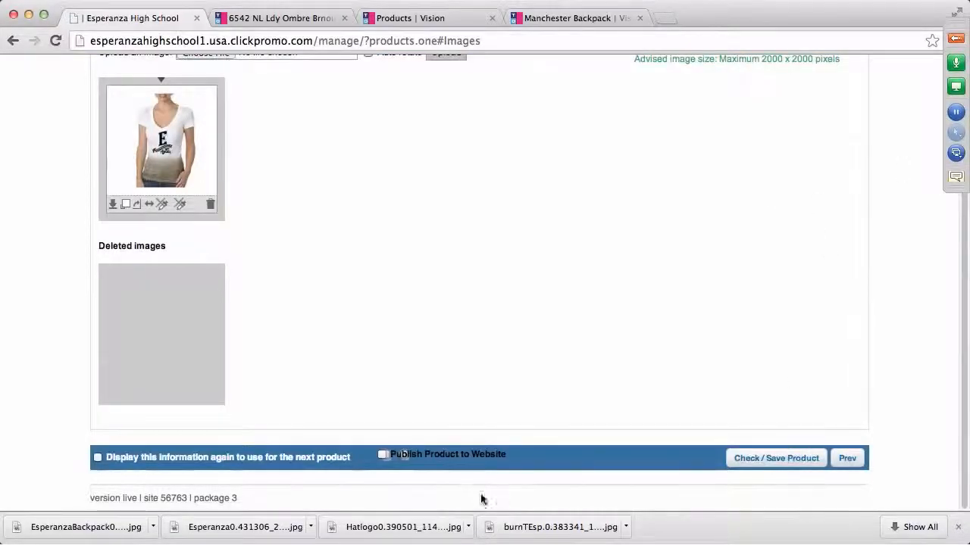
click(383, 455)
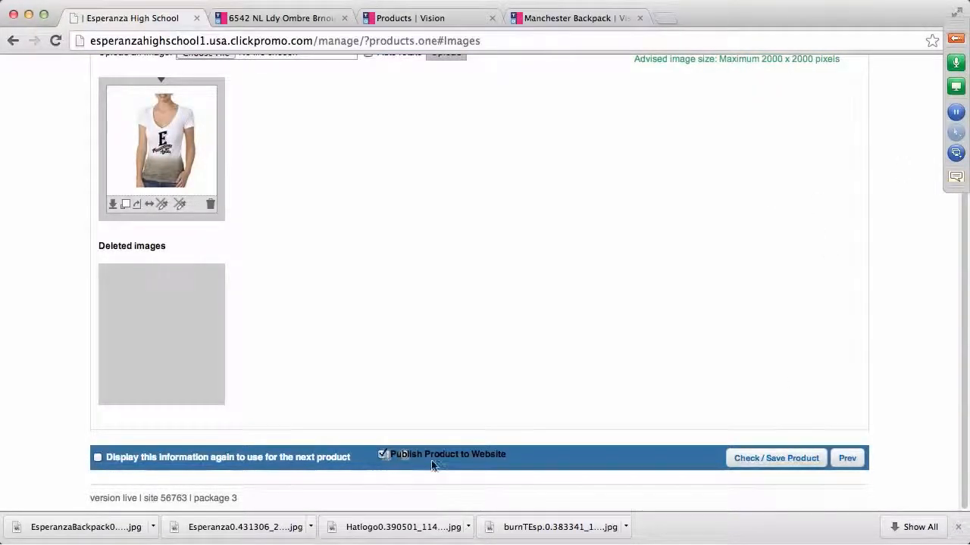
click(803, 463)
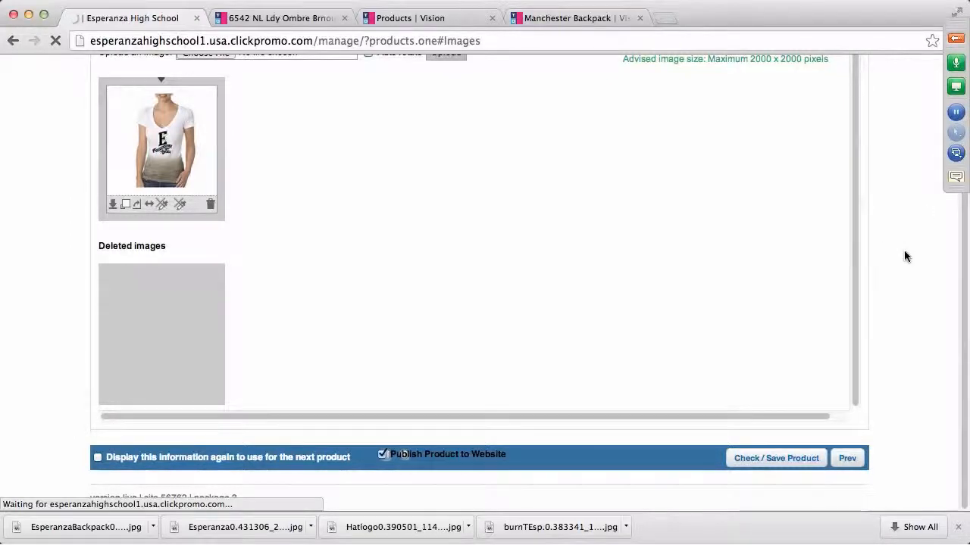
Open the GoToWebinar control panel and expand its Questions section
scroll(914, 277, up, 3)
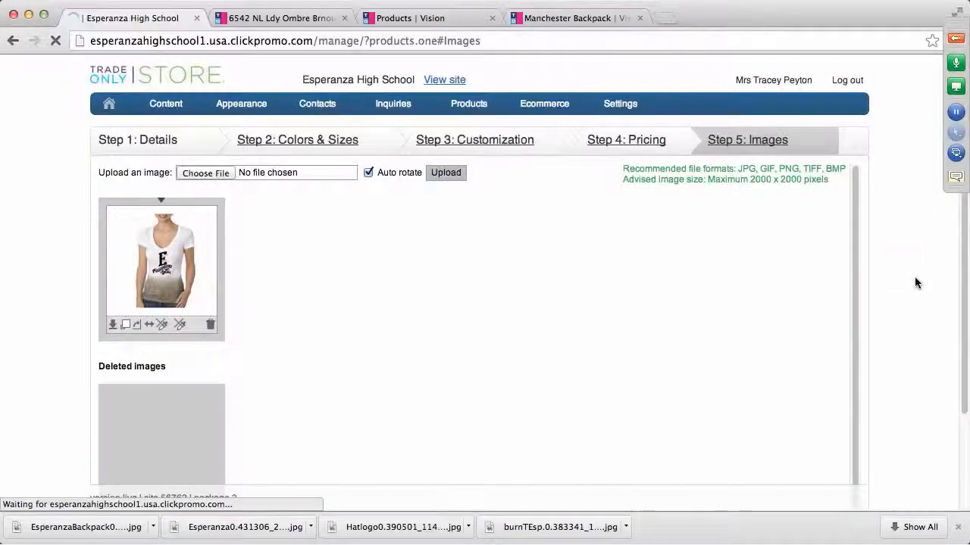
click(954, 39)
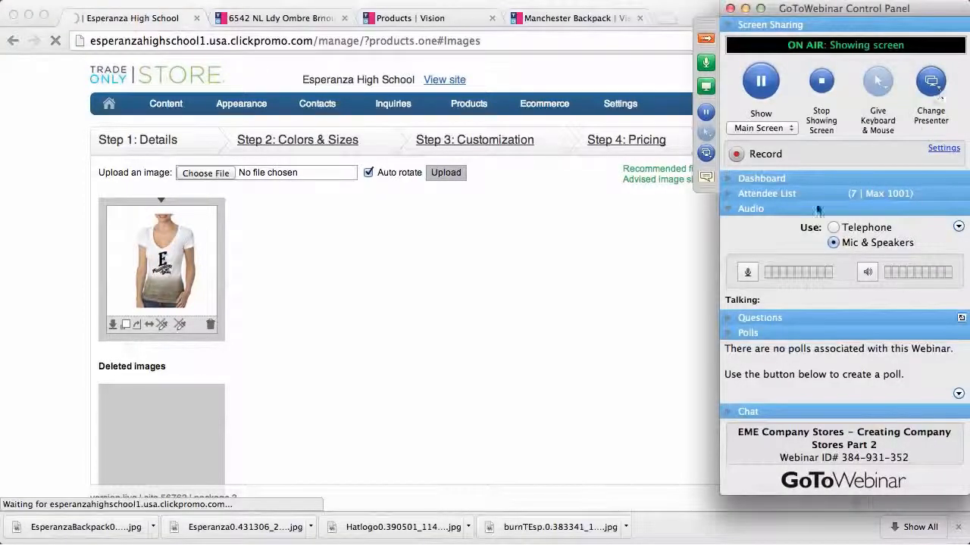
click(729, 318)
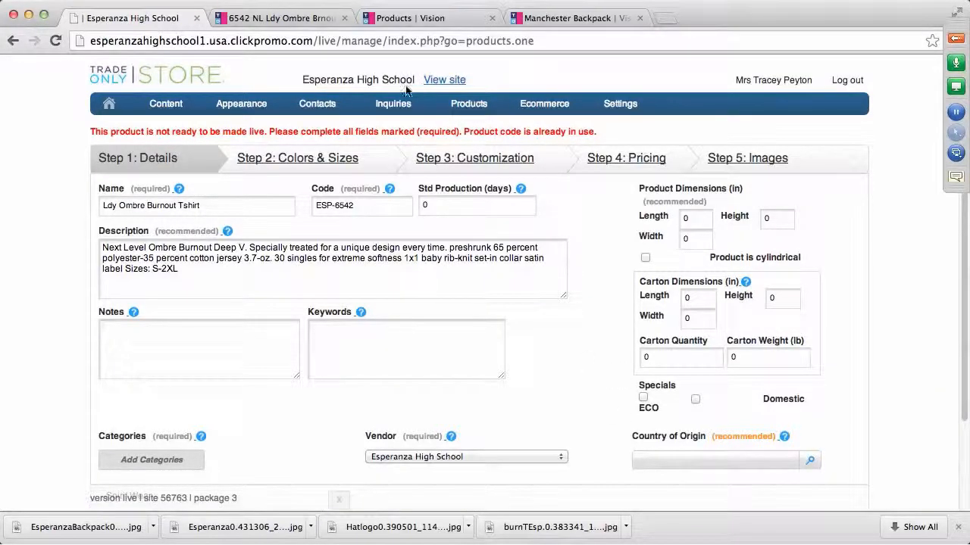
View the live Spirit Wear page listing the Ldy Ombre Burnout Tshirt from $27.30
click(440, 80)
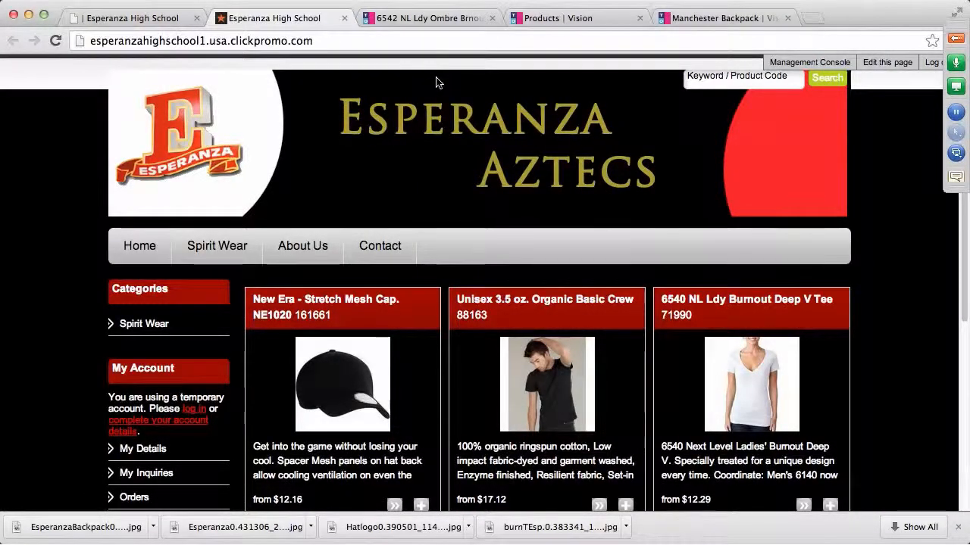
click(218, 248)
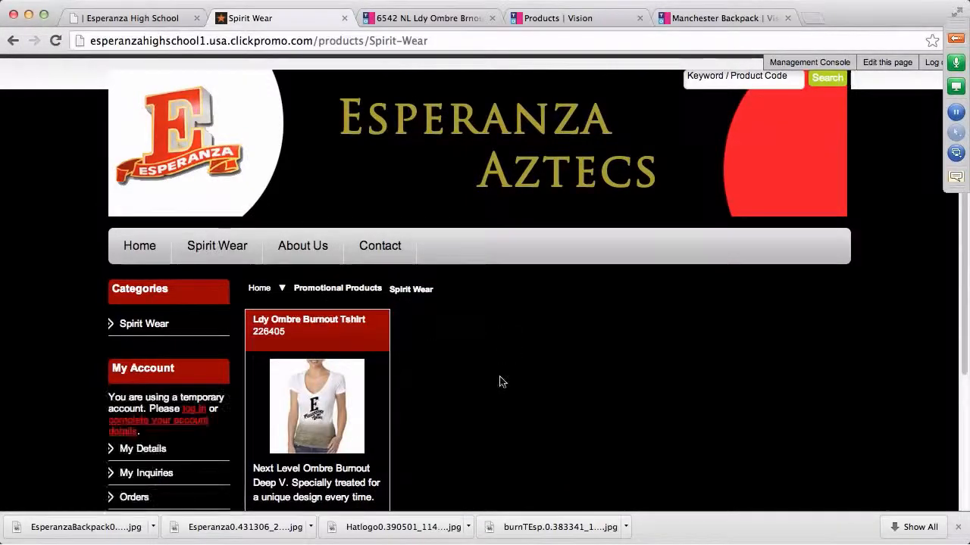
scroll(500, 381, down, 2)
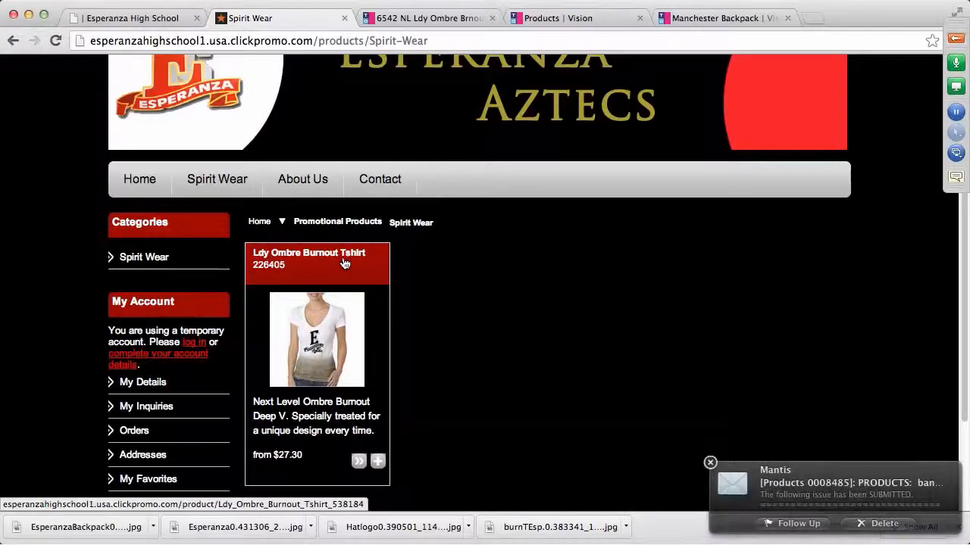
click(710, 463)
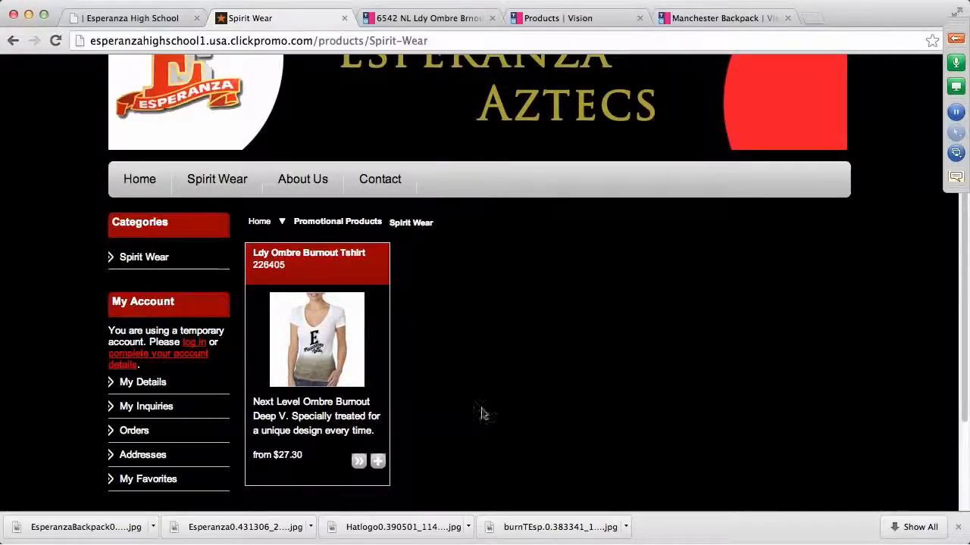
scroll(562, 422, up, 2)
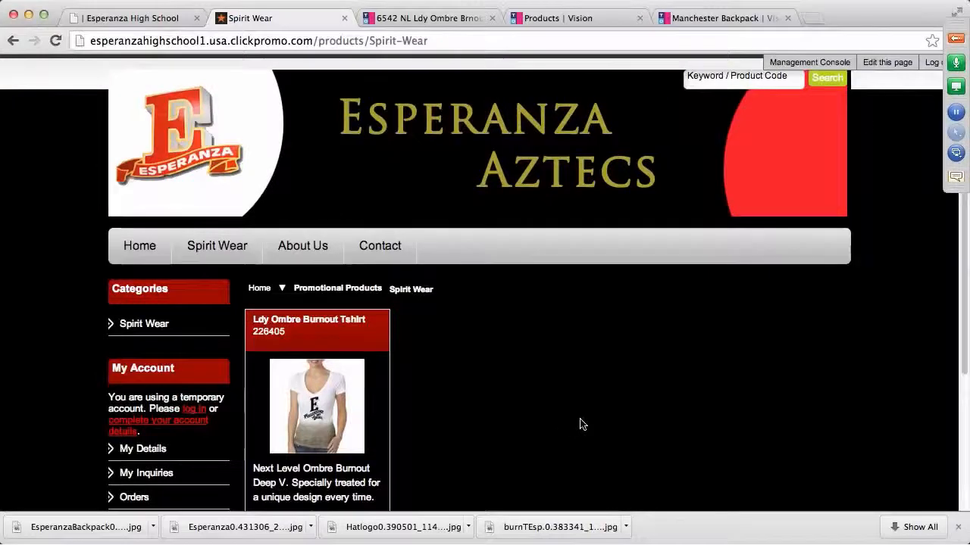
Return to the Management Console, close the 6542 NL and Products | Vision tabs, and open Products
click(821, 64)
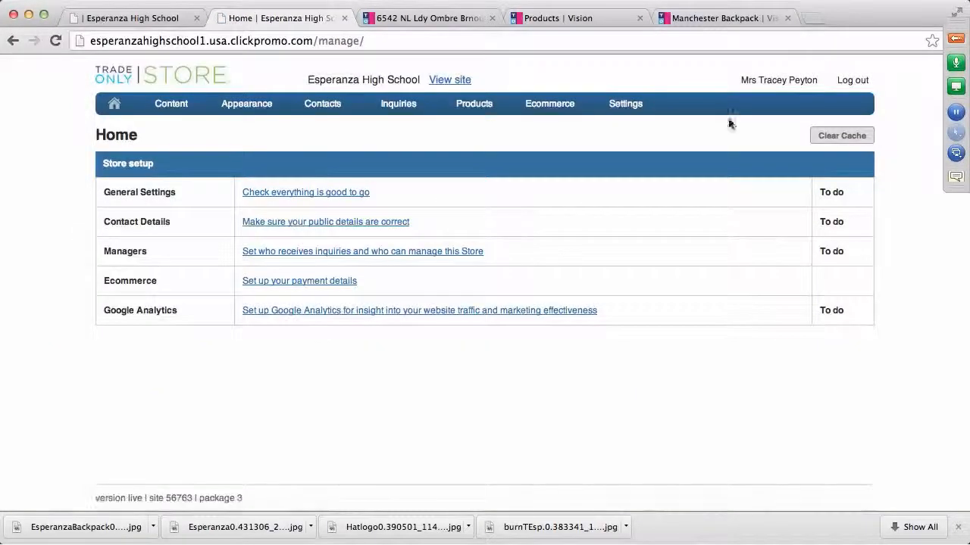
mouse_move(489, 105)
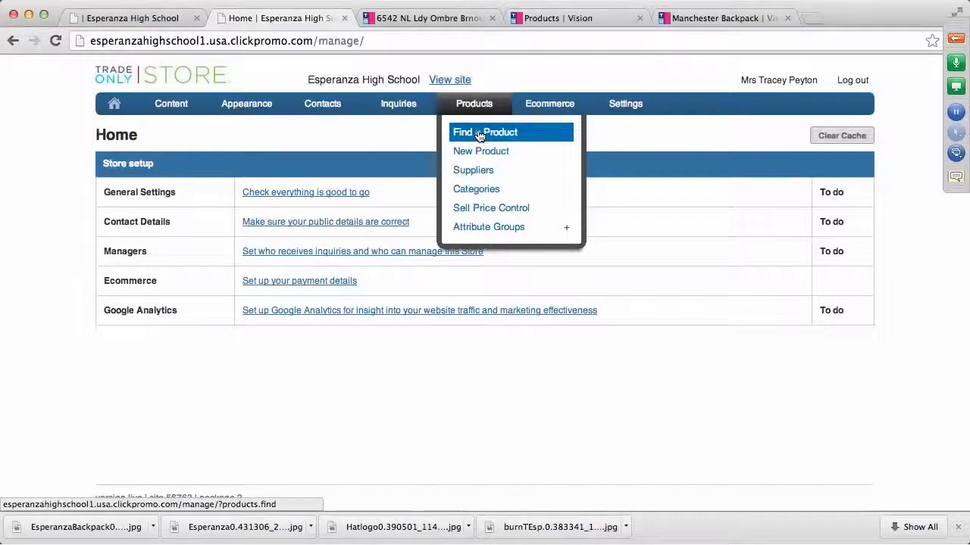
click(478, 135)
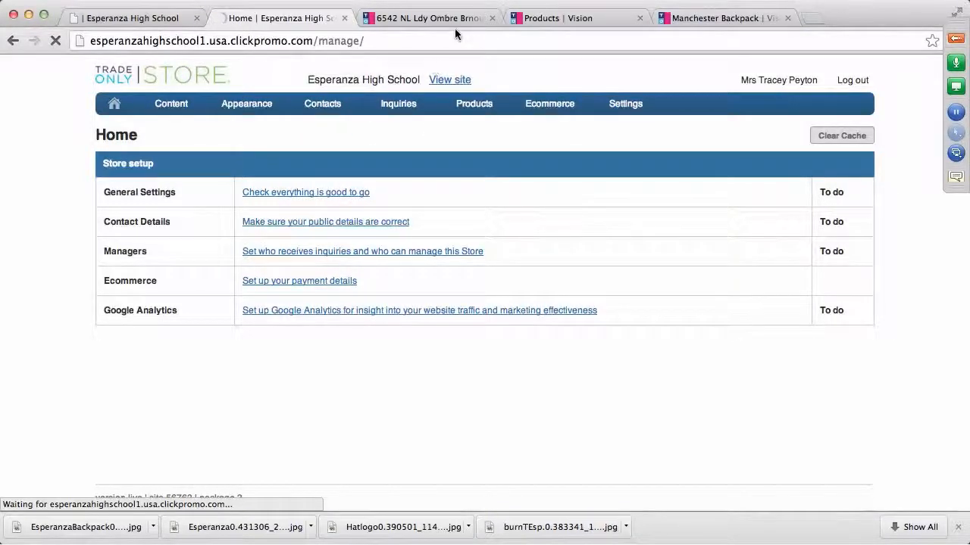
click(493, 18)
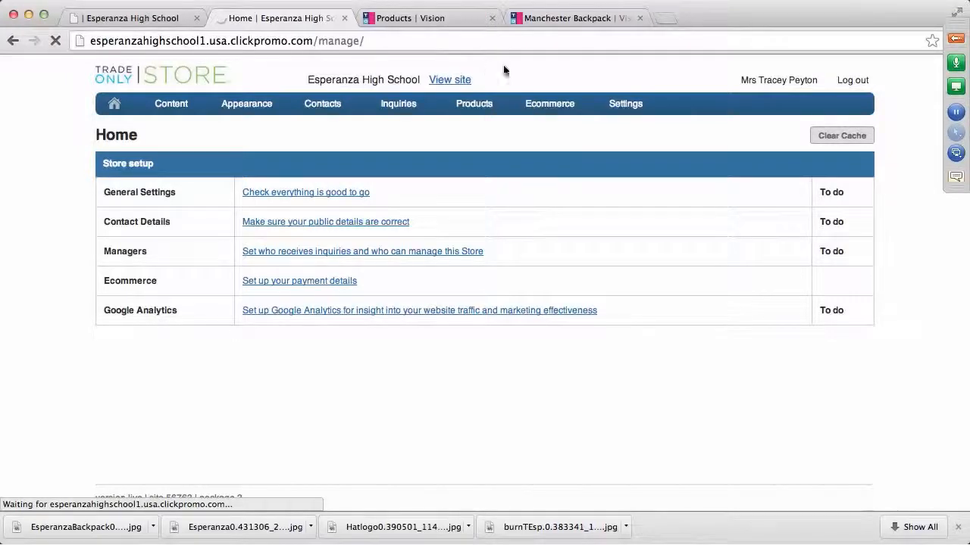
mouse_move(474, 108)
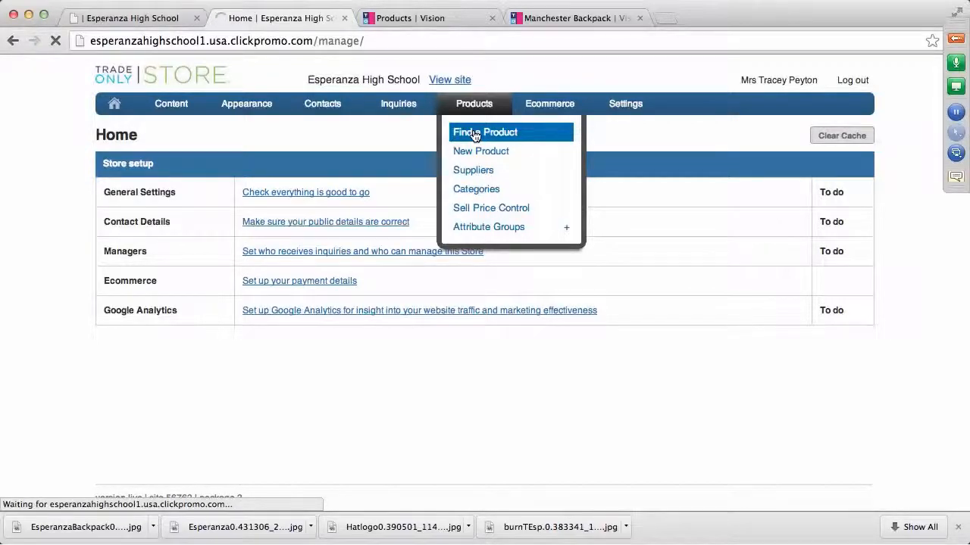
click(492, 18)
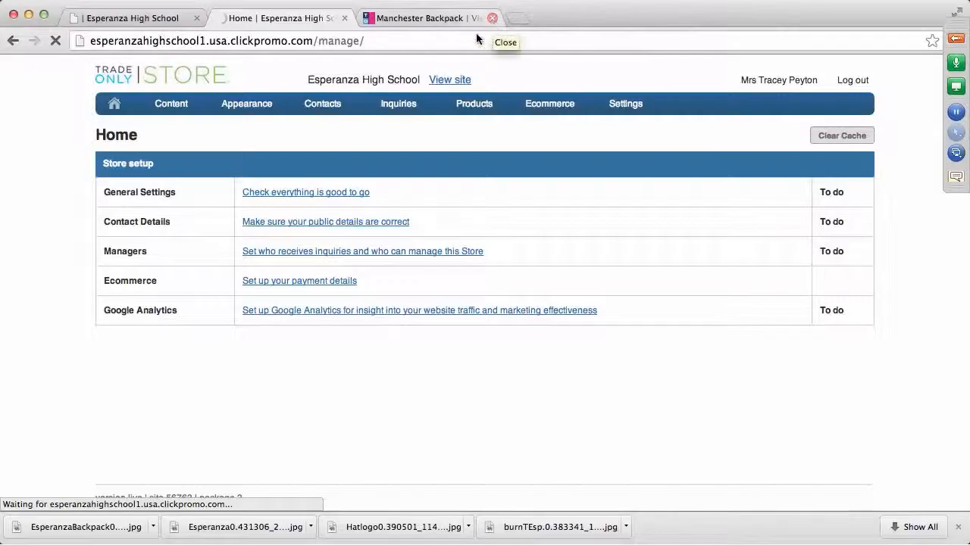
click(459, 103)
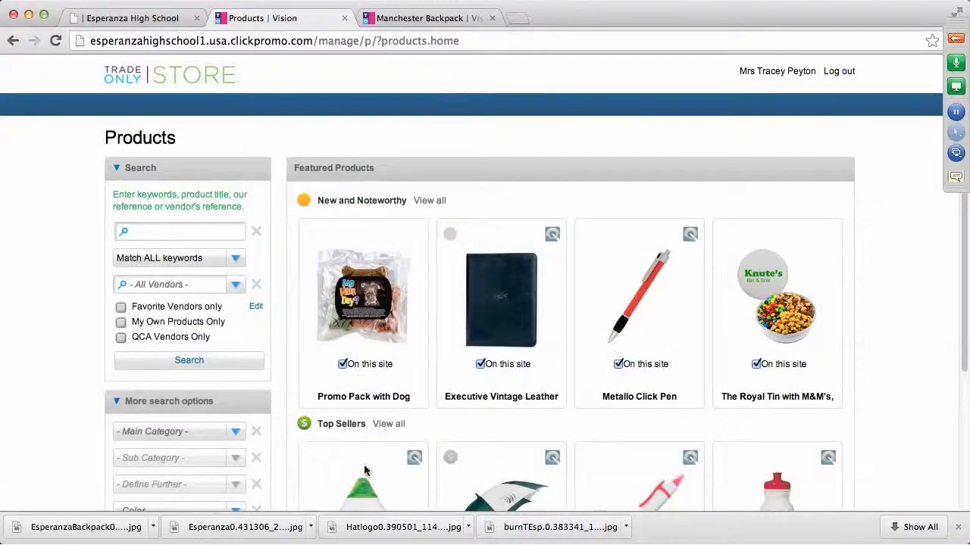
Search for 'backpack' products from vendor Sweda Co. Llc, which lists 41 results
click(139, 232)
text(bacs)
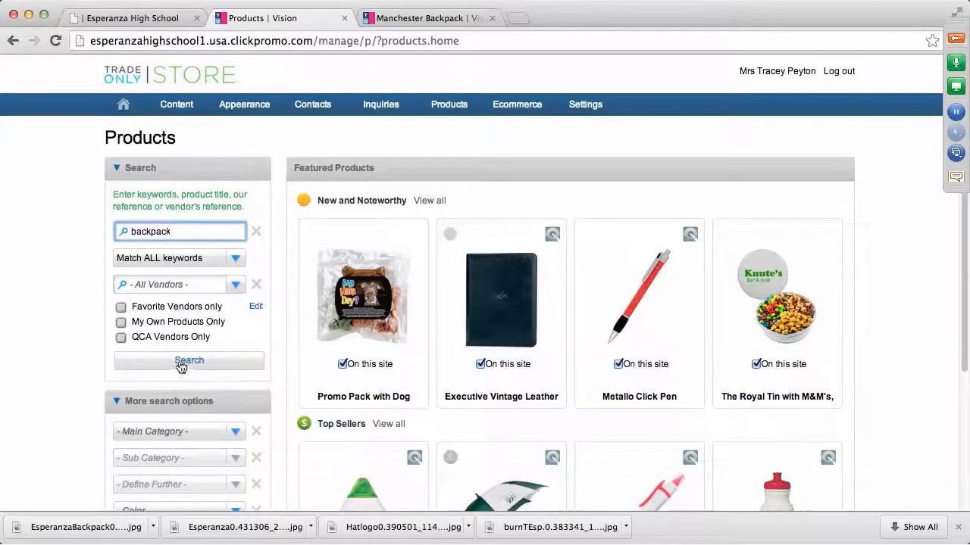
click(234, 284)
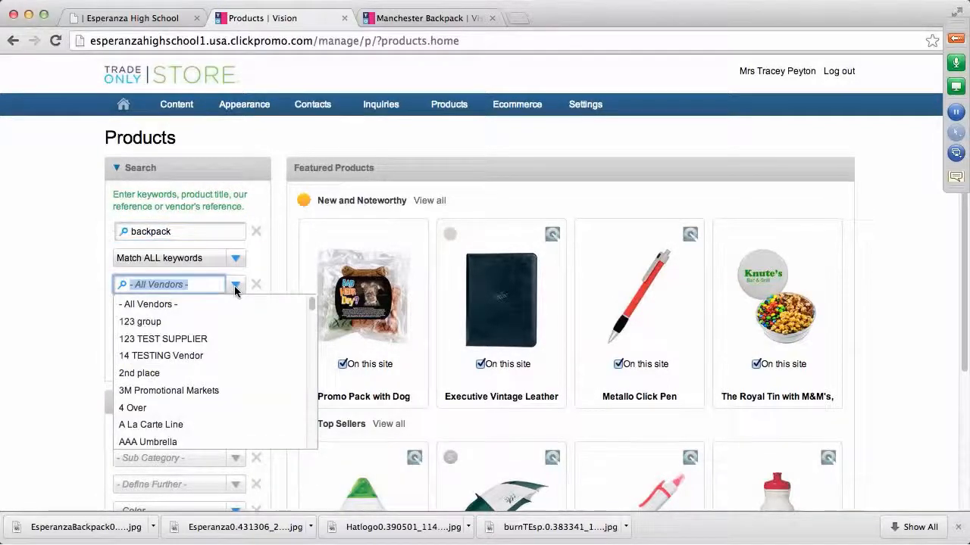
text(sweada)
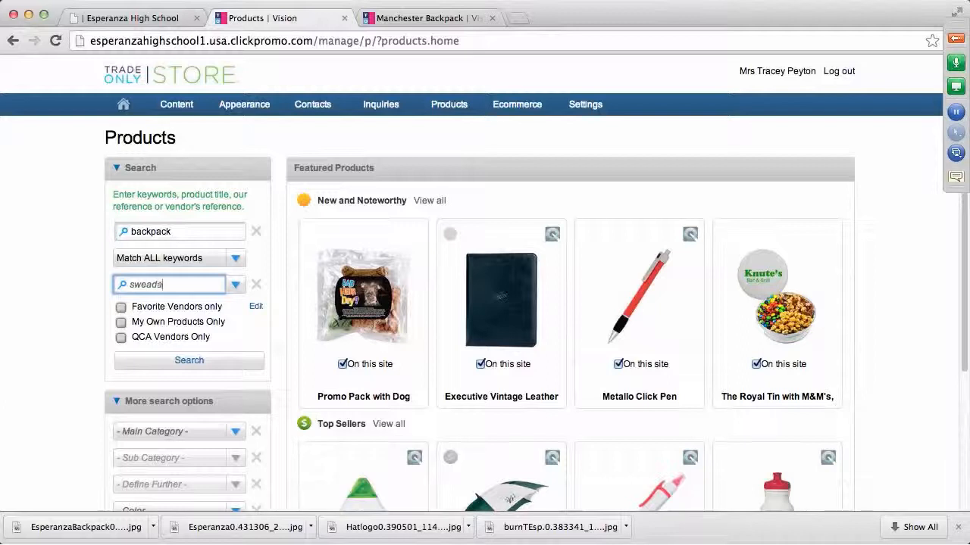
click(236, 286)
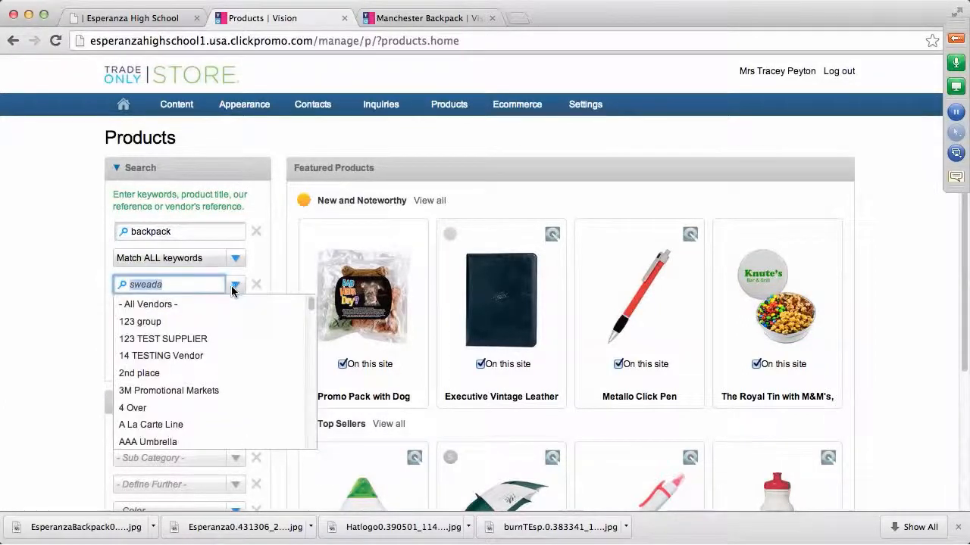
text(sw)
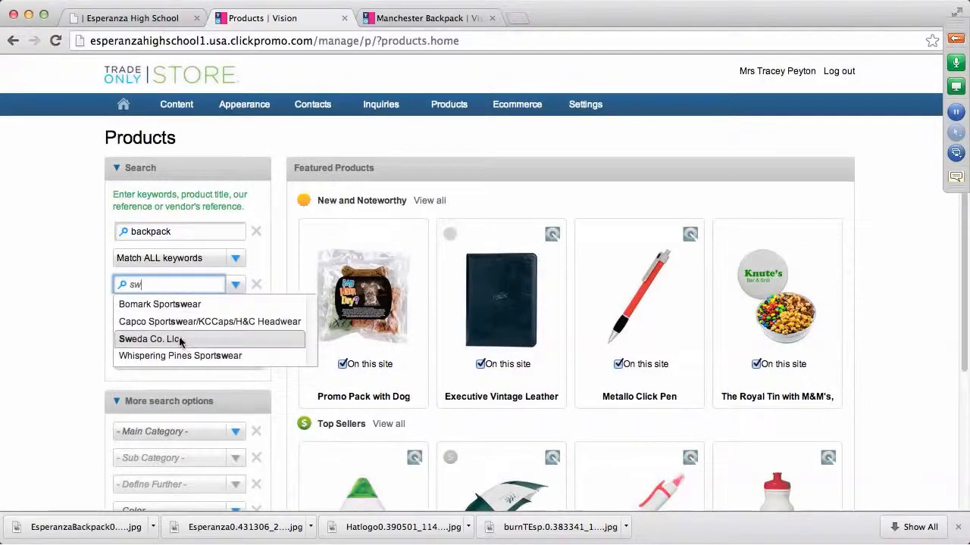
click(177, 340)
click(187, 362)
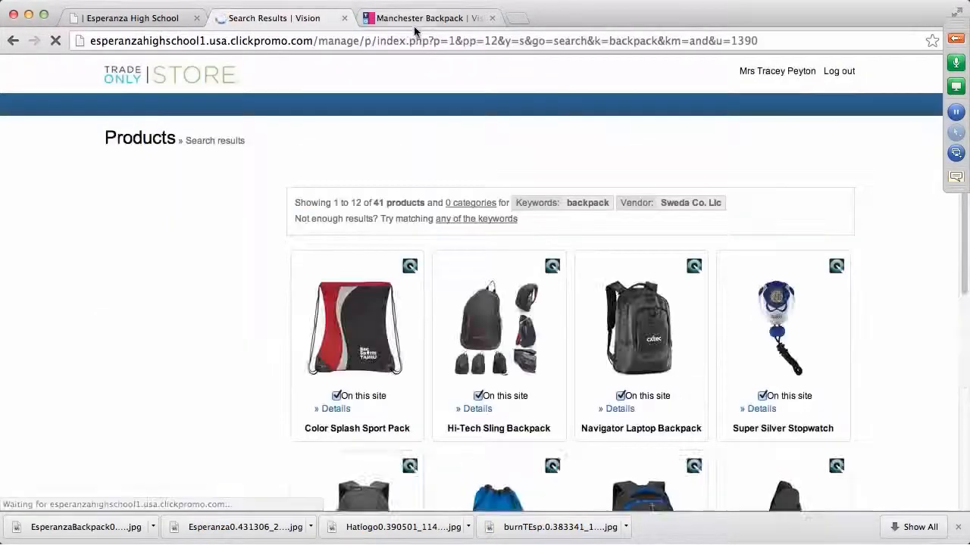
Scroll the backpack results and open the Manchester Backpack details page
scroll(553, 289, down, 5)
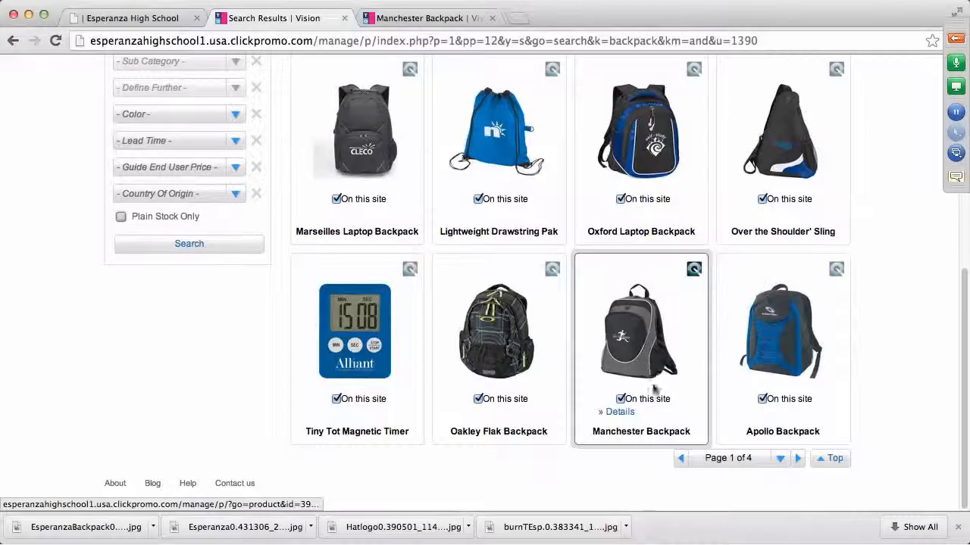
click(624, 414)
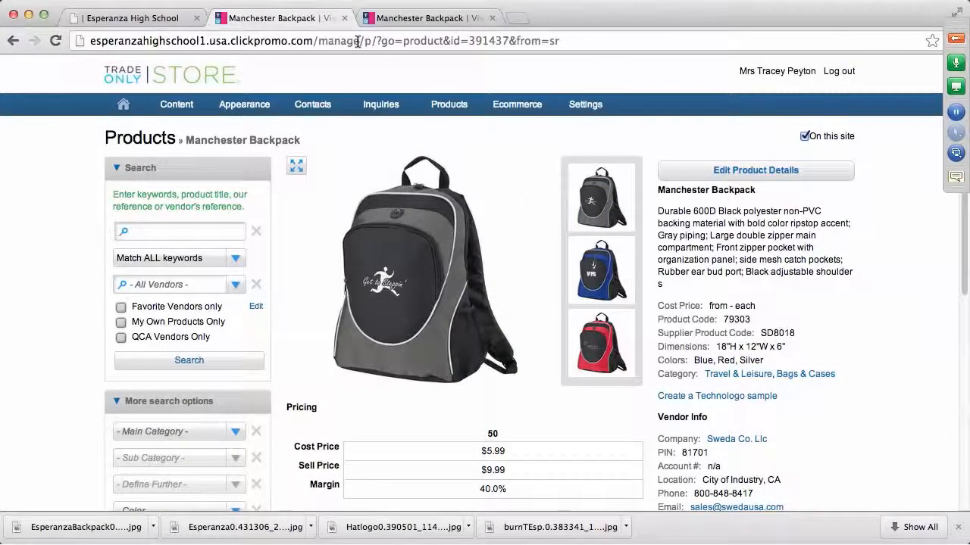
Load the store management home page in a new browser tab using the copied address
drag(358, 41, 84, 42)
key(super+c)
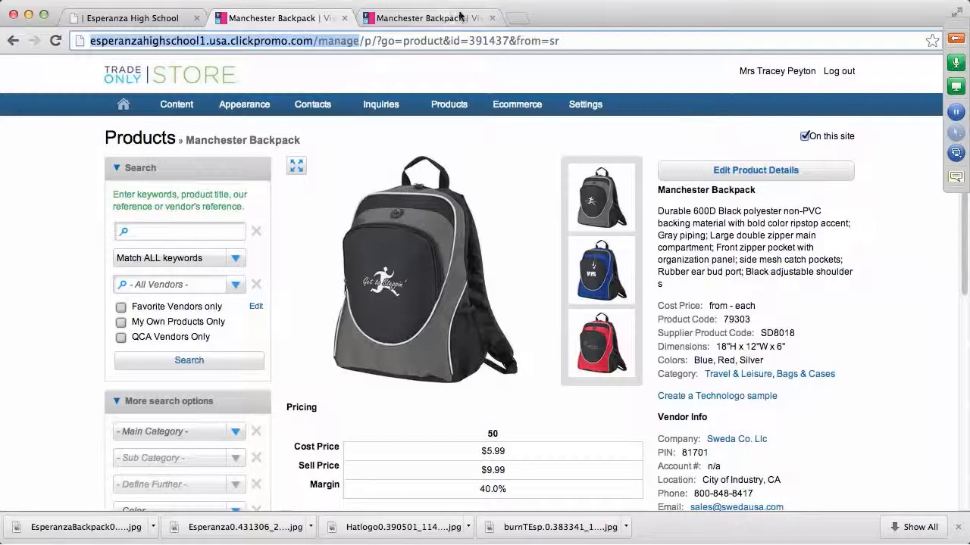
click(517, 17)
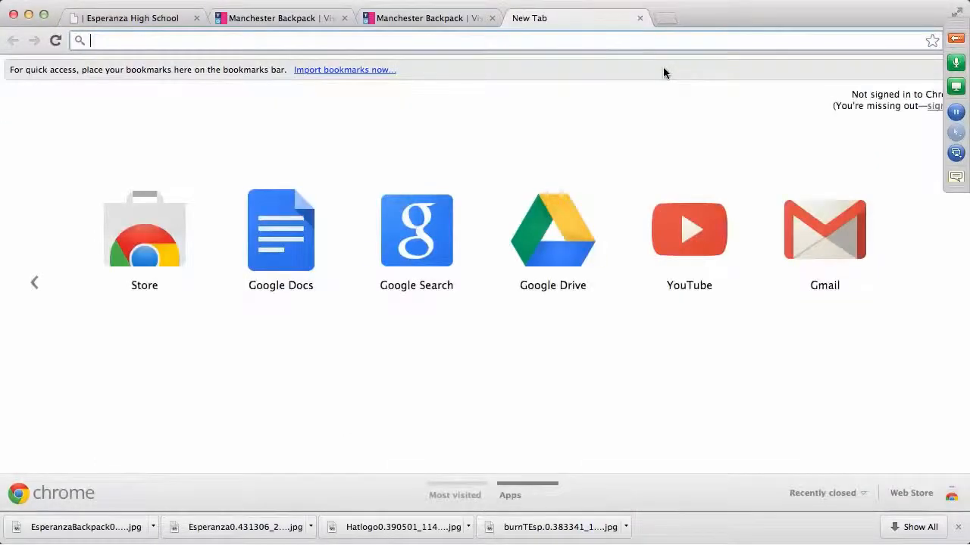
key(super+v)
key(Return)
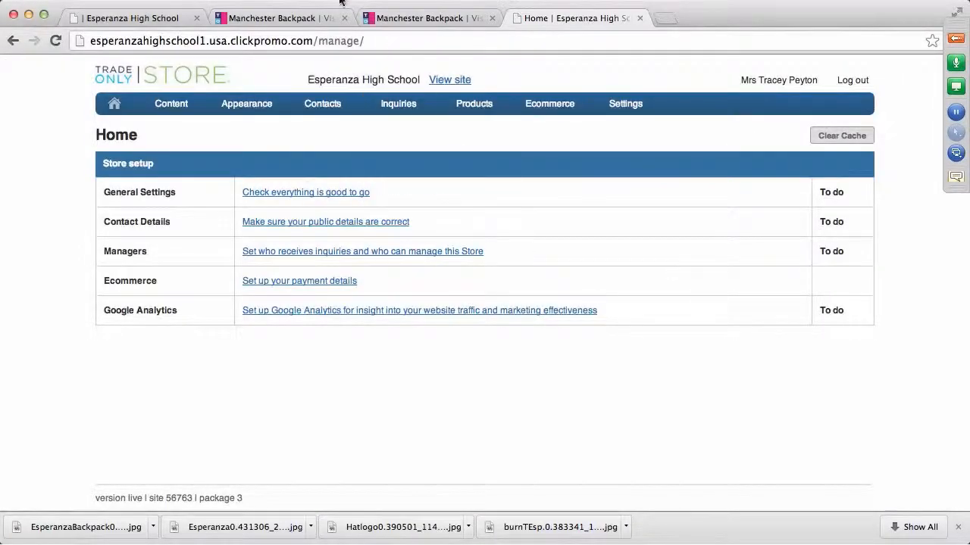
Review the Manchester Backpack pages on Vision and the store, then return to admin Home
click(409, 19)
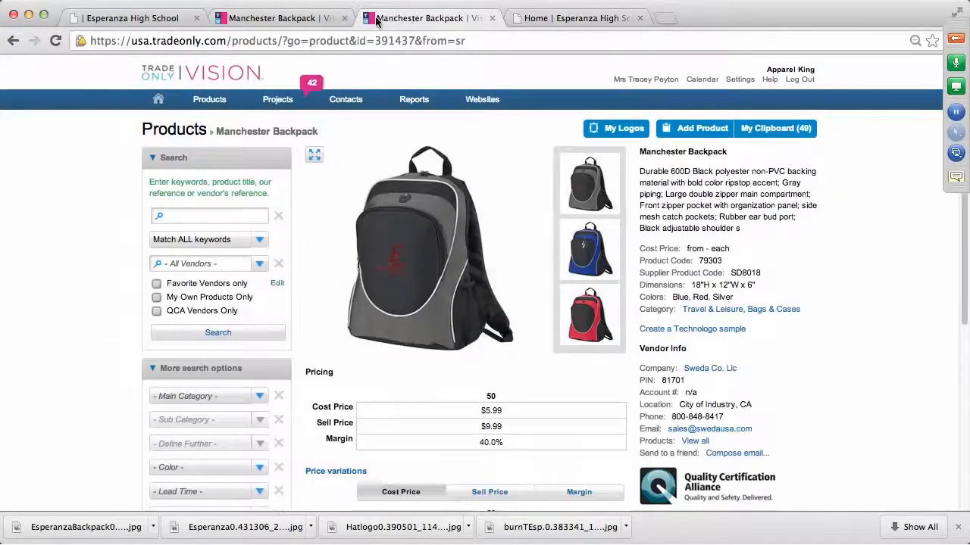
click(299, 22)
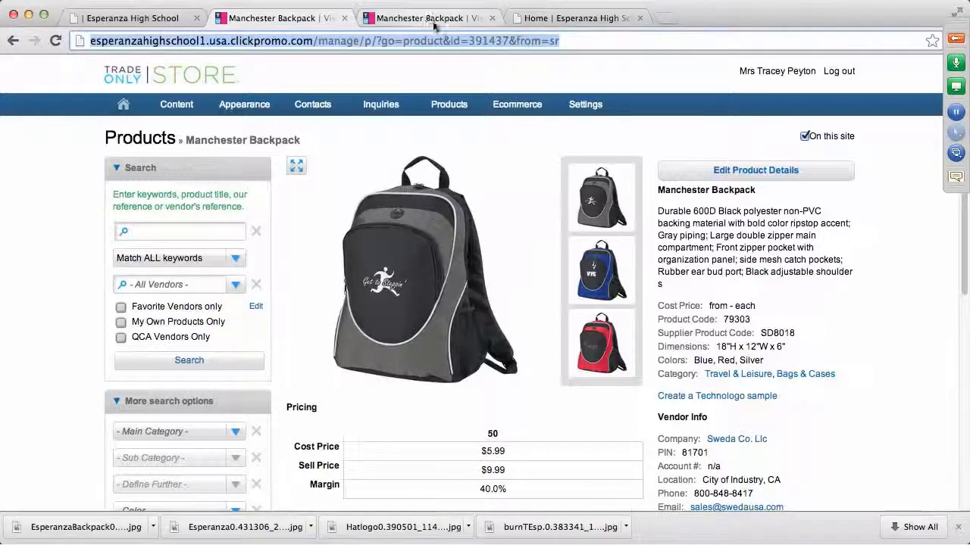
click(549, 21)
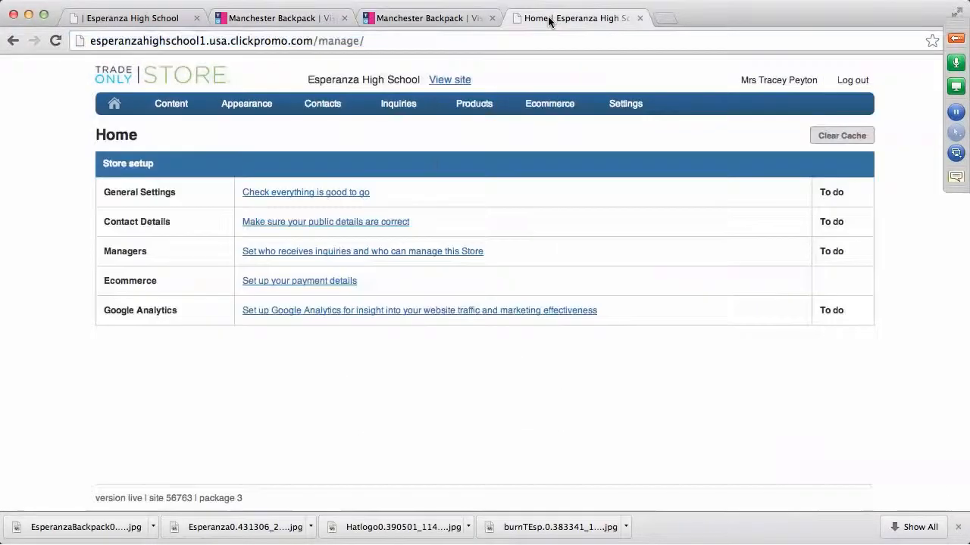
Start a new product named Manchester Backpack with code ESP-SD8018
mouse_move(490, 112)
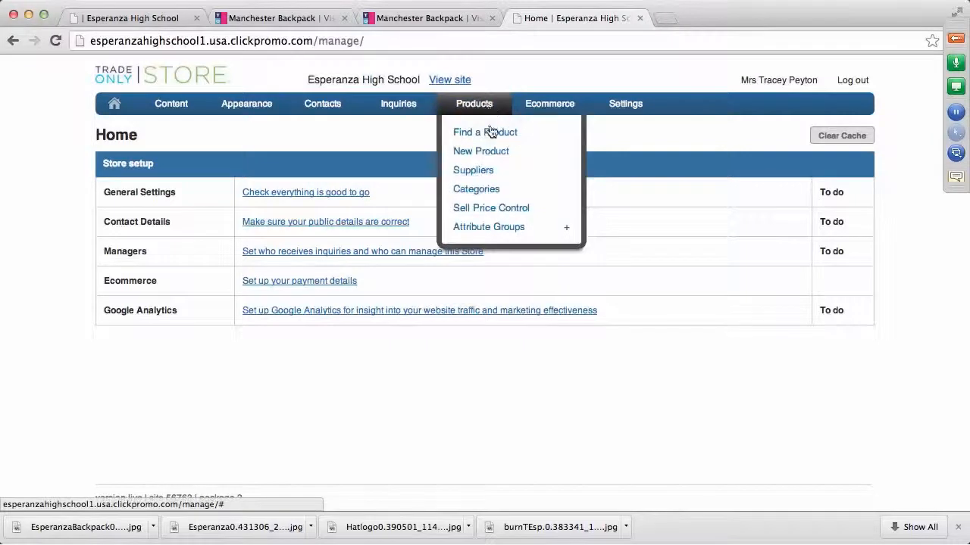
click(494, 154)
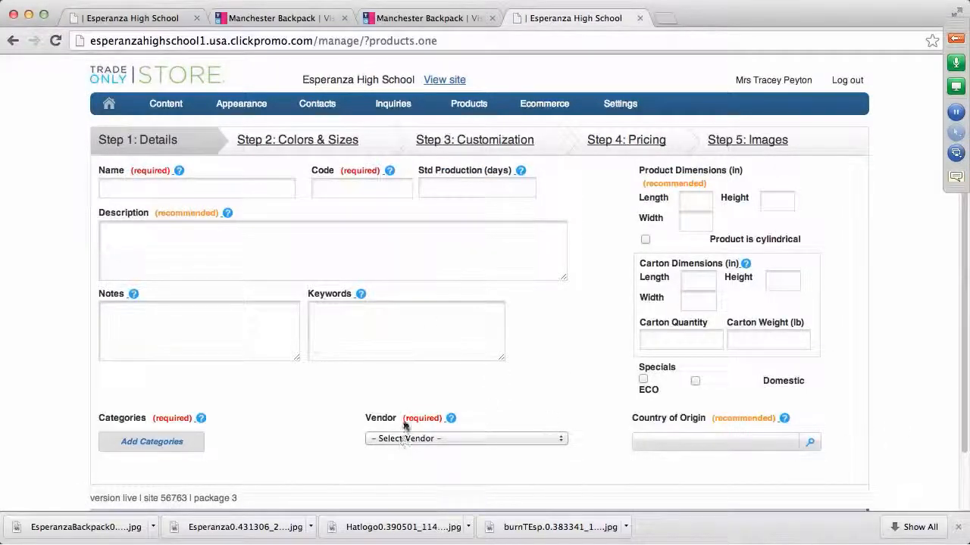
click(134, 190)
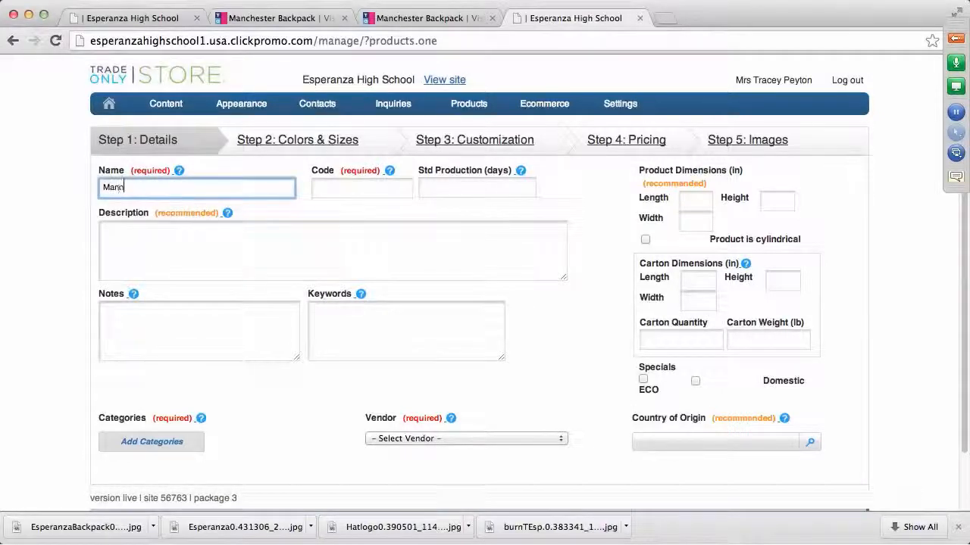
text(Manchester Backpack)
key(Tab)
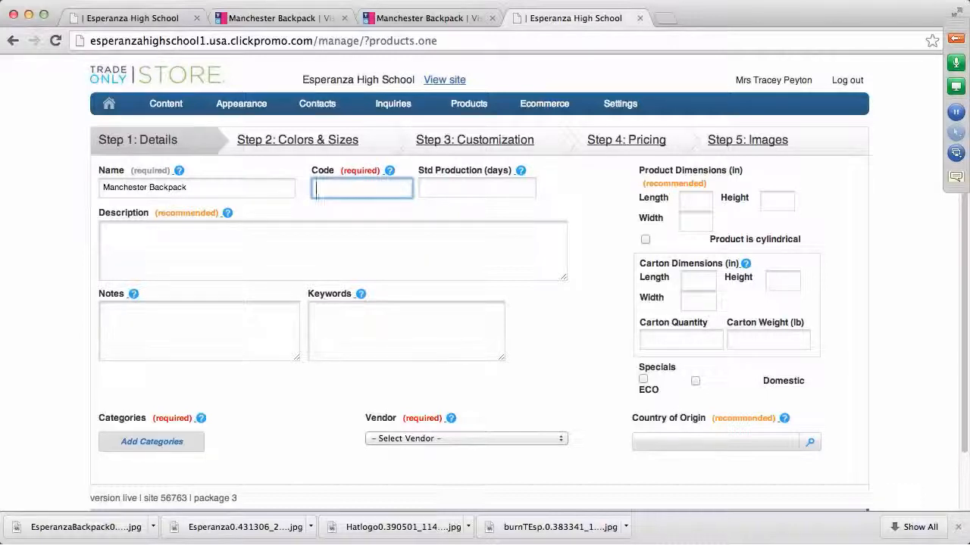
text(ES)
text(P-SDB)
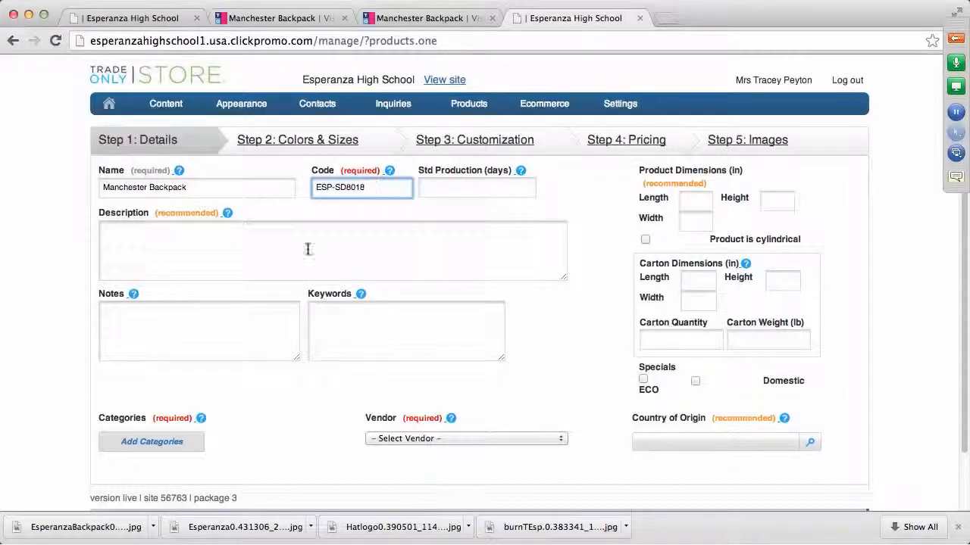
Copy the supplier's Manchester Backpack description and paste it into the Description field
click(216, 238)
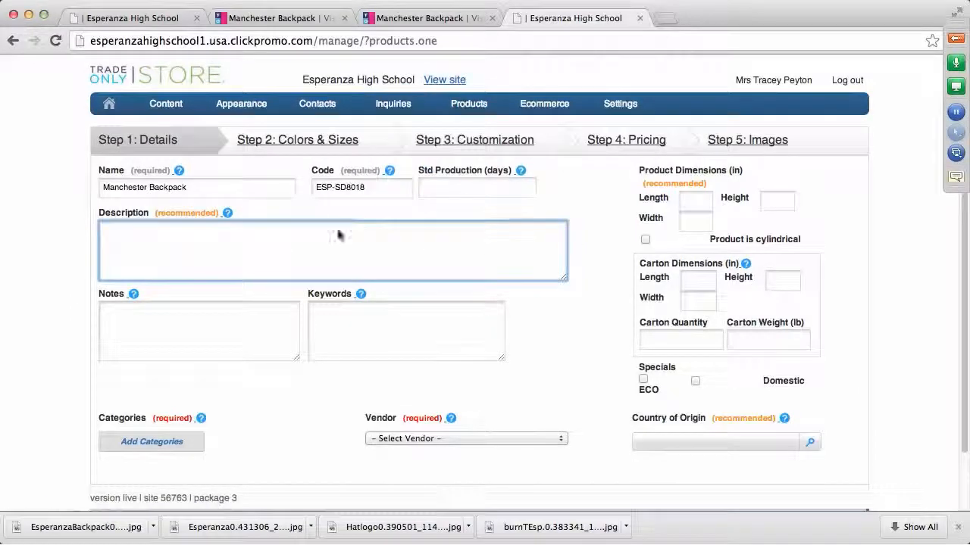
click(460, 21)
click(311, 18)
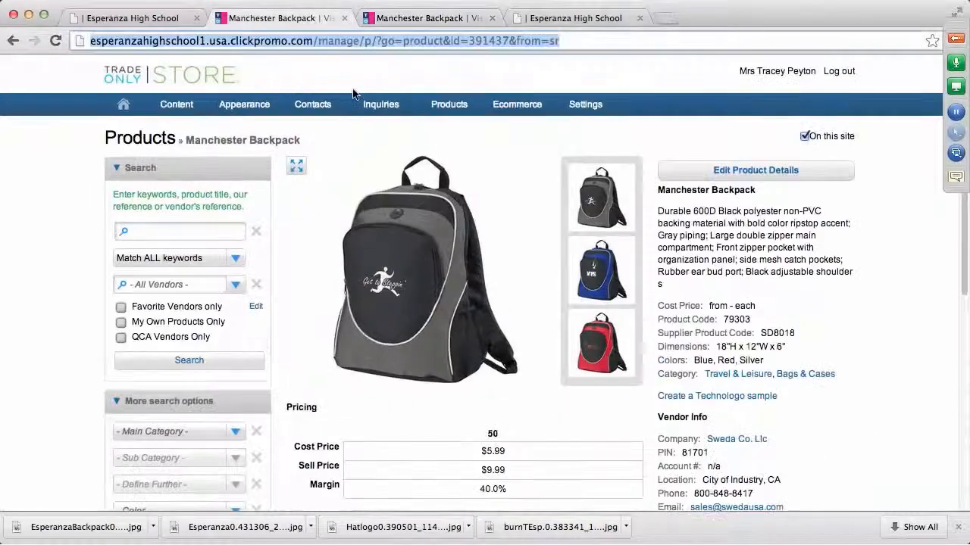
drag(657, 211, 690, 280)
key(ctrl+c)
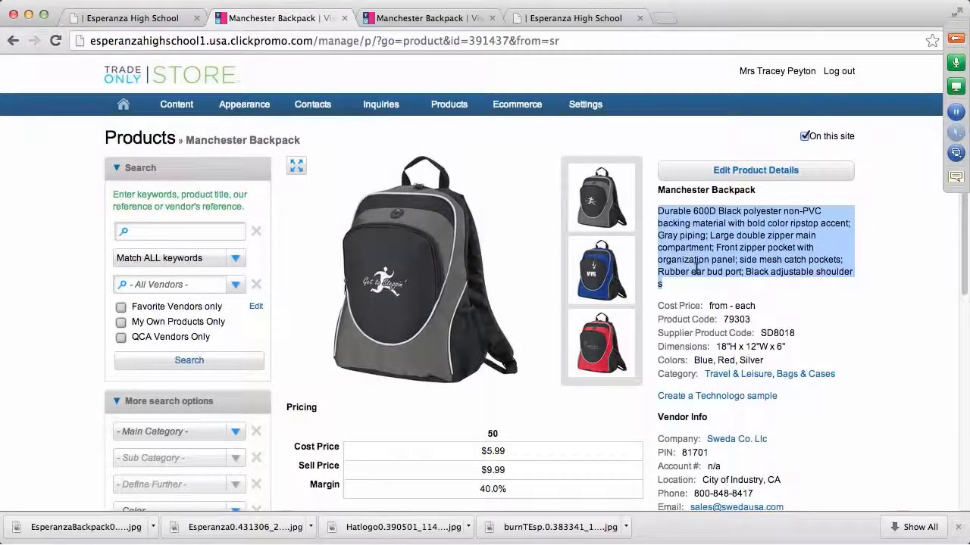
click(544, 20)
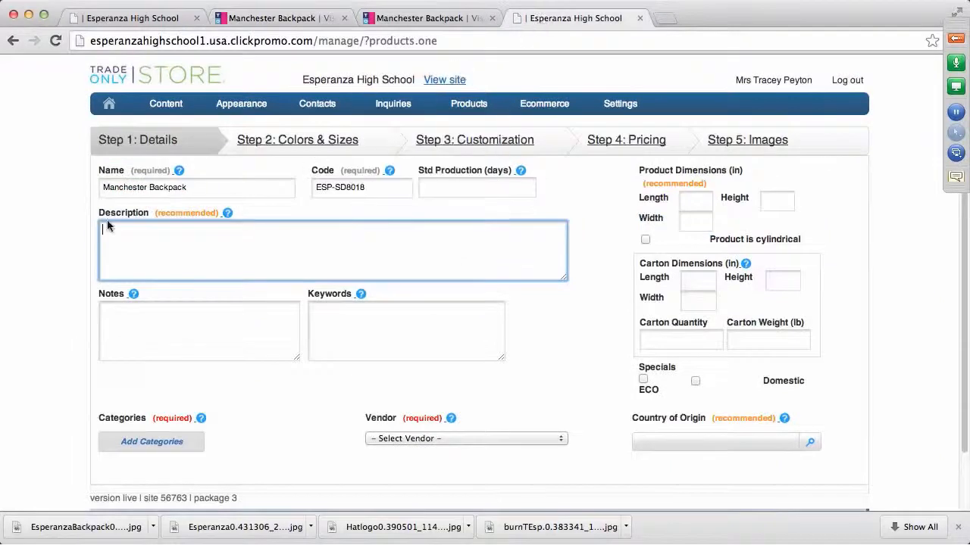
key(ctrl+v)
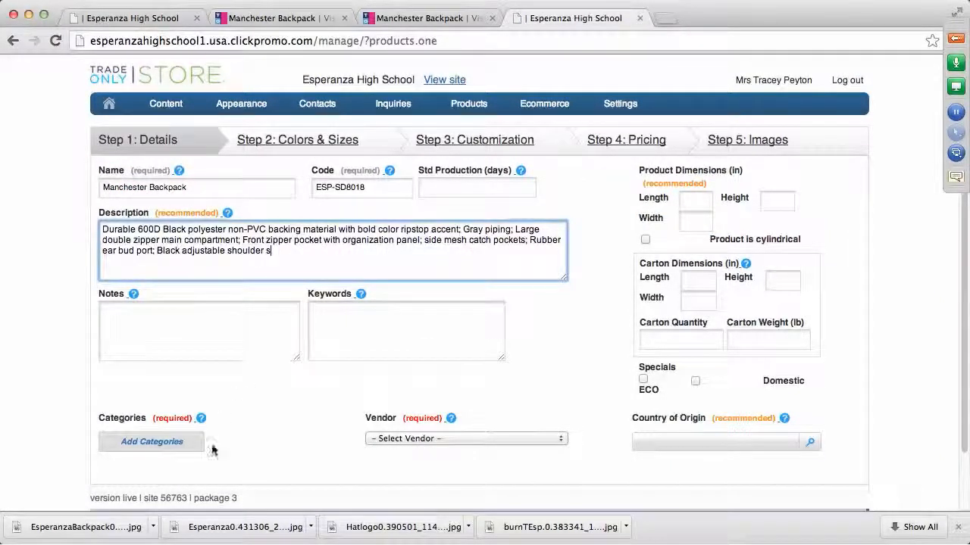
Assign the Standard > Spirit Wear category to the product
click(181, 446)
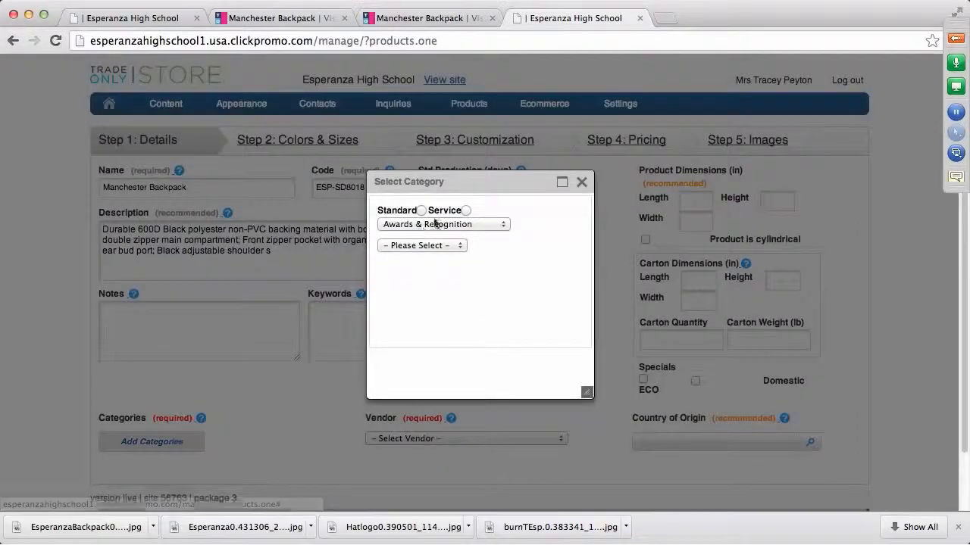
click(506, 225)
click(402, 457)
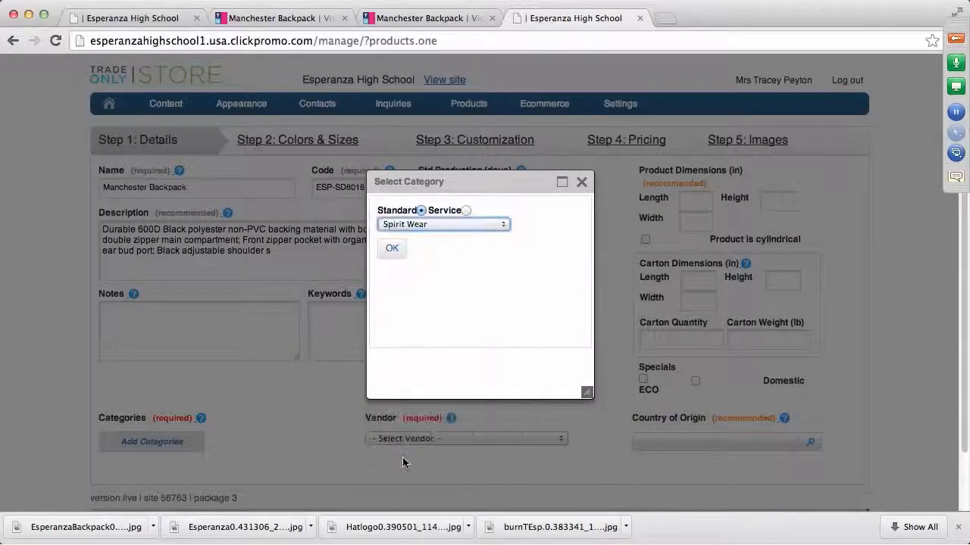
click(392, 248)
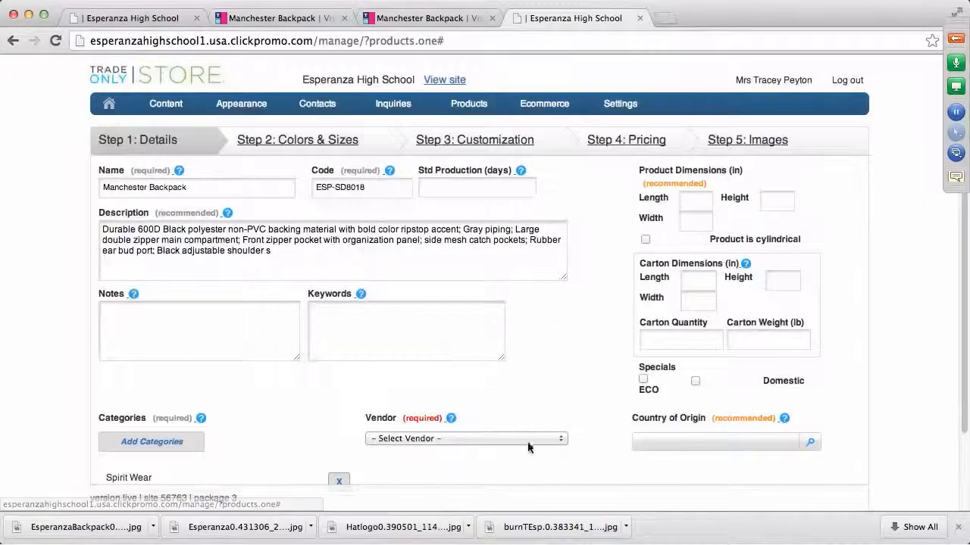
Set the product's vendor to Esperanza High School
click(562, 440)
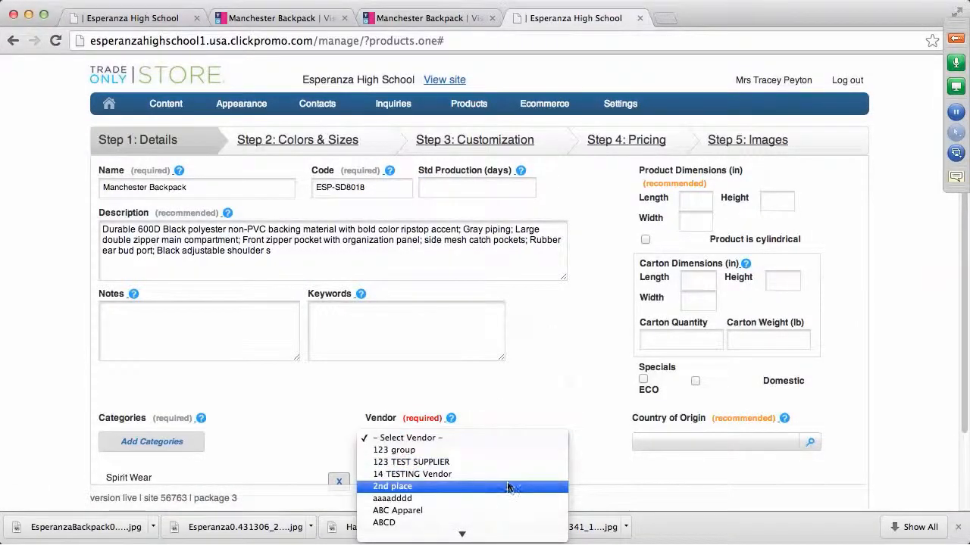
scroll(509, 478, down, 8)
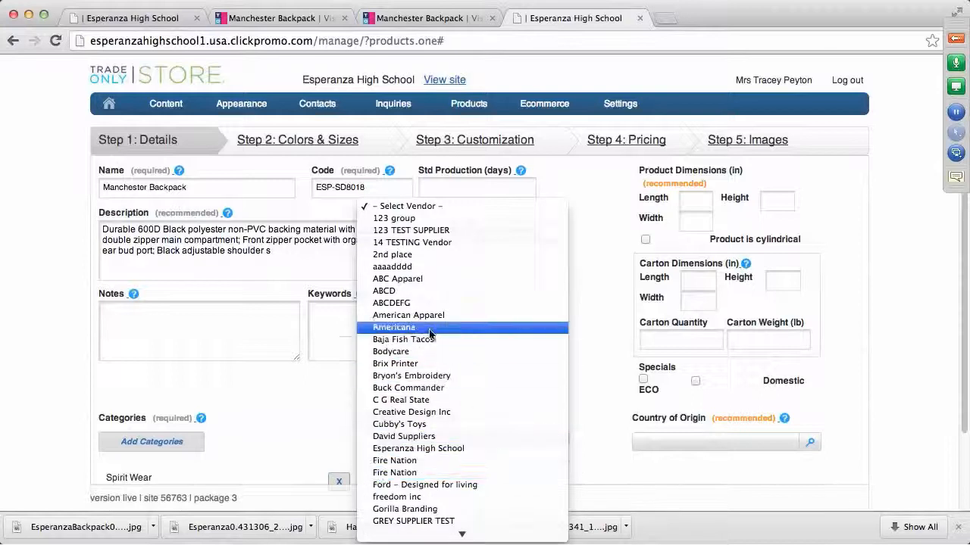
scroll(465, 432, down, 3)
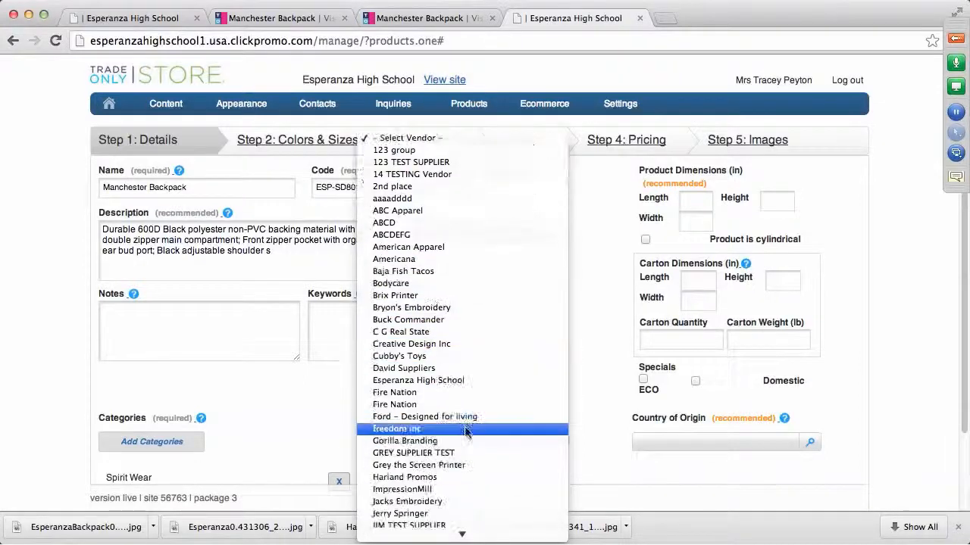
click(419, 381)
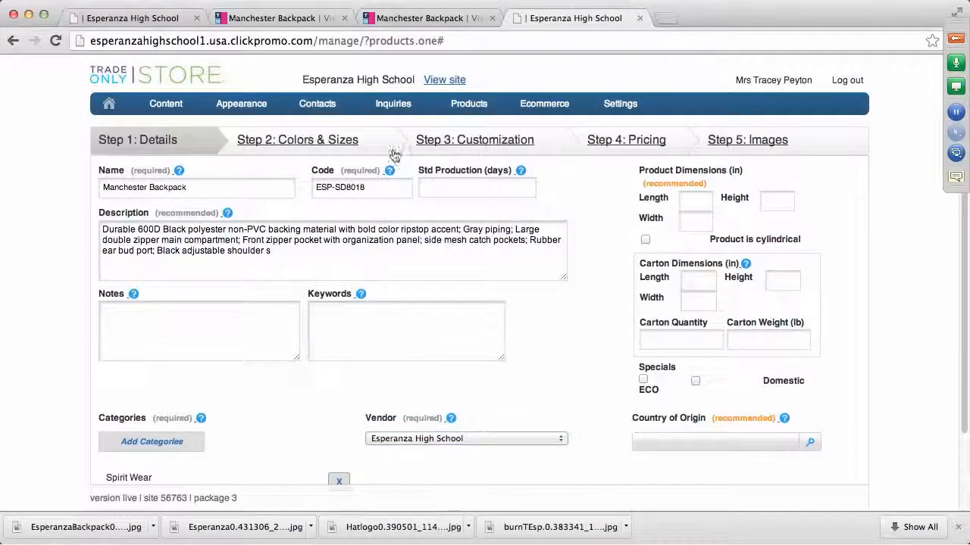
In Colors & Sizes, add a colour option with Grey as the main colour
click(345, 143)
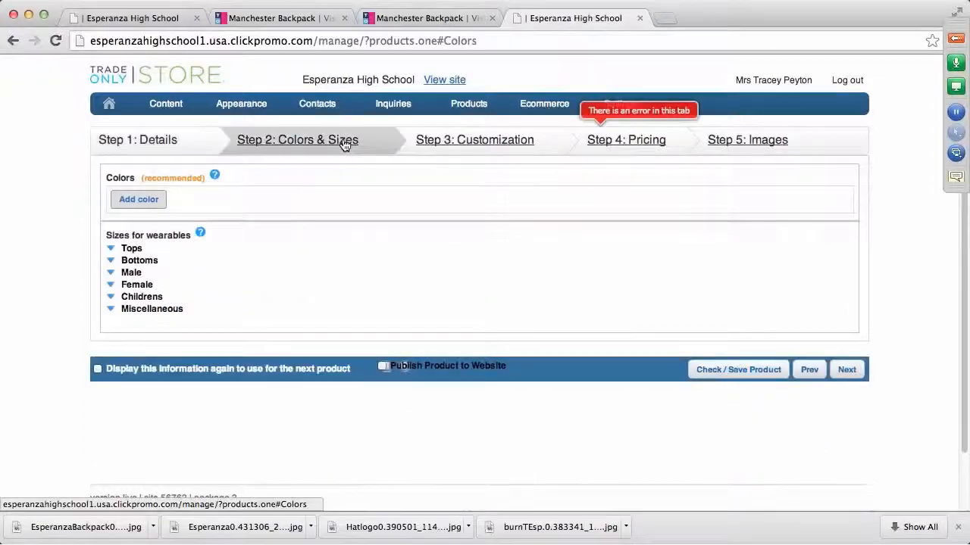
click(150, 201)
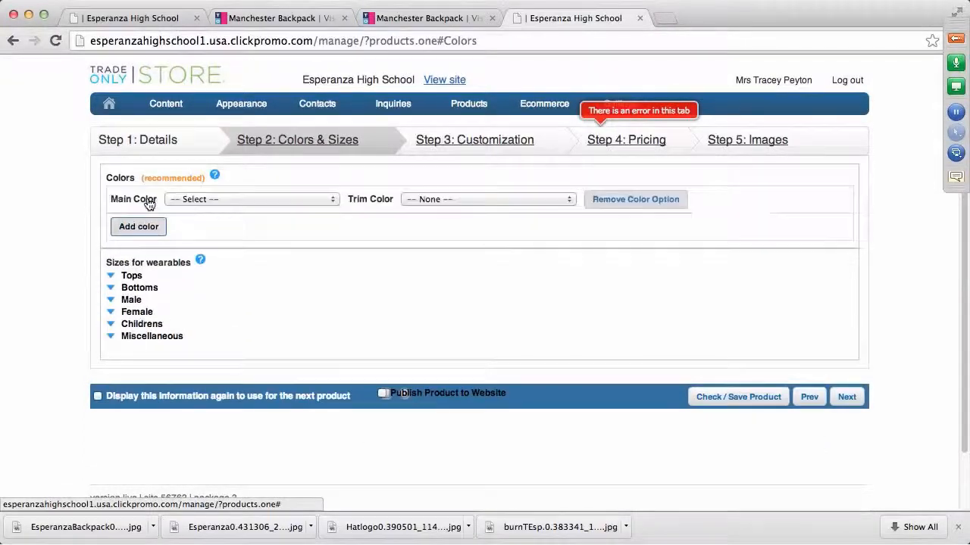
click(330, 199)
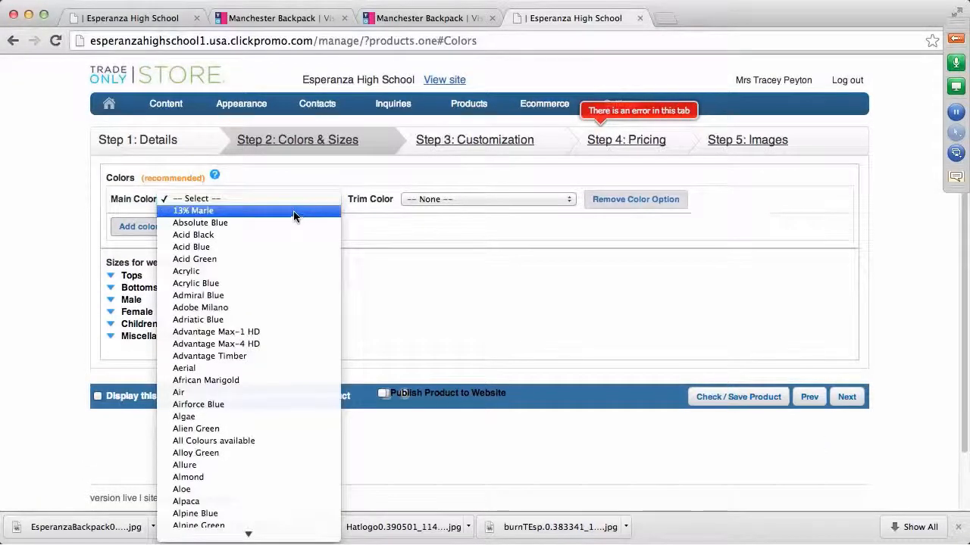
text(gr)
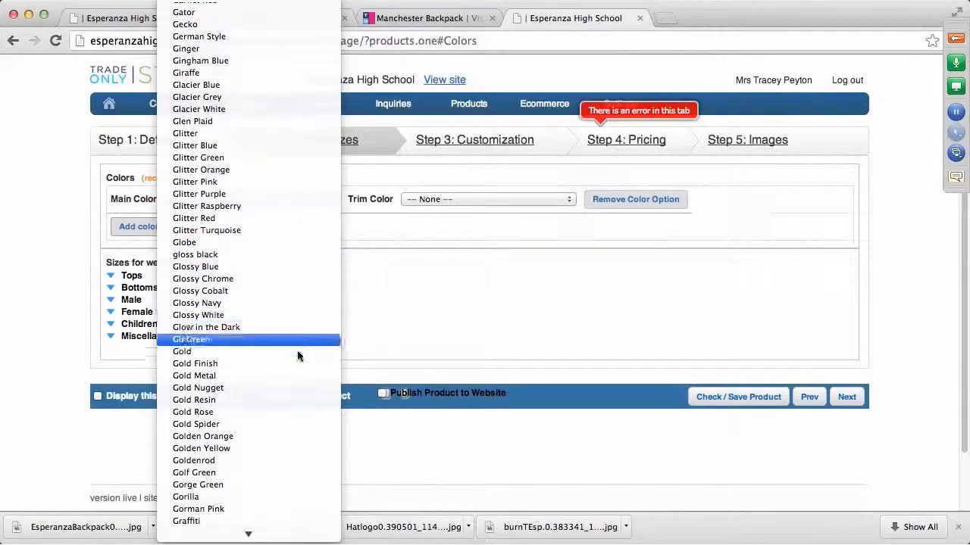
scroll(297, 350, down, 3)
scroll(269, 409, down, 6)
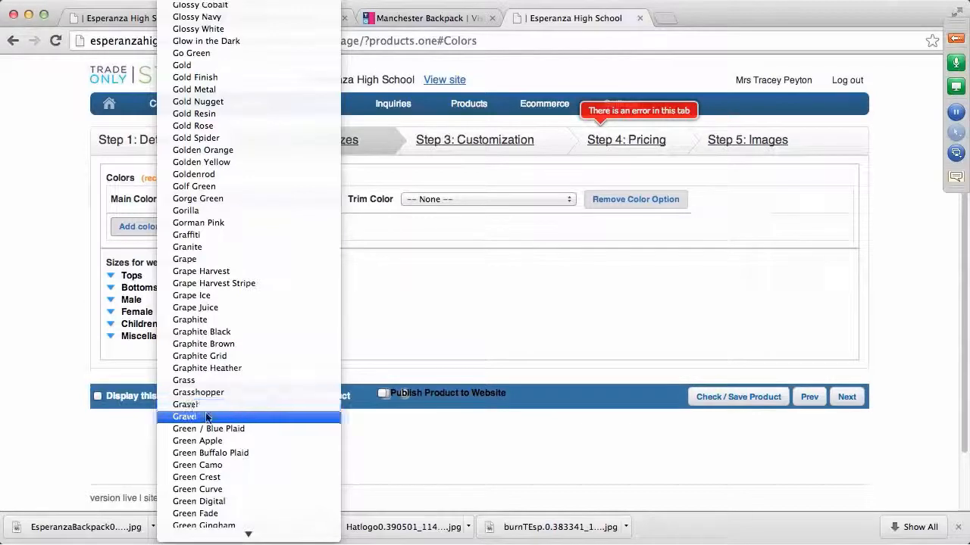
scroll(214, 443, down, 7)
scroll(215, 443, down, 2)
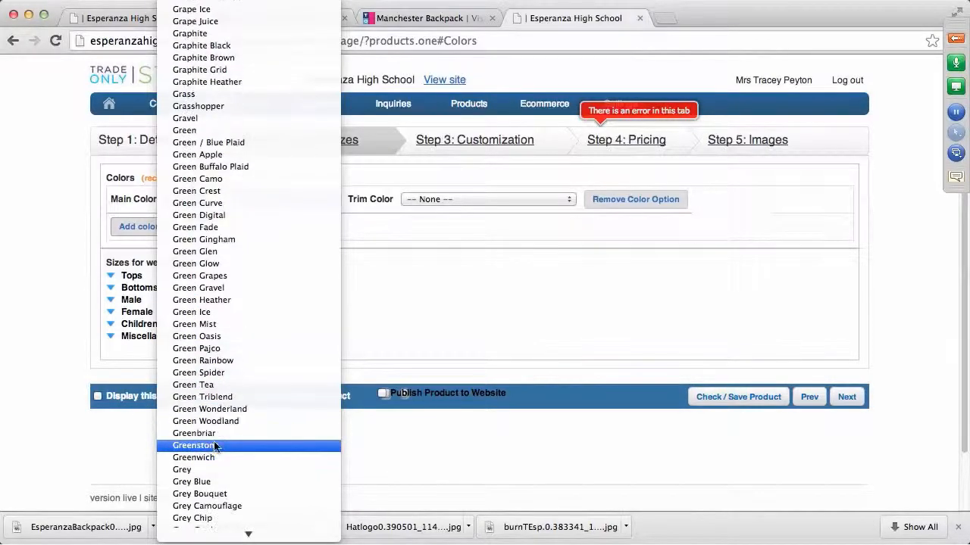
click(205, 470)
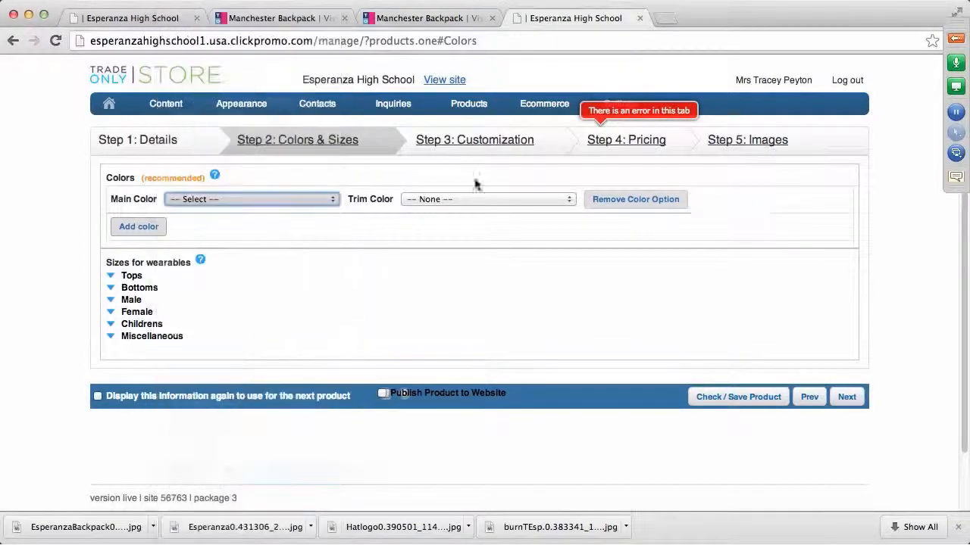
Set that colour option's trim colour to Black
click(569, 200)
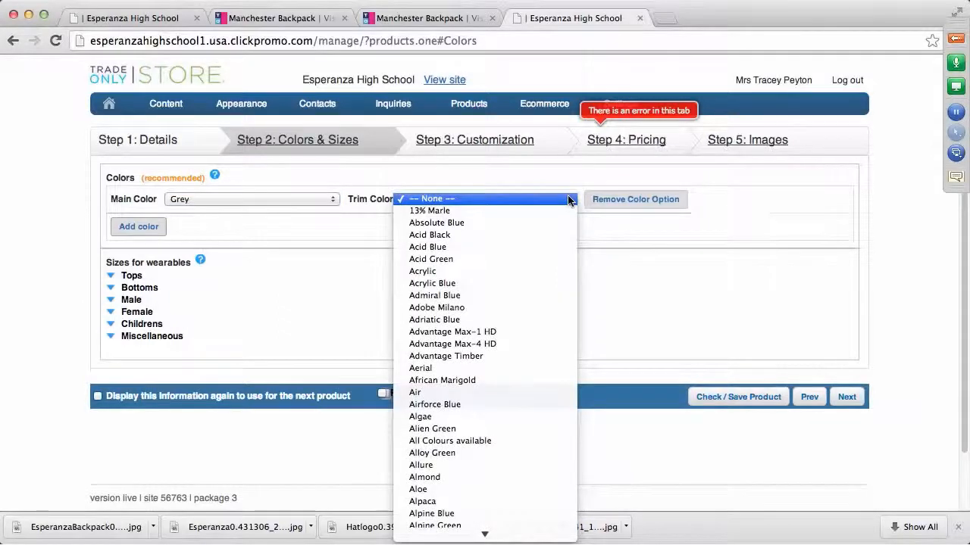
text(lac)
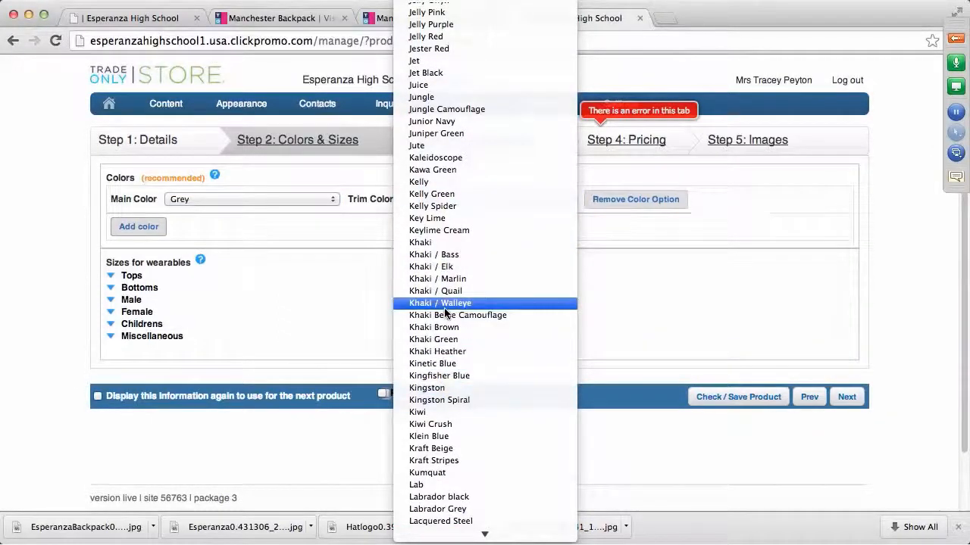
text(b)
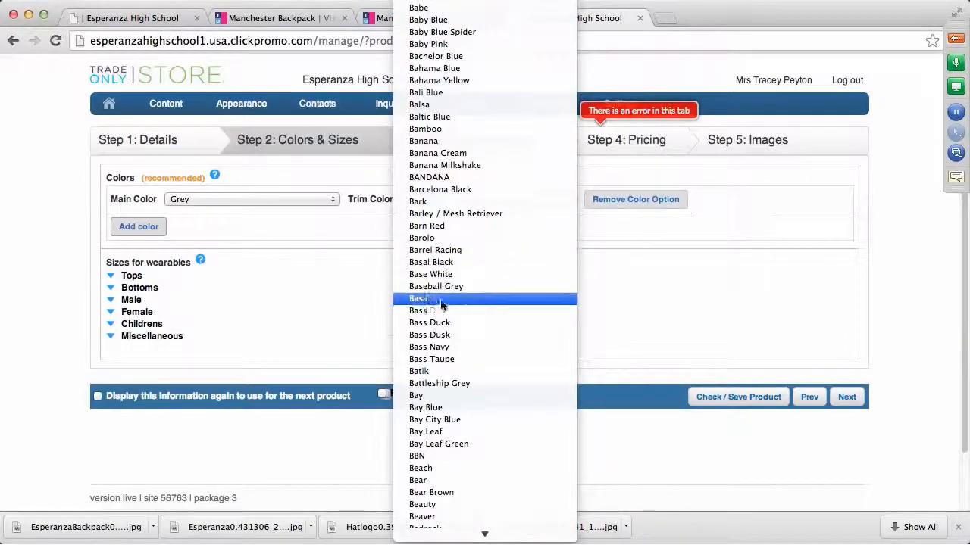
scroll(450, 316, down, 3)
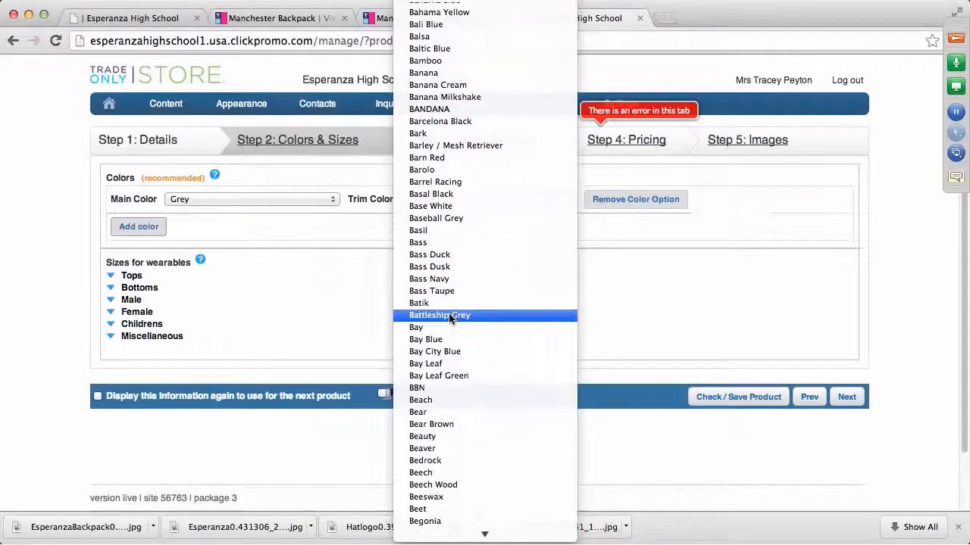
scroll(450, 316, down, 15)
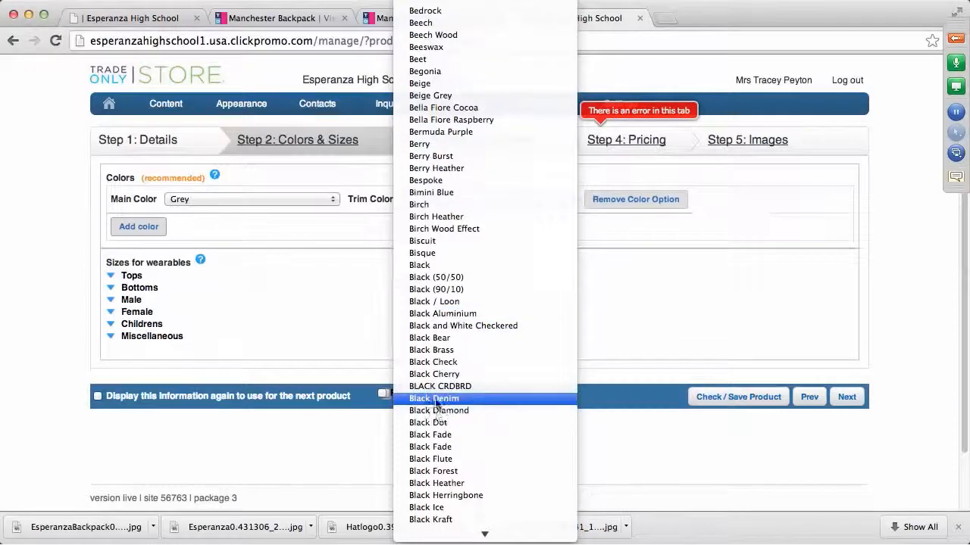
click(419, 266)
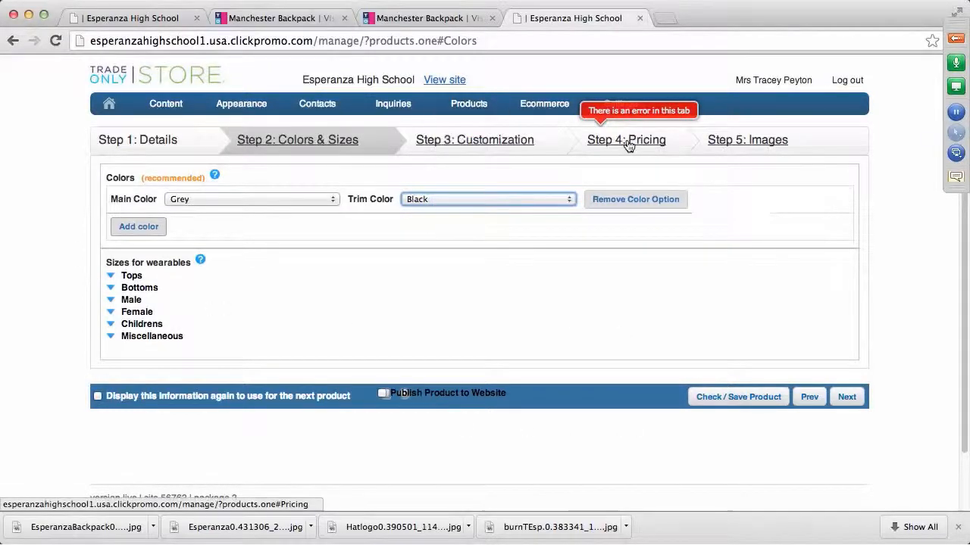
click(532, 144)
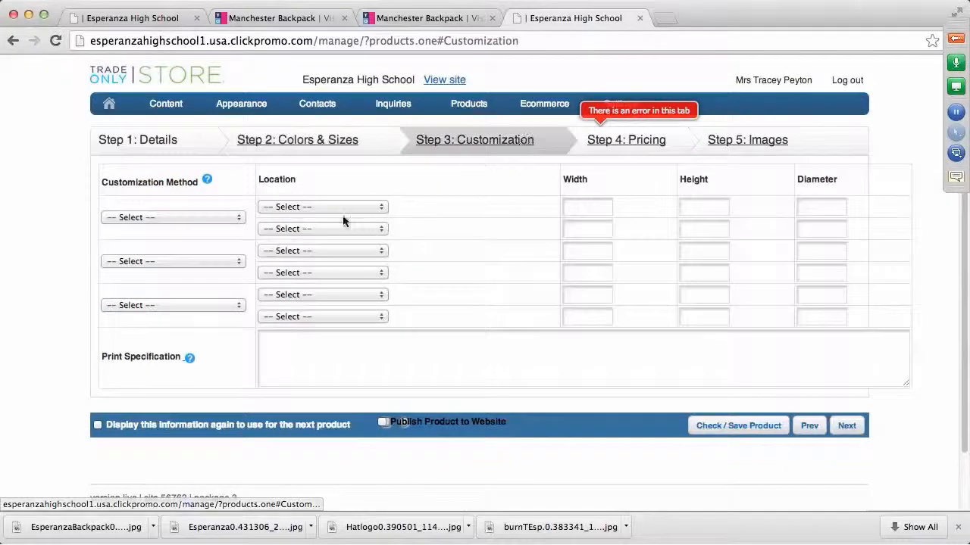
Choose Embroidery as the first customization method, located at 1 Position
click(234, 218)
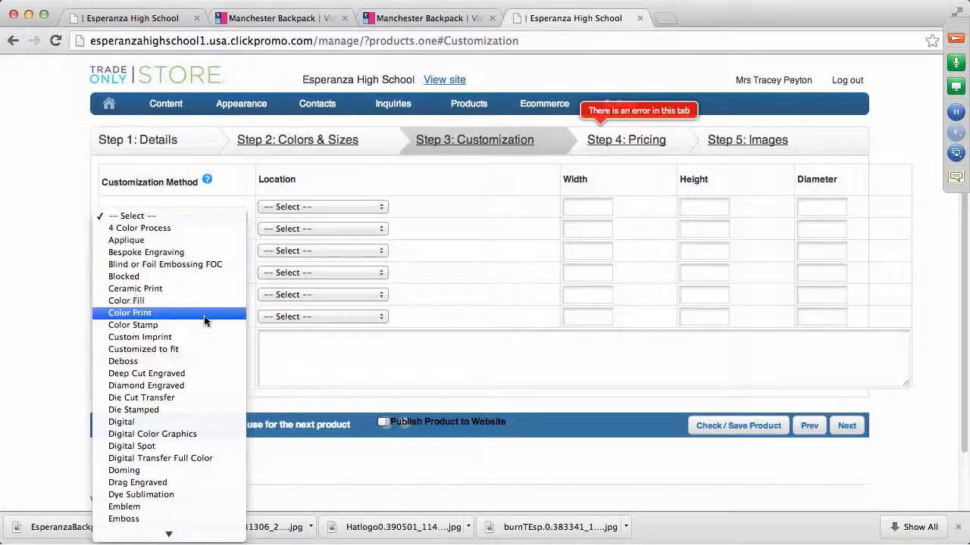
key(e)
mouse_move(163, 533)
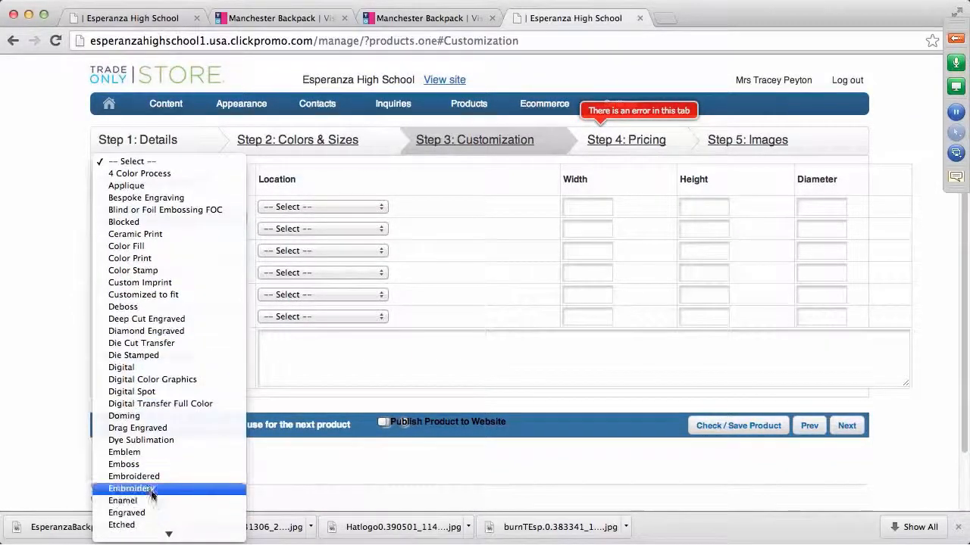
click(151, 489)
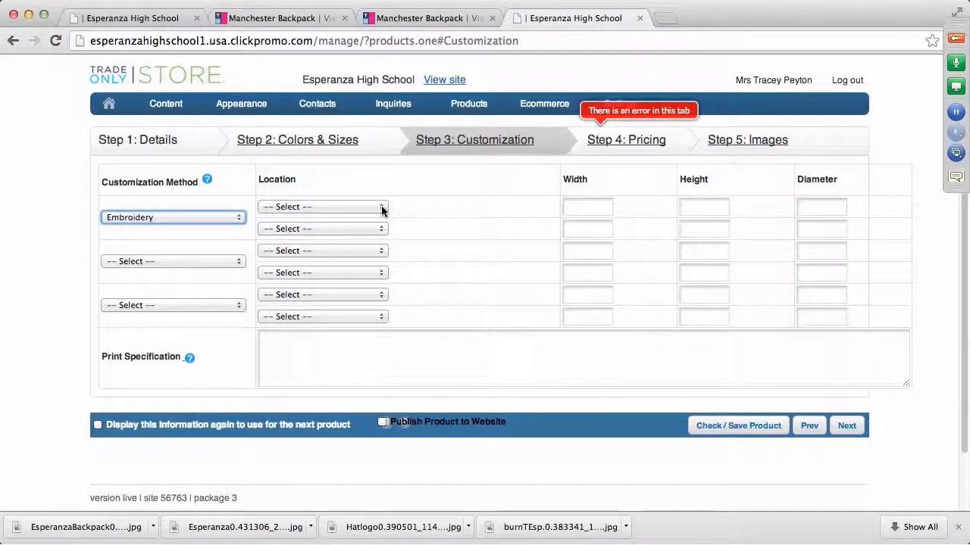
click(381, 206)
click(385, 218)
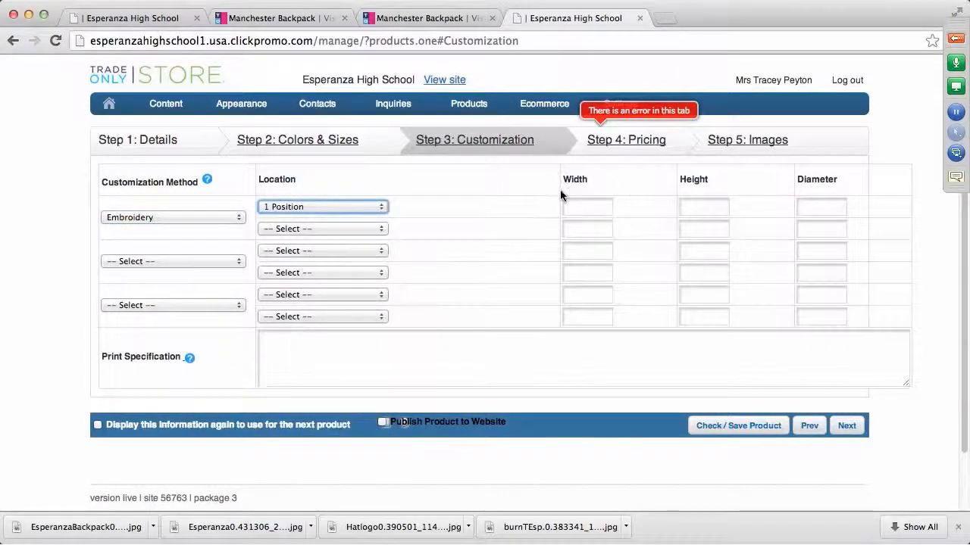
click(652, 143)
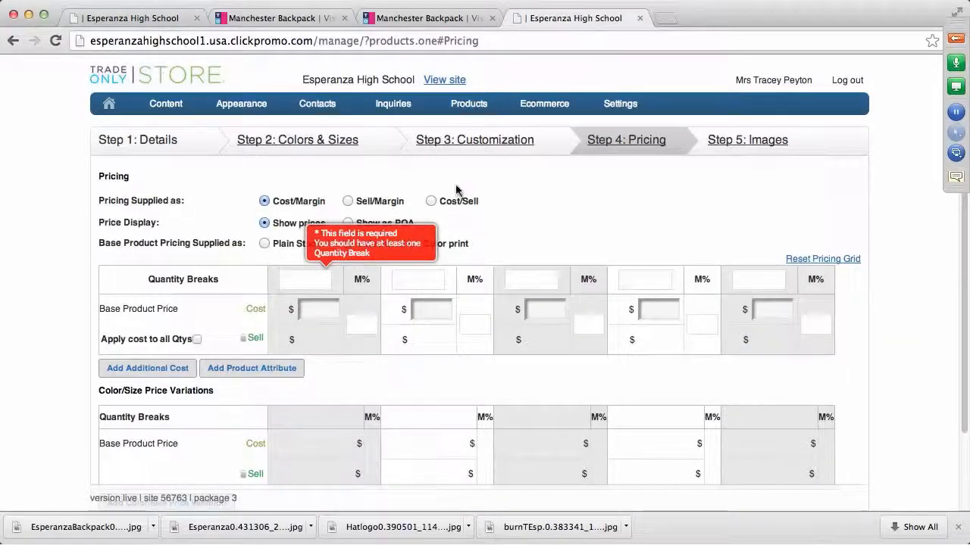
Choose Cost/Sell pricing for Plain Stock with a first quantity break of 1
click(431, 202)
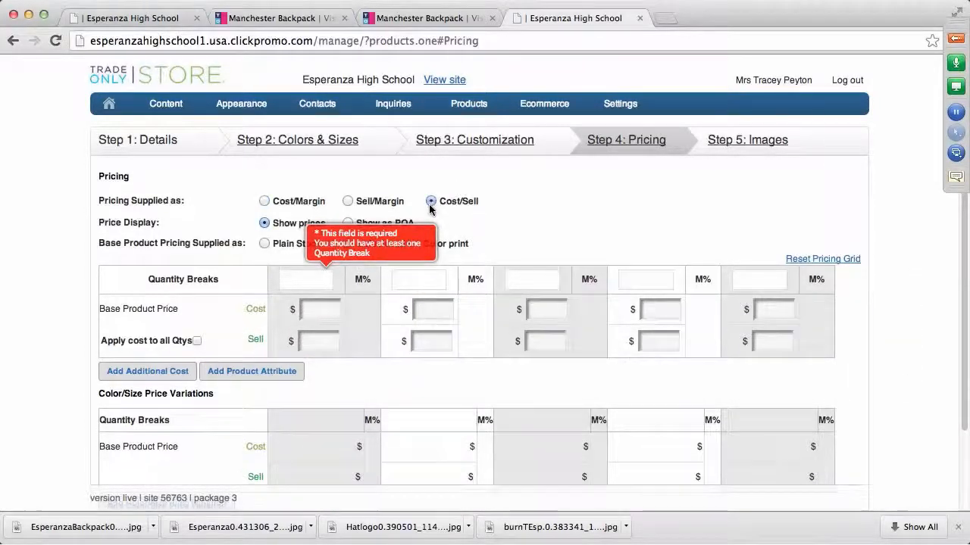
click(263, 243)
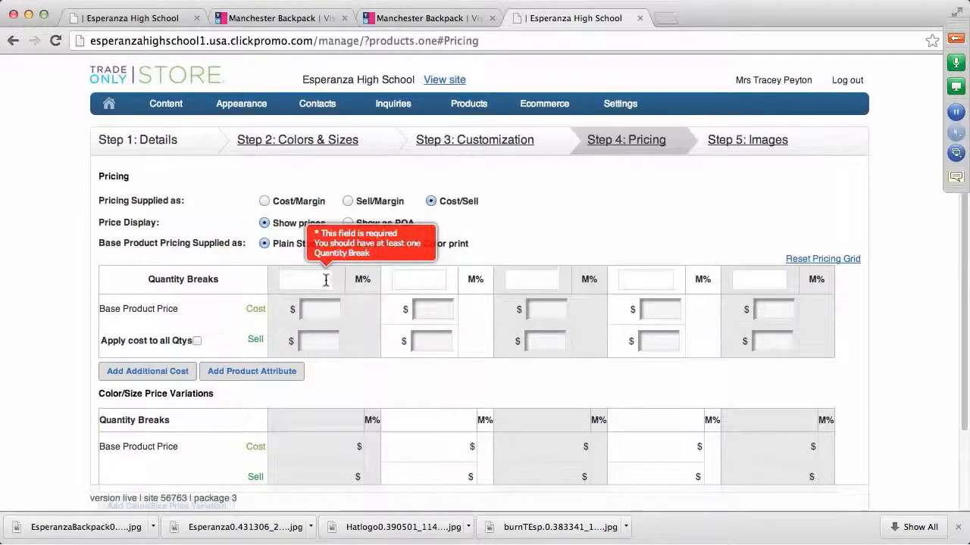
click(326, 280)
text(10)
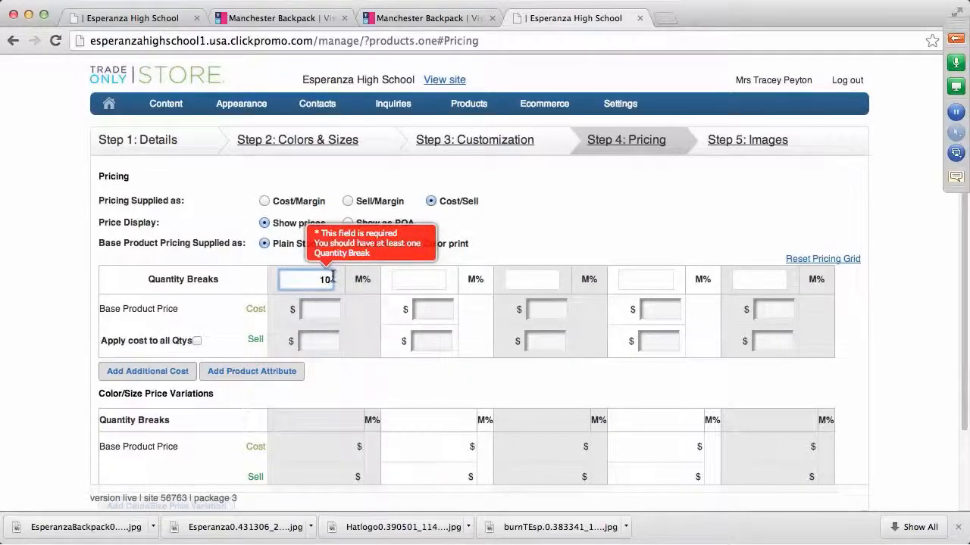
key(BackSpace)
Enter $5.99 cost and $20.00 sell for quantity 1, giving a 70.05 margin
click(316, 308)
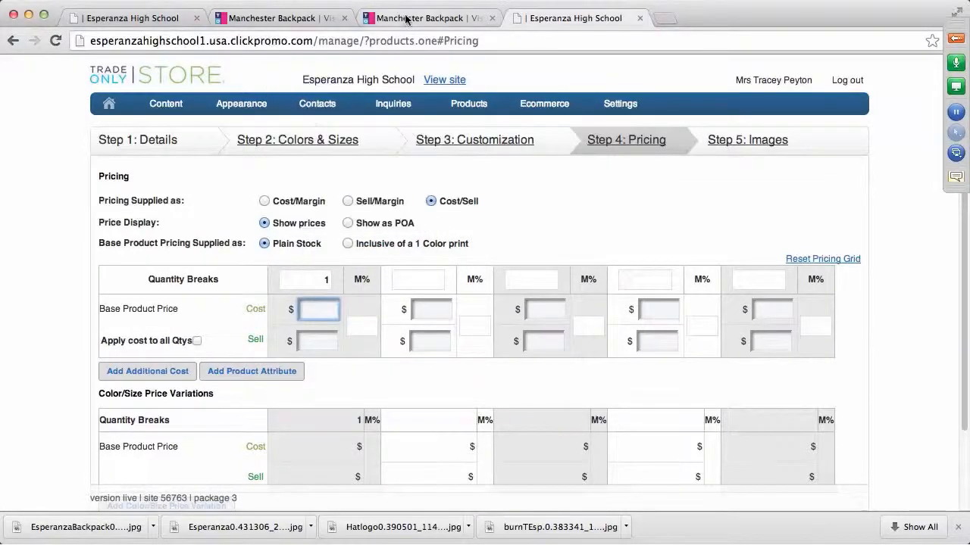
click(334, 22)
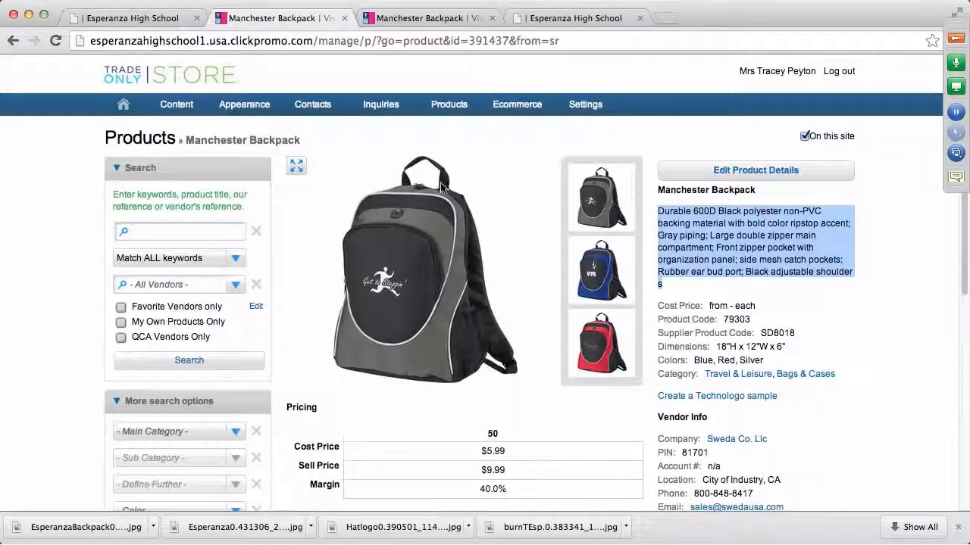
click(596, 21)
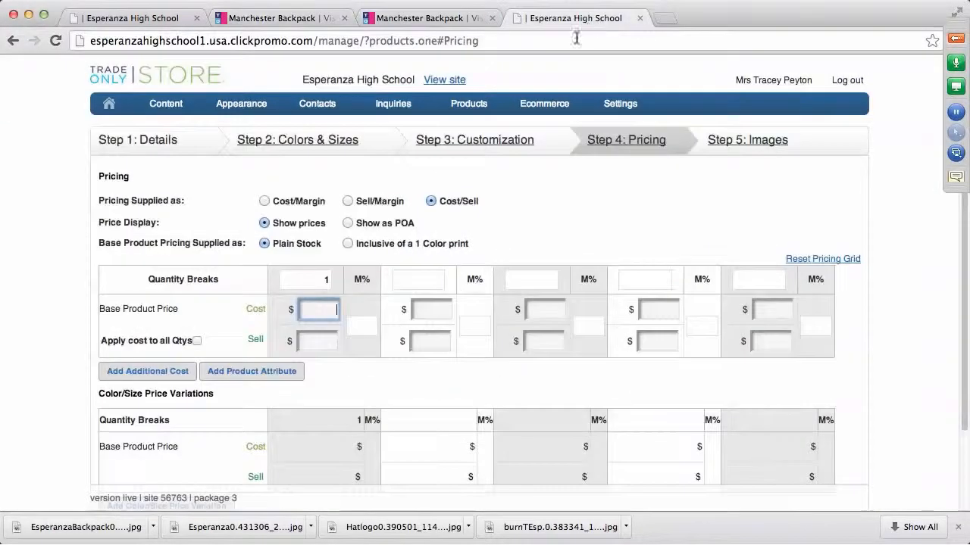
text(5.99)
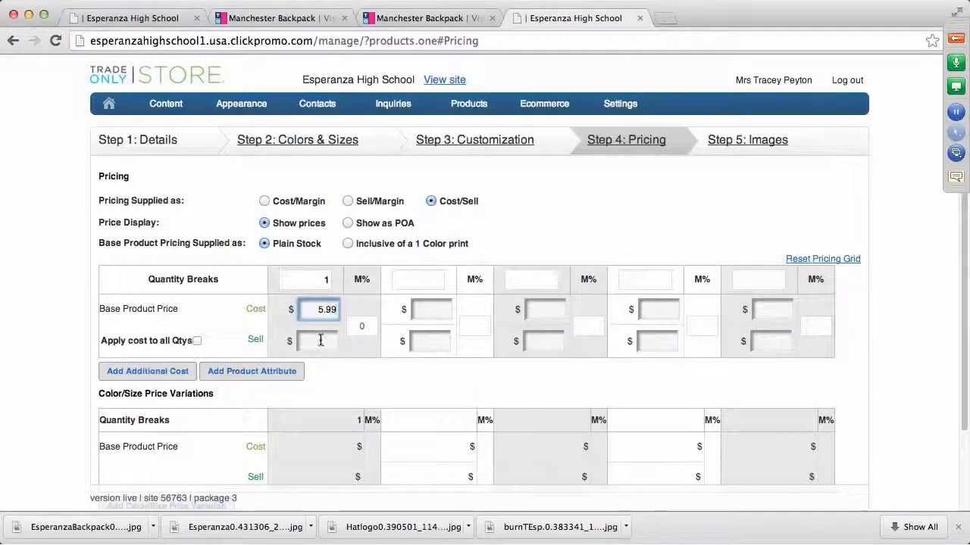
click(318, 340)
text(20)
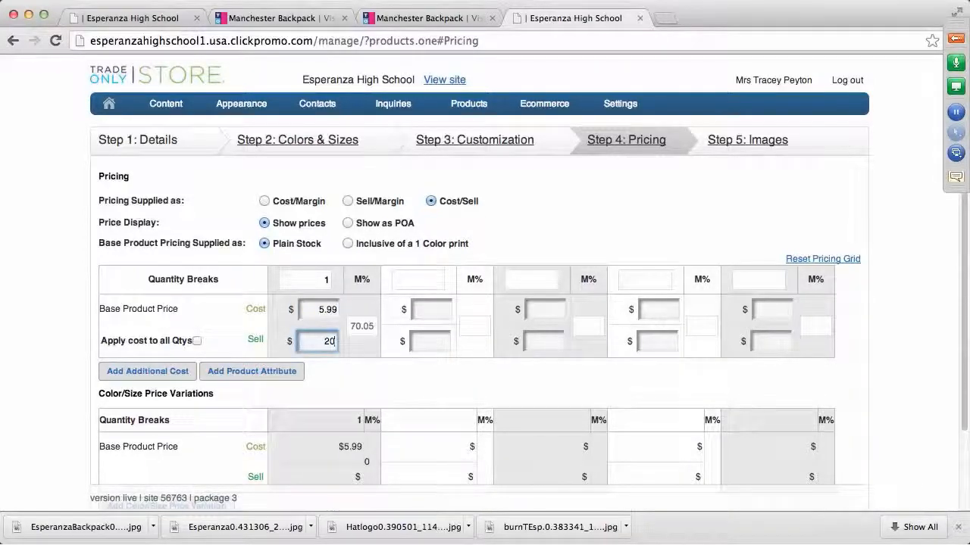
text(.)
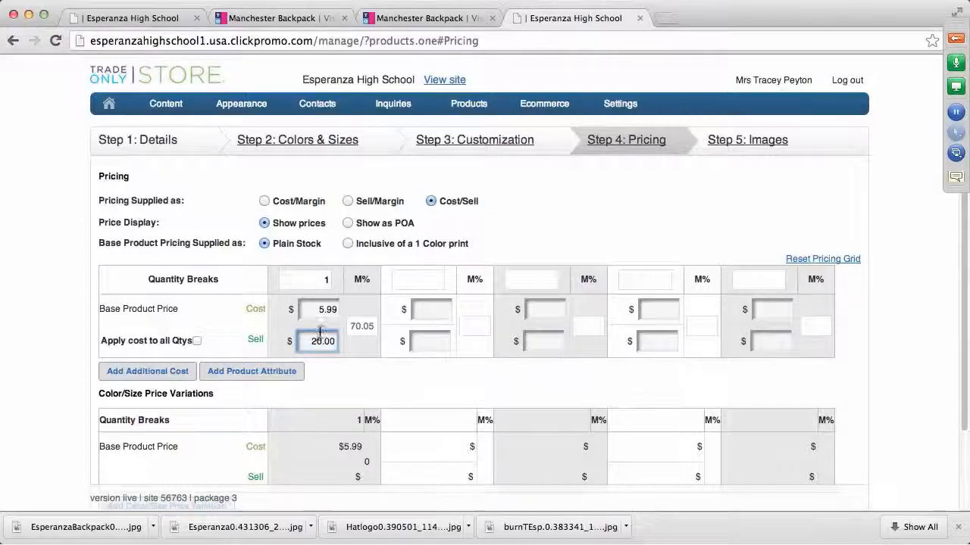
click(561, 228)
scroll(314, 466, down, 3)
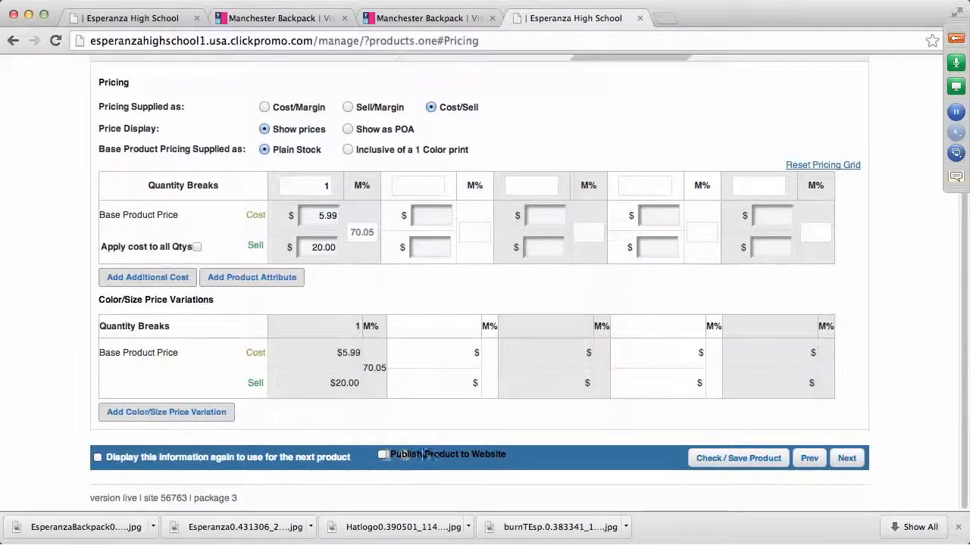
scroll(678, 131, up, 3)
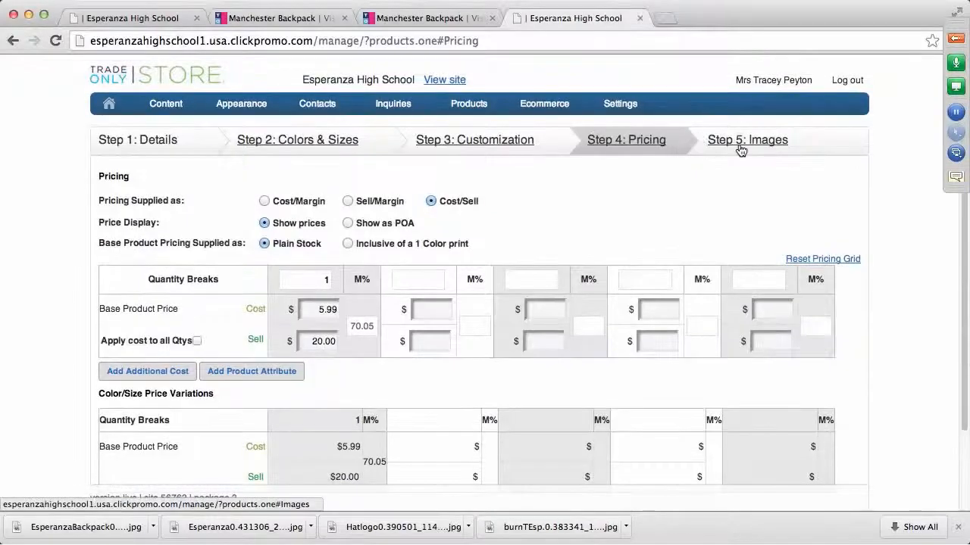
Upload the Esperanza backpack JPG from the Desktop as the product's image
click(738, 141)
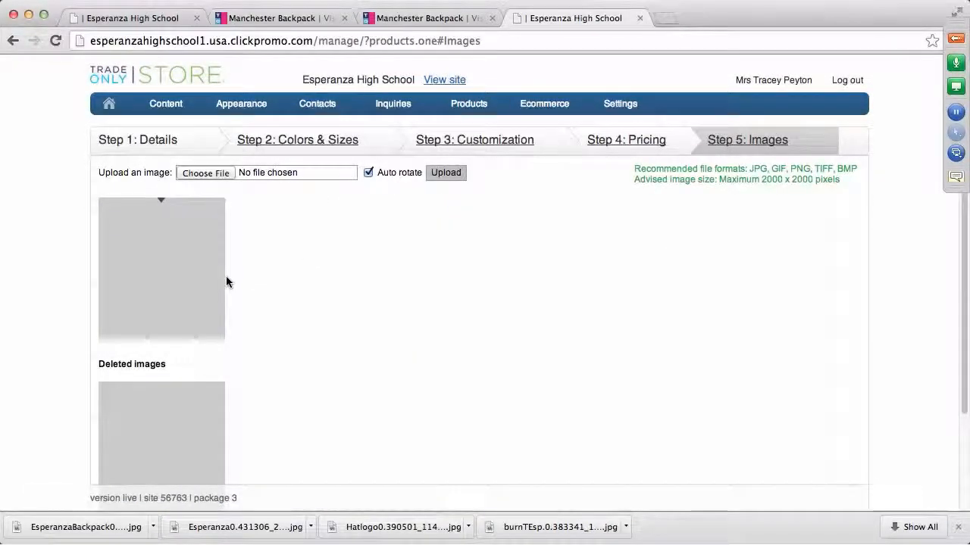
click(216, 173)
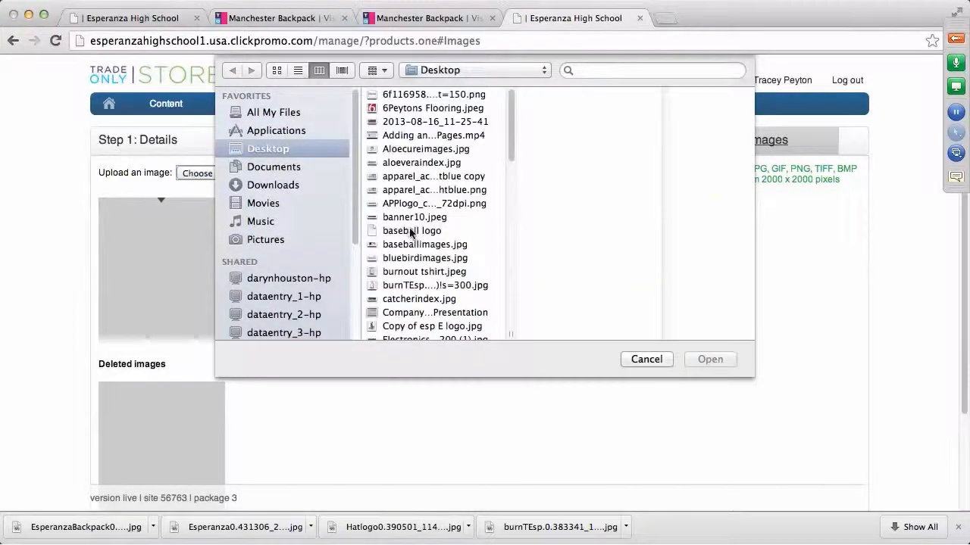
scroll(410, 233, down, 3)
scroll(426, 290, down, 2)
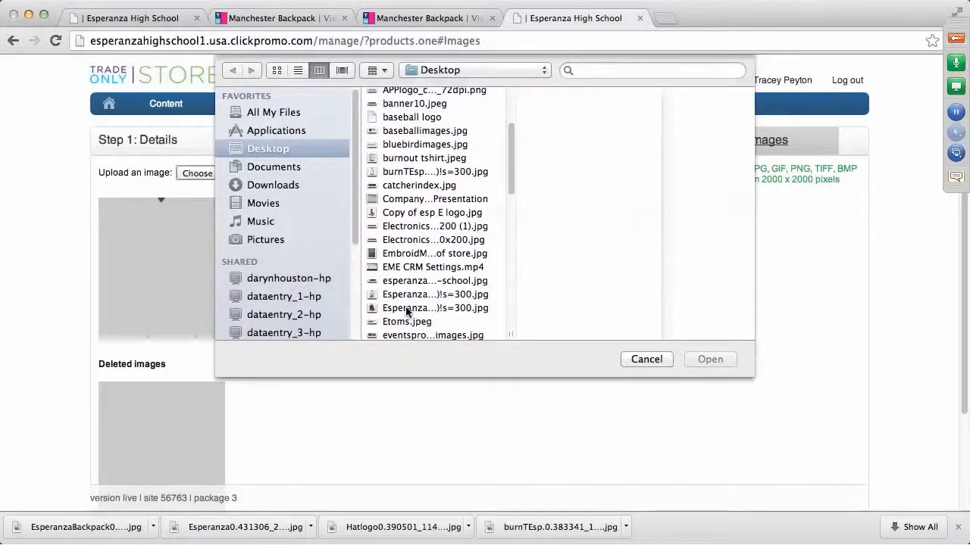
click(407, 308)
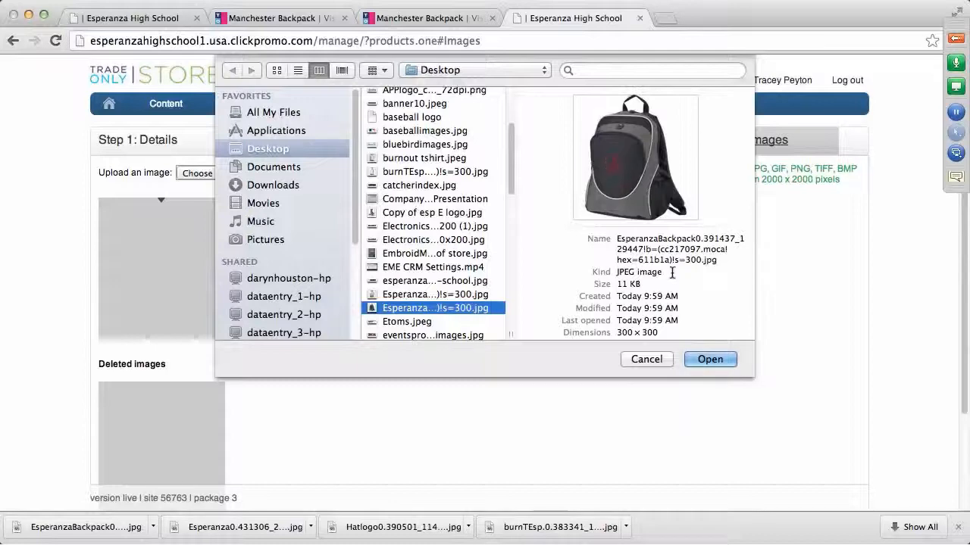
click(711, 361)
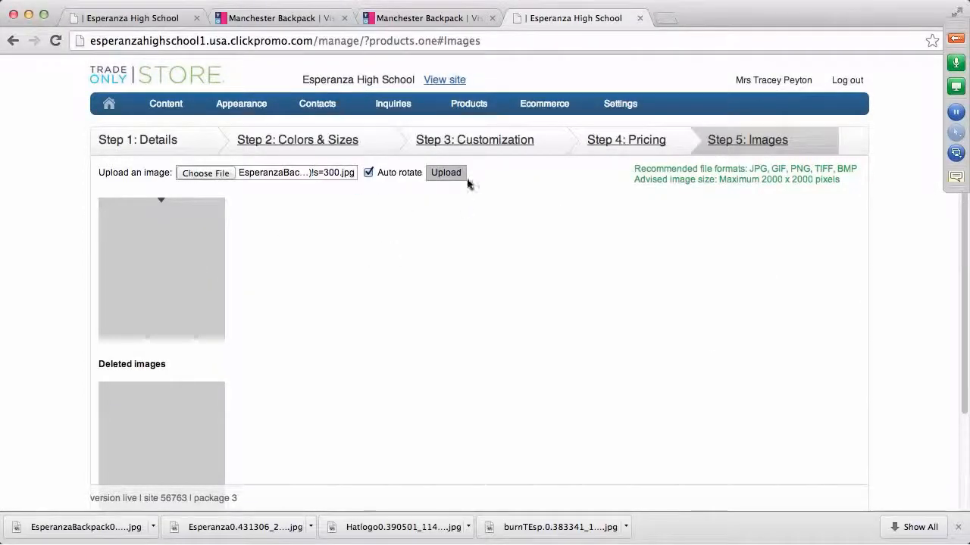
click(453, 175)
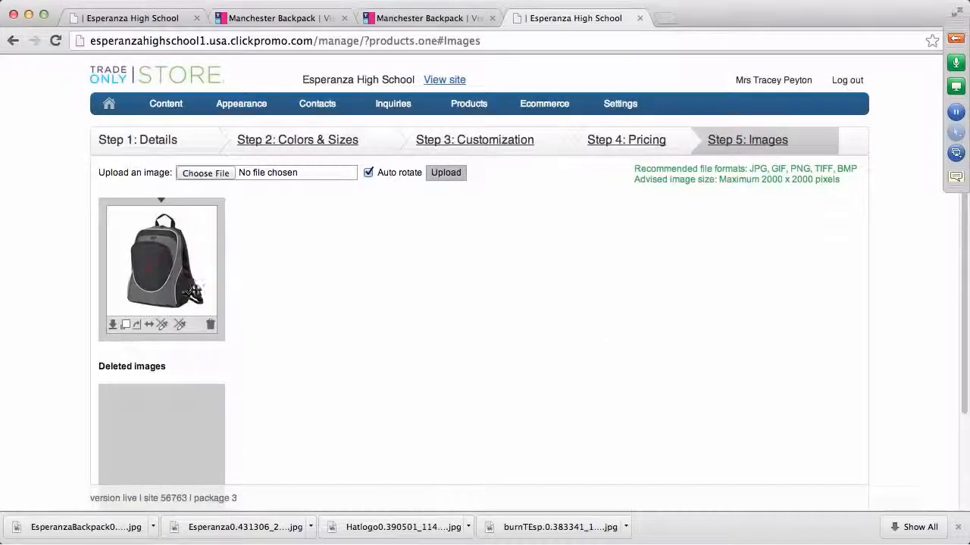
scroll(491, 321, down, 3)
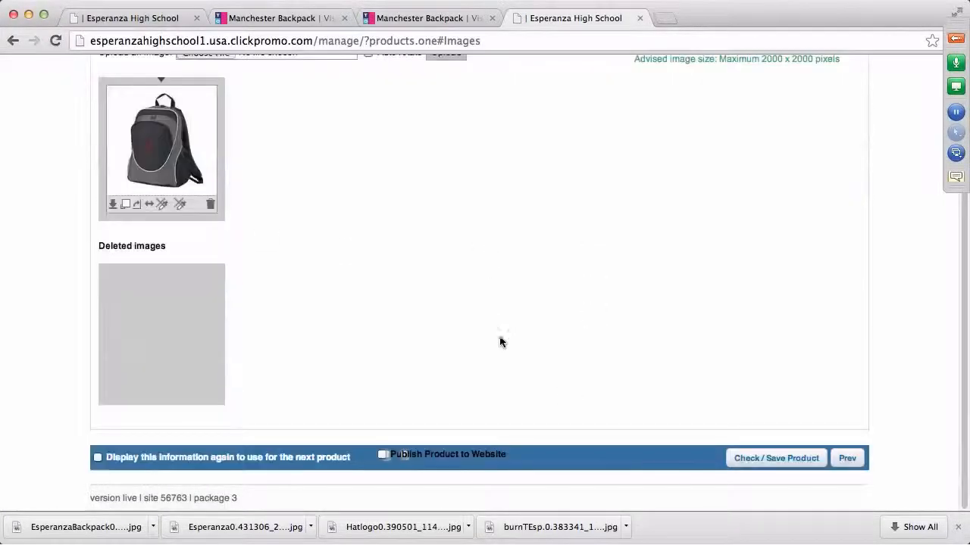
Tick Publish Product to Website and save the Manchester Backpack until it is confirmed saved and live
click(383, 456)
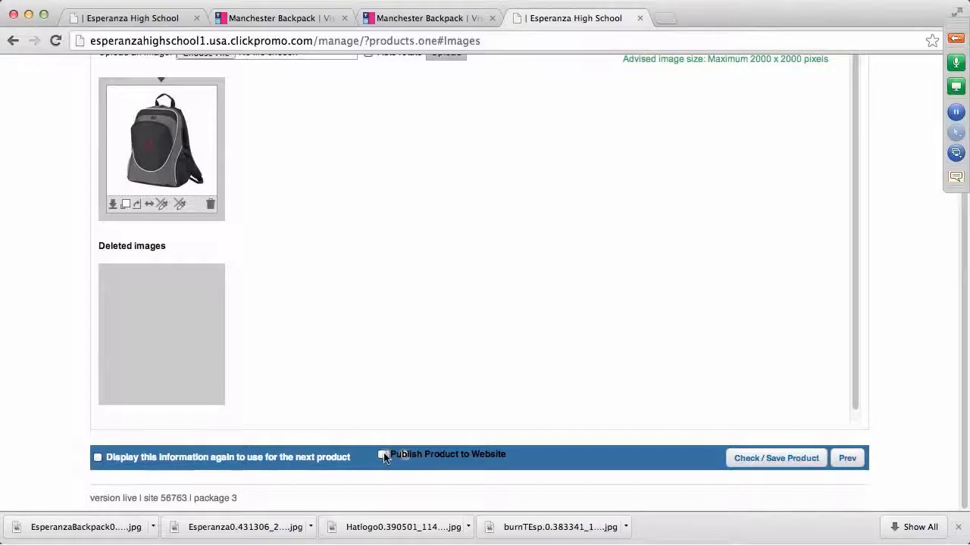
click(759, 460)
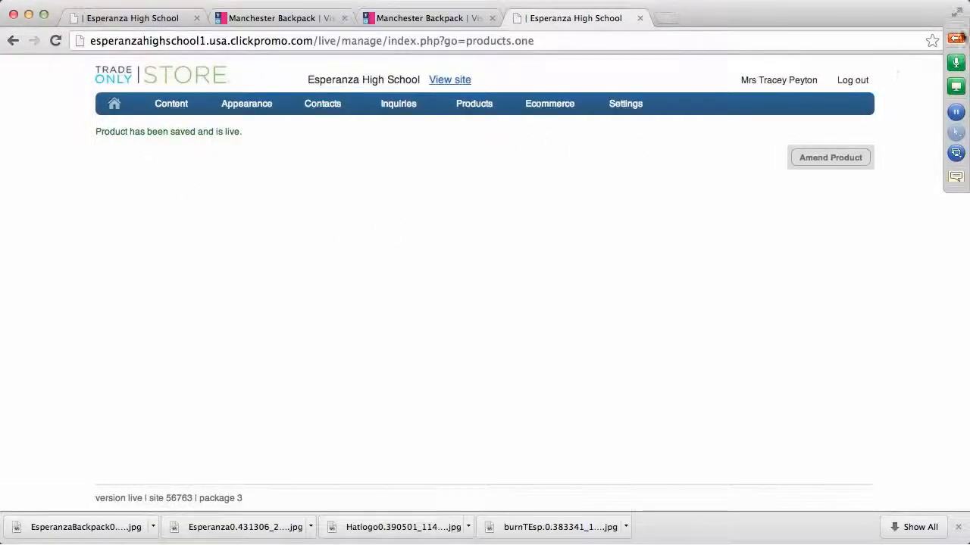
click(957, 38)
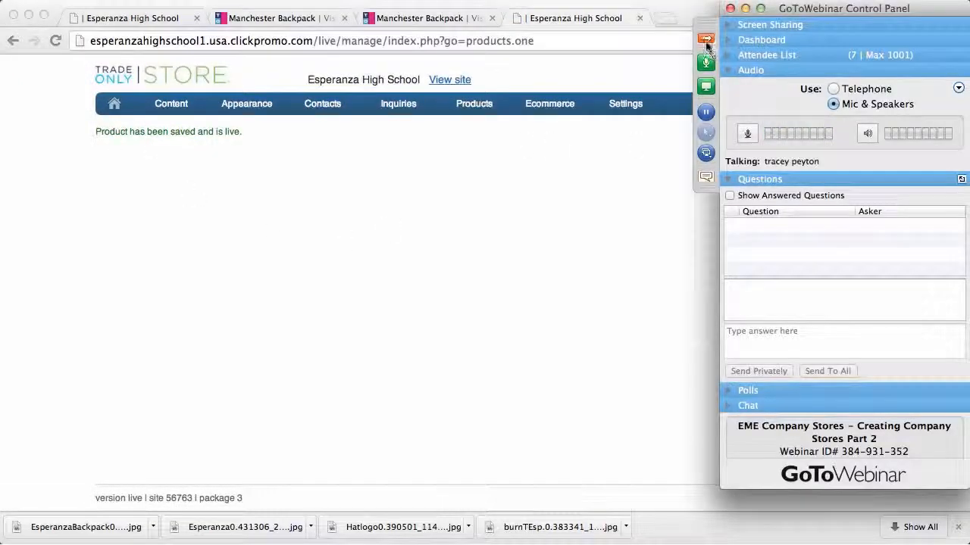
click(705, 40)
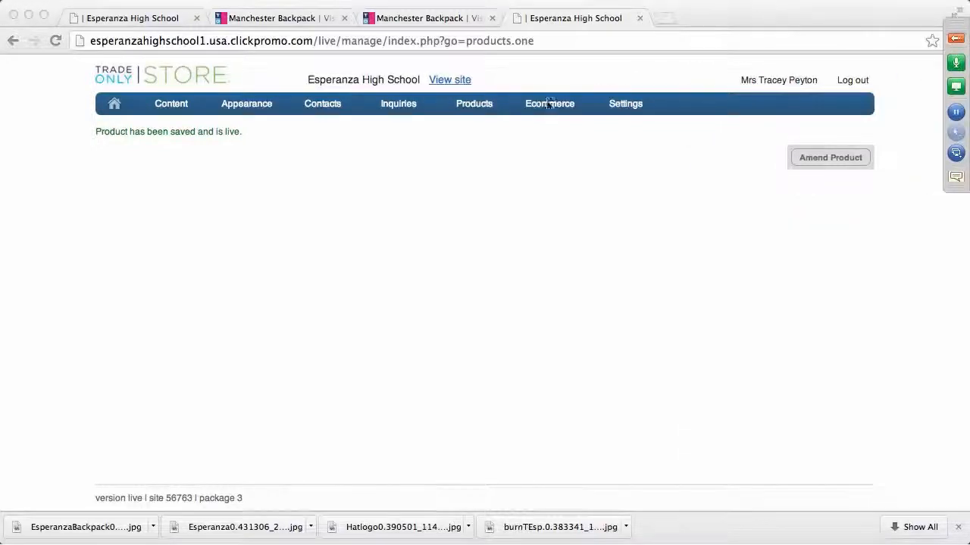
click(447, 81)
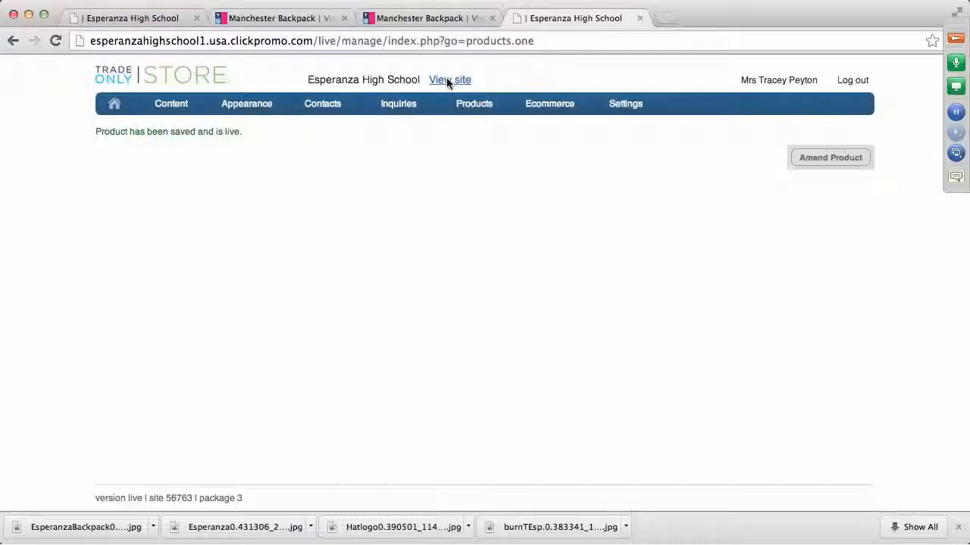
View the live storefront's Spirit Wear page listing the Manchester Backpack from $21.00
click(447, 81)
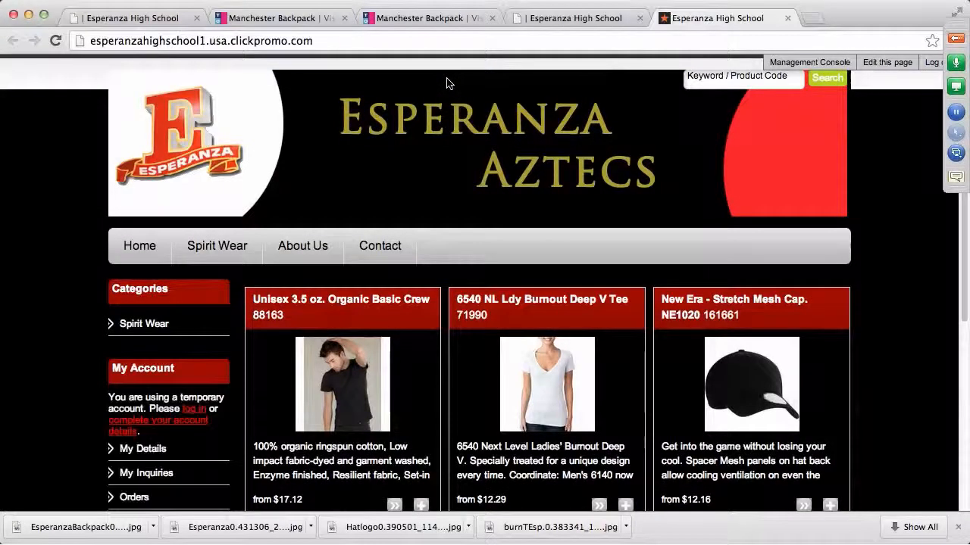
click(213, 251)
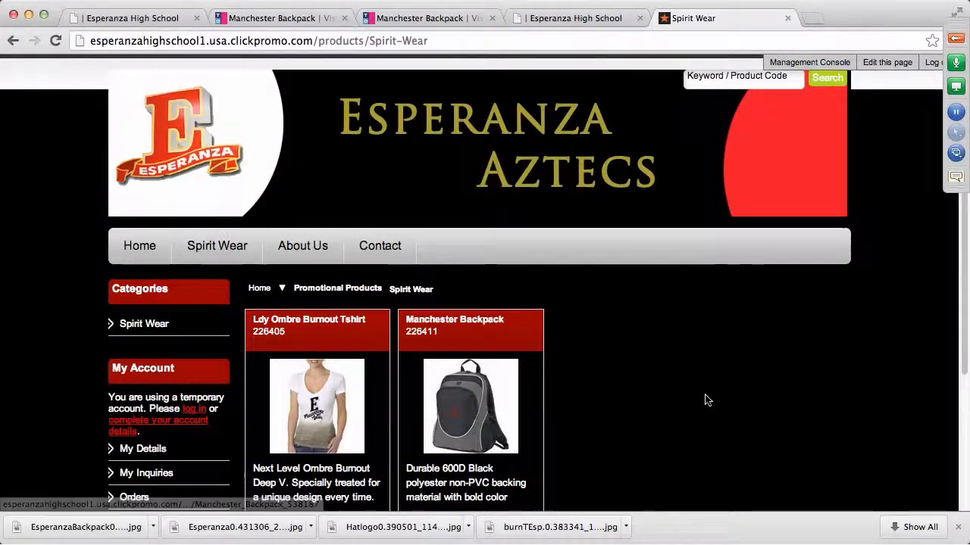
scroll(828, 293, down, 3)
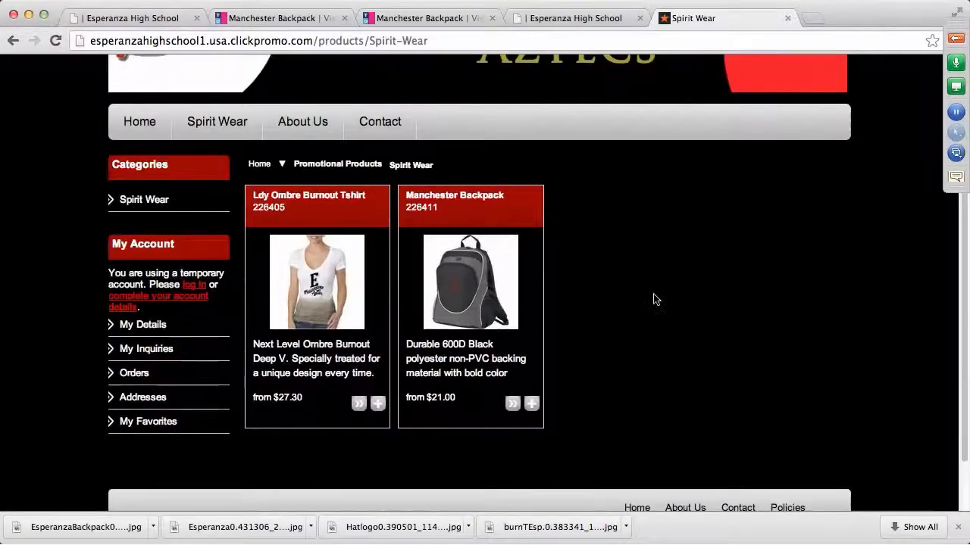
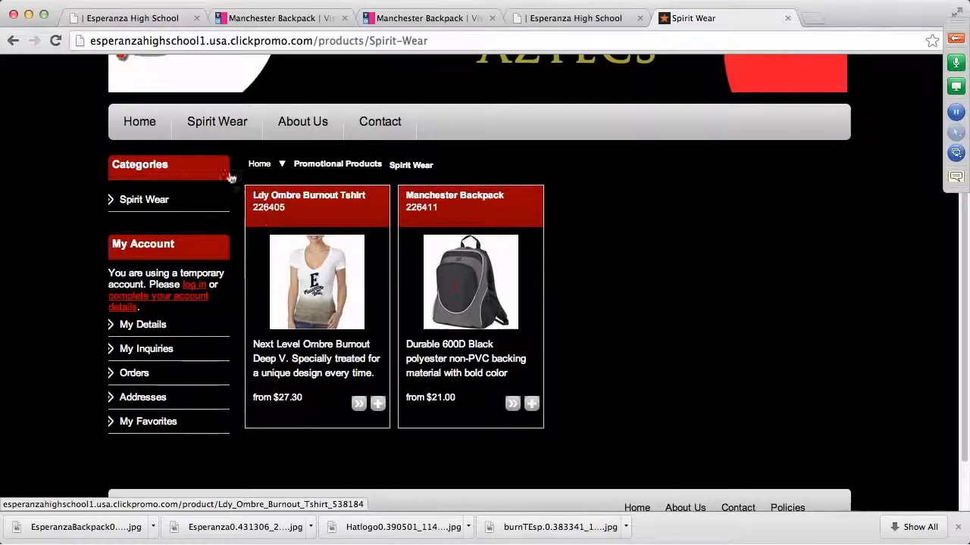
From the Management Console's Content > Pages list, open the Home page's contents and scroll to its modules
scroll(818, 326, up, 5)
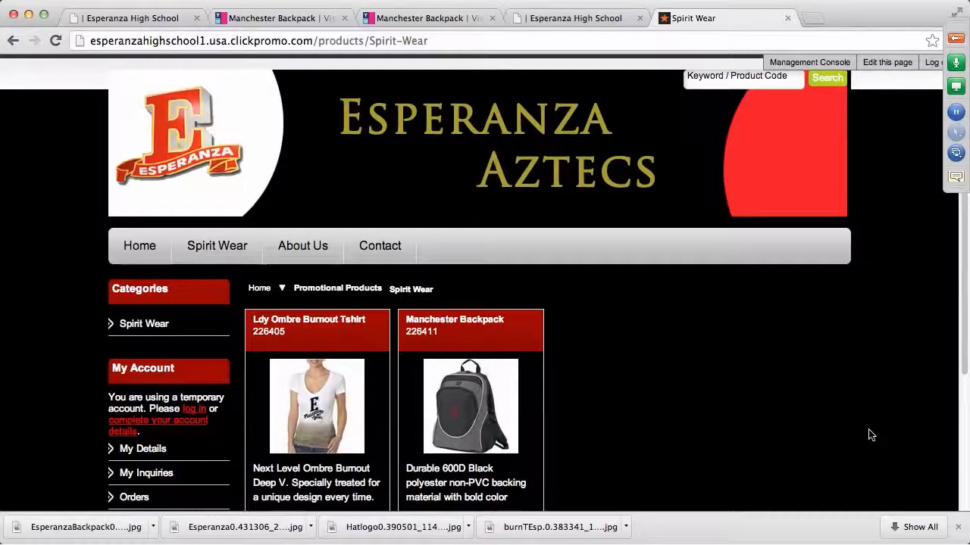
click(798, 63)
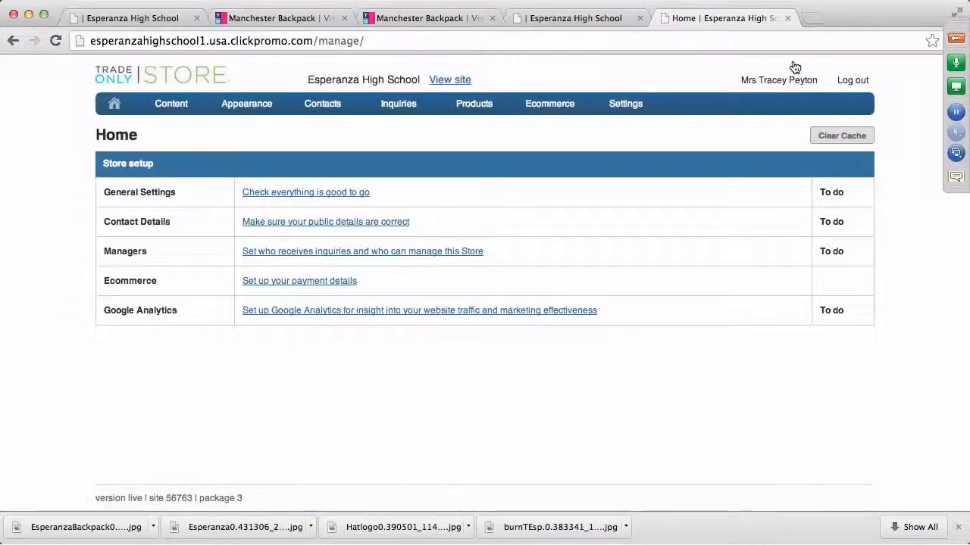
click(169, 108)
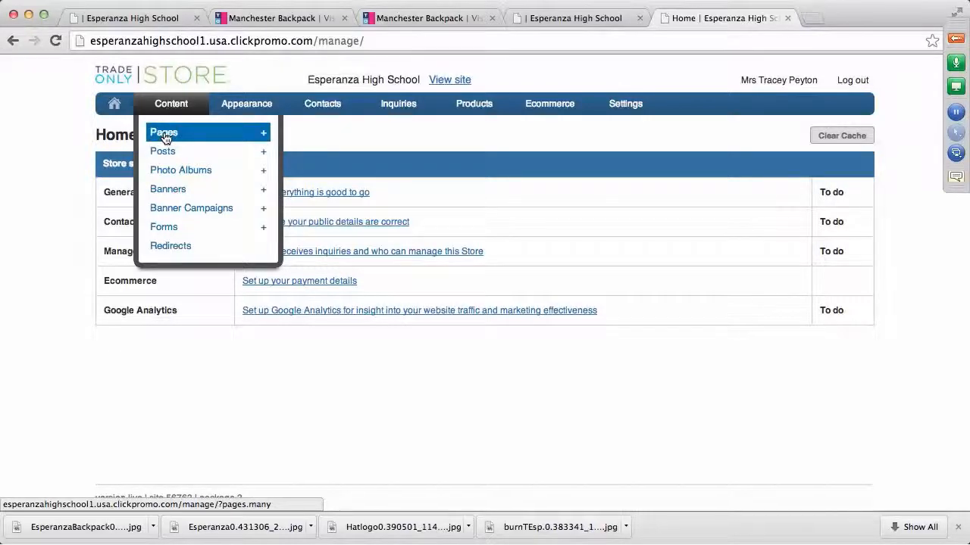
click(163, 133)
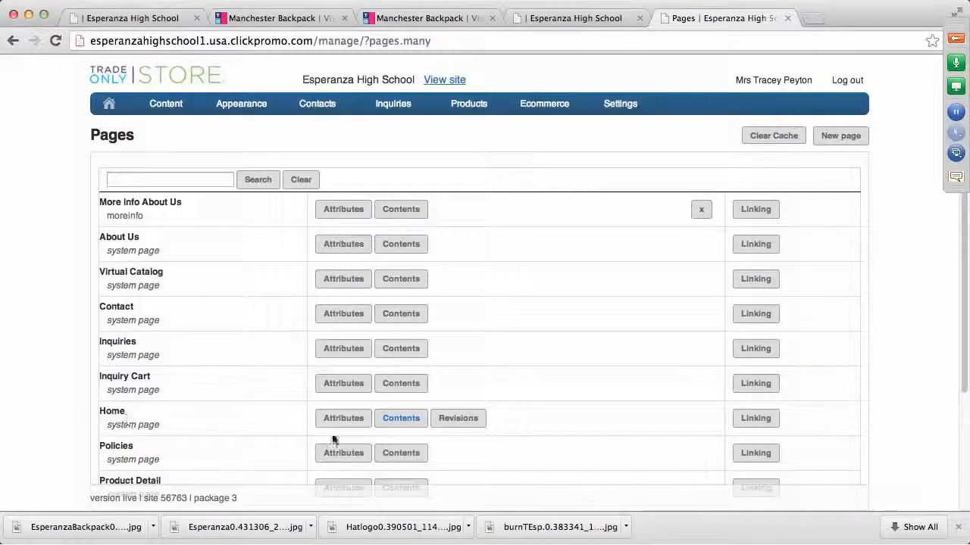
click(411, 426)
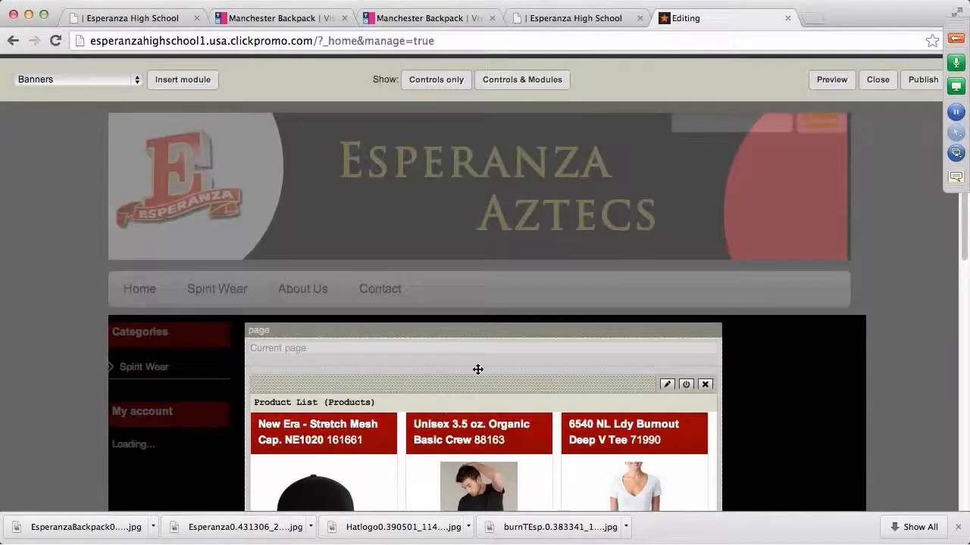
scroll(489, 359, down, 7)
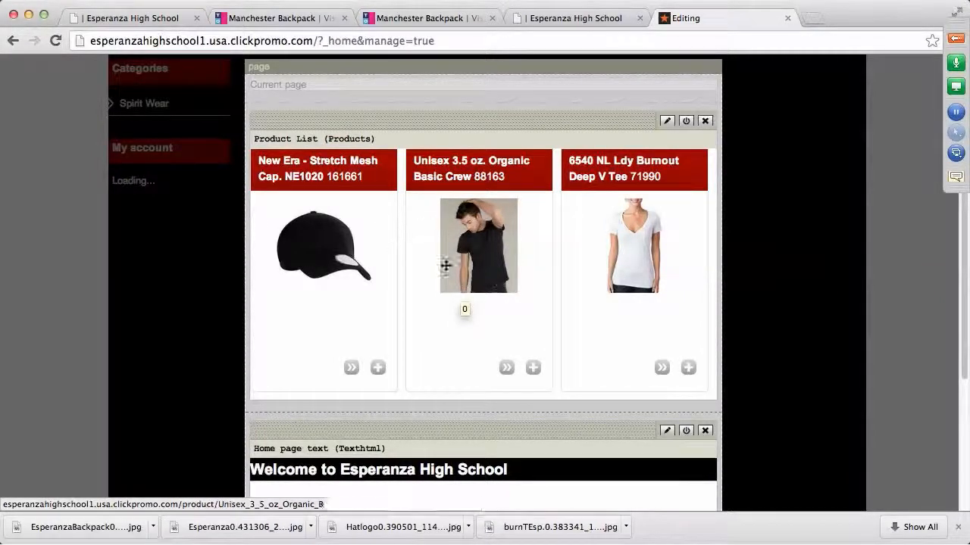
Replace the home product list's three products with product codes 226405 and 226411
click(667, 123)
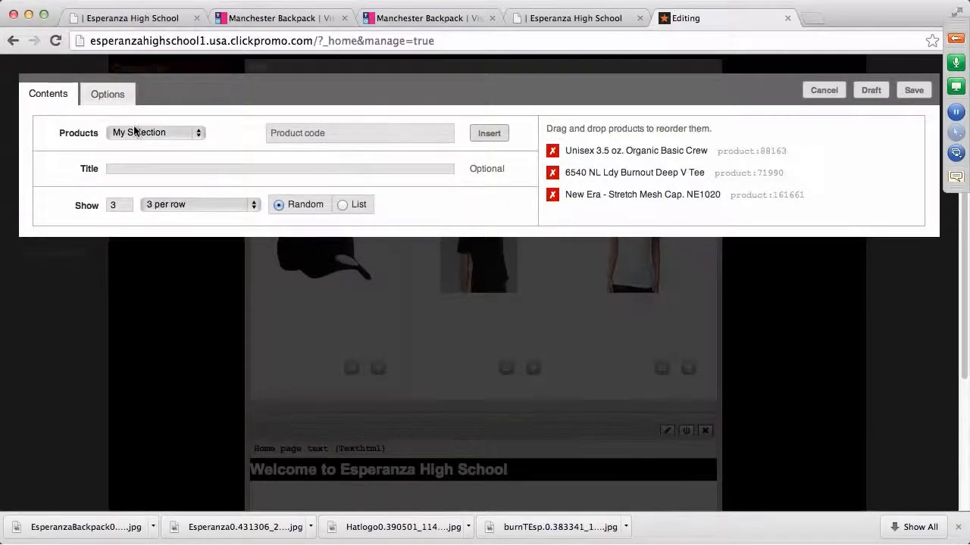
click(331, 133)
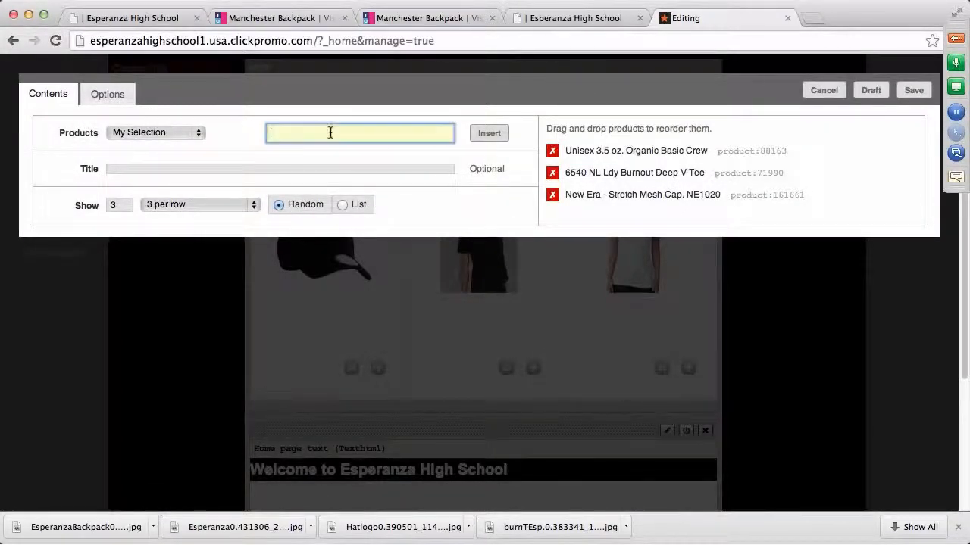
click(553, 154)
click(552, 156)
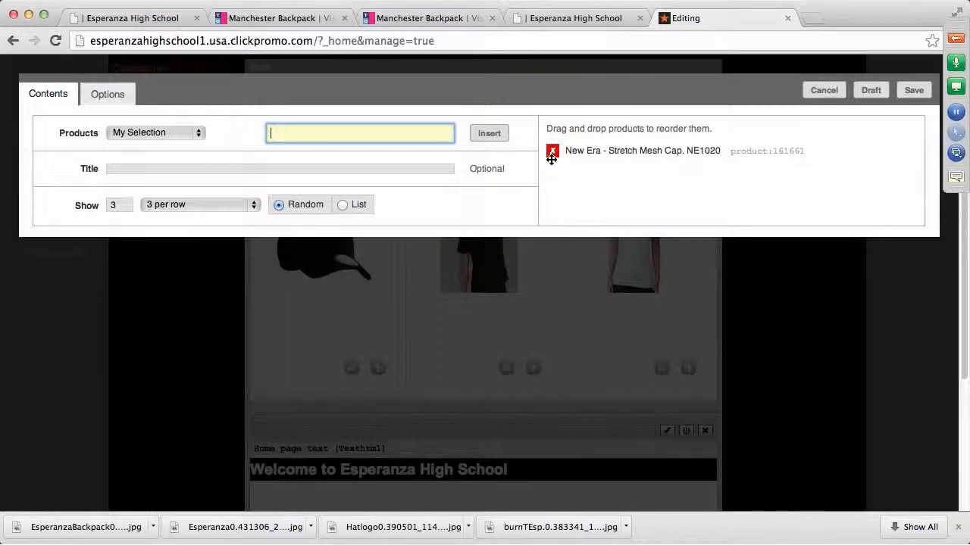
click(553, 155)
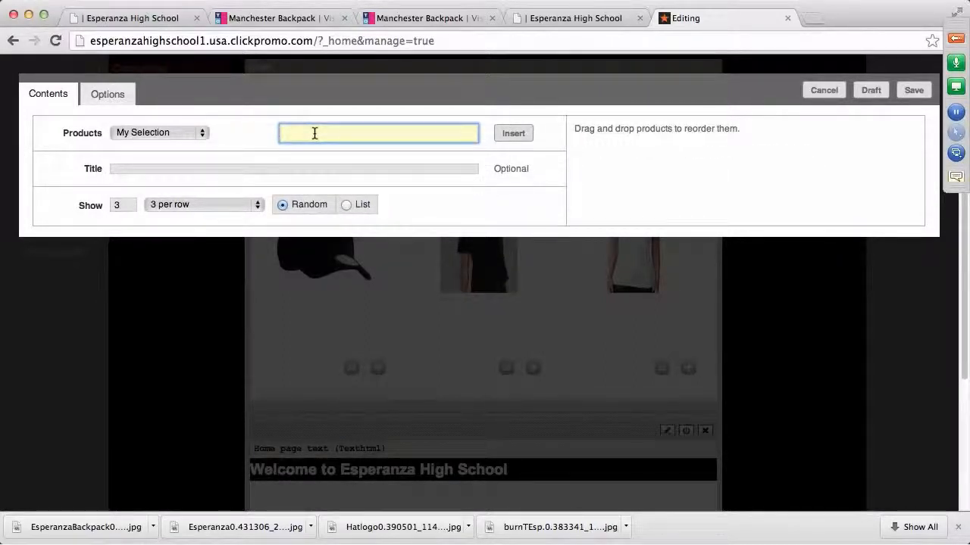
text(226405)
click(513, 132)
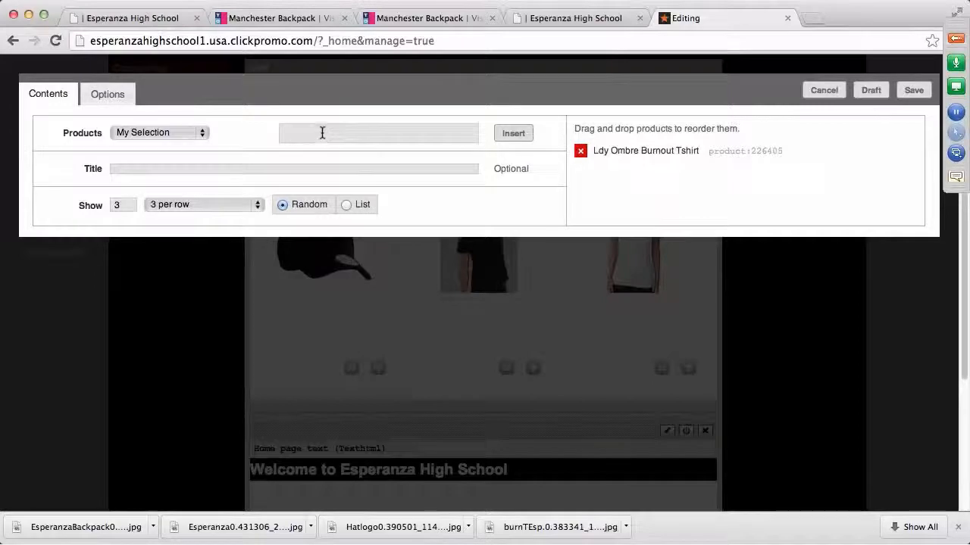
click(320, 133)
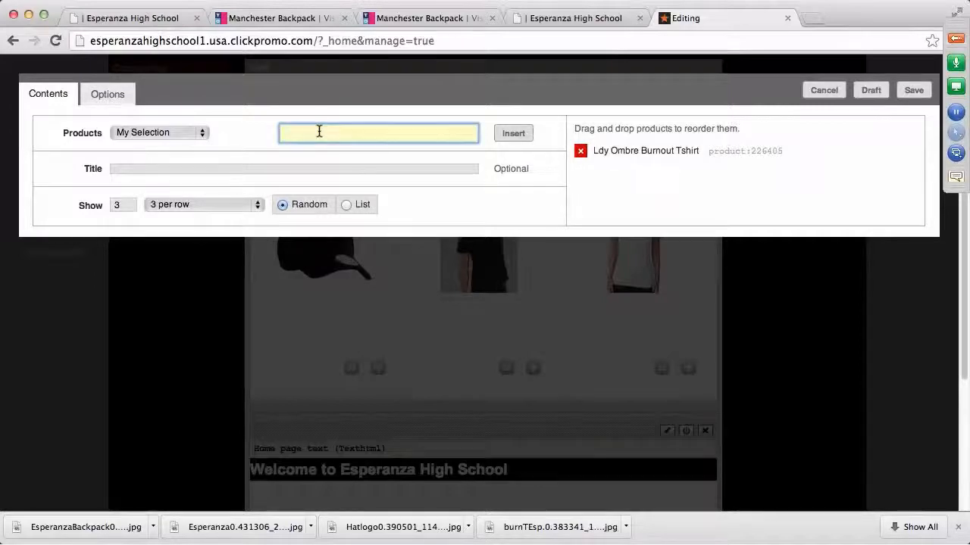
text(226411)
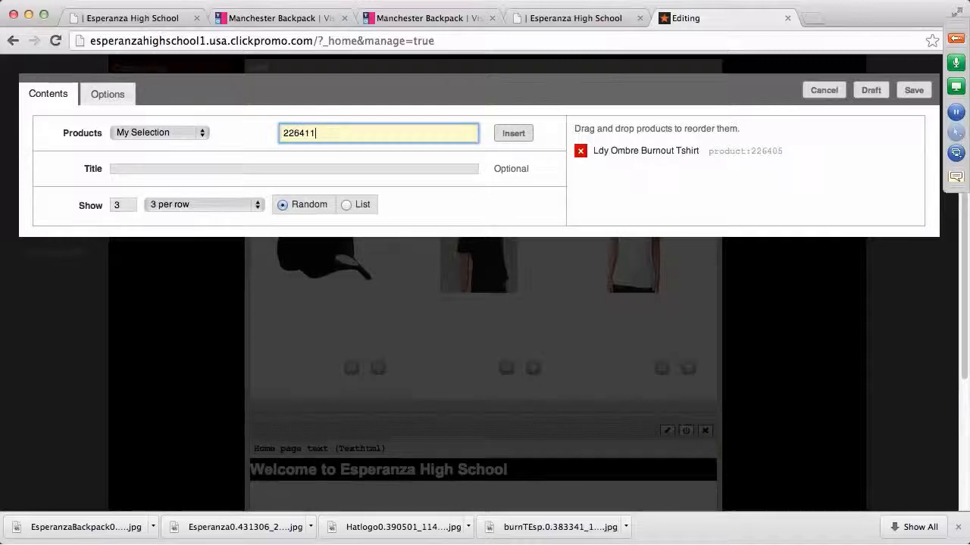
click(514, 134)
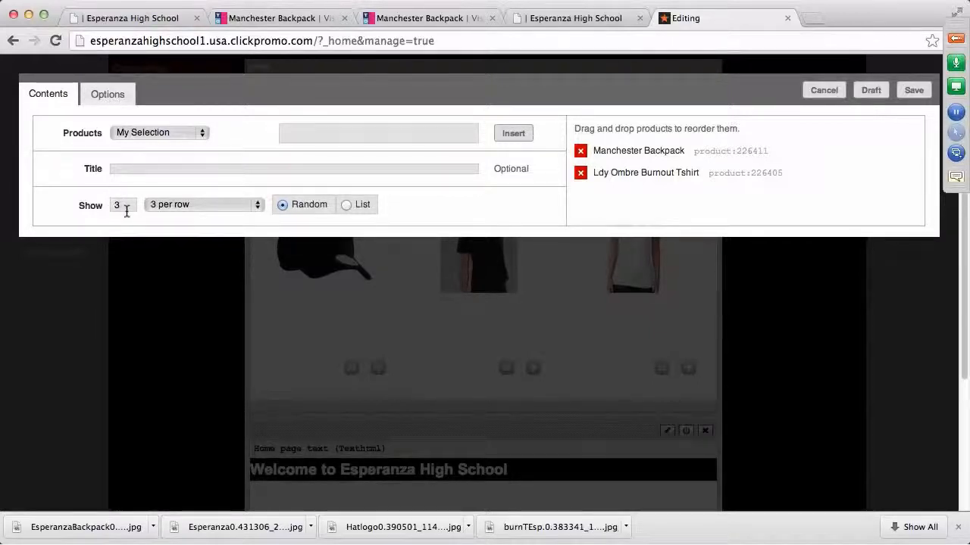
Set the product list to show 2 products, 2 per row, and save it
click(122, 205)
click(247, 221)
click(254, 212)
click(202, 192)
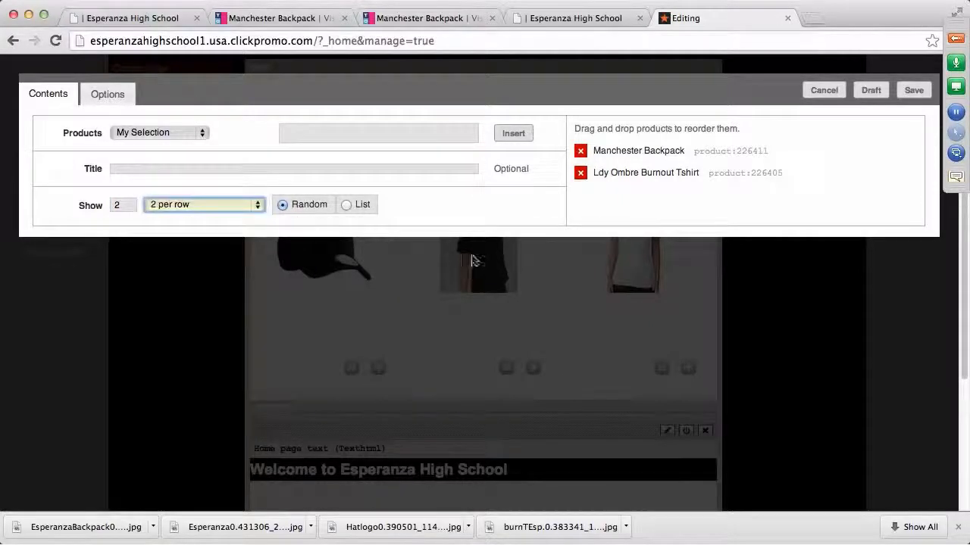
click(914, 90)
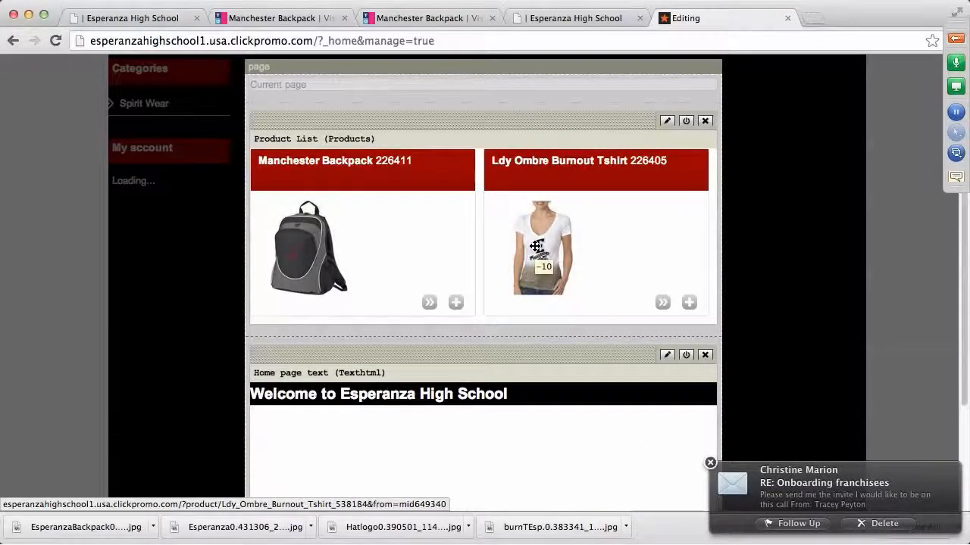
scroll(545, 431, down, 3)
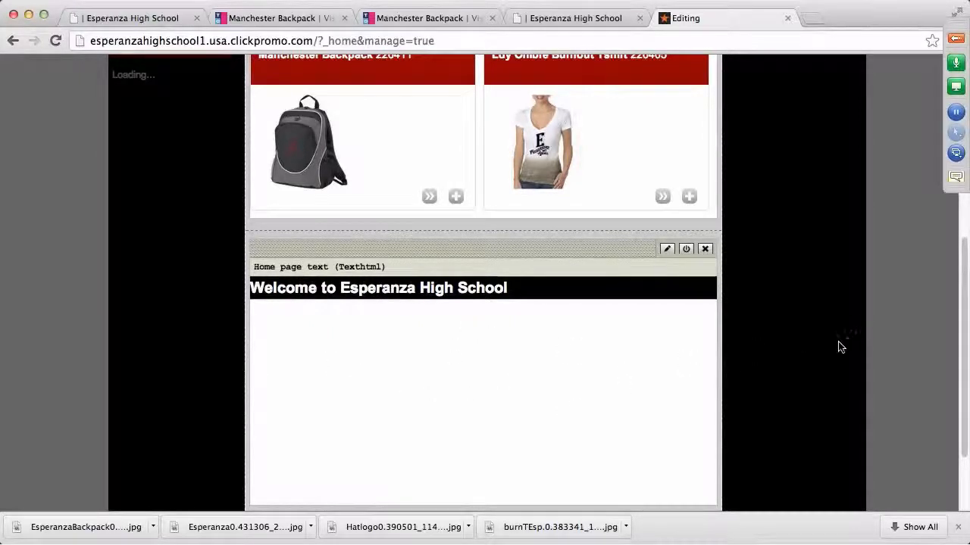
scroll(833, 350, up, 3)
scroll(791, 375, up, 5)
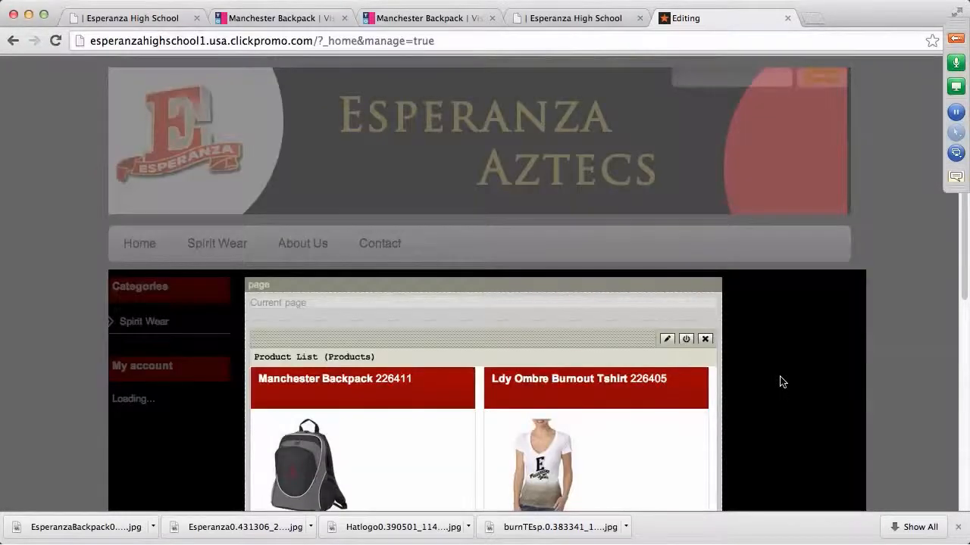
scroll(782, 382, down, 8)
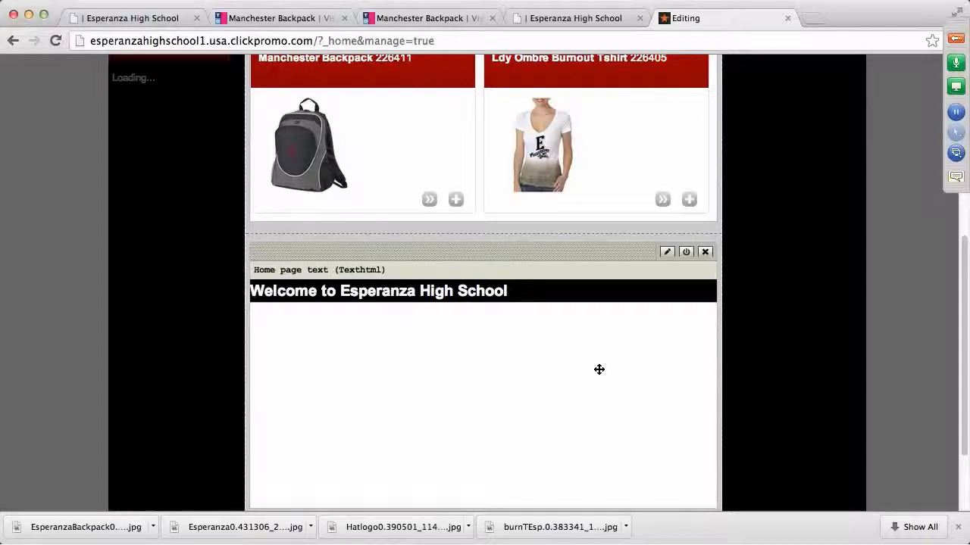
Edit the home page welcome text and add an empty paragraph below its last line
click(667, 253)
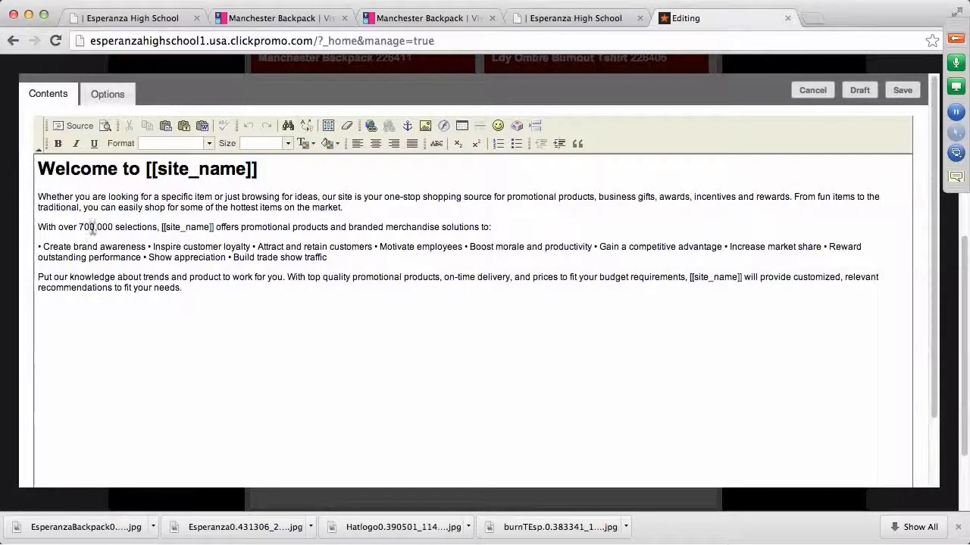
click(190, 289)
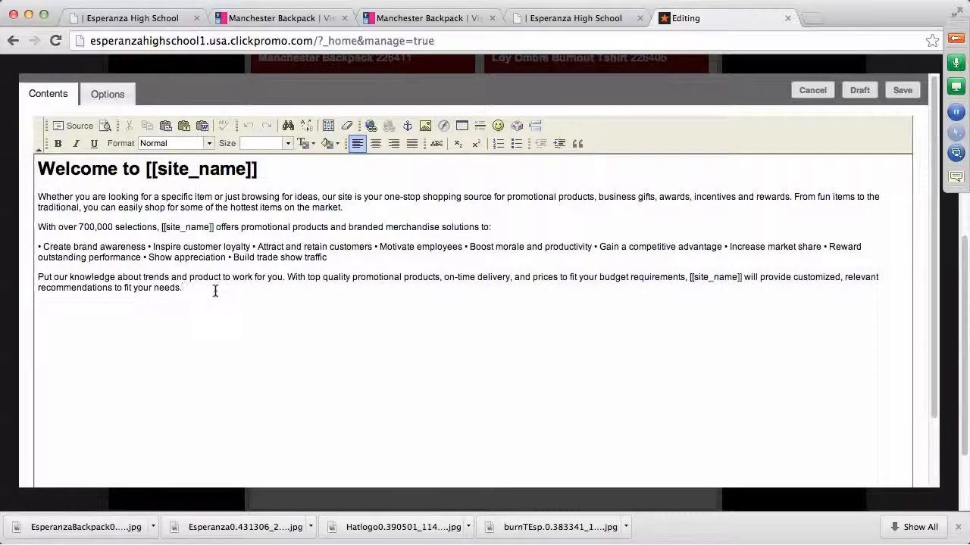
key(Return)
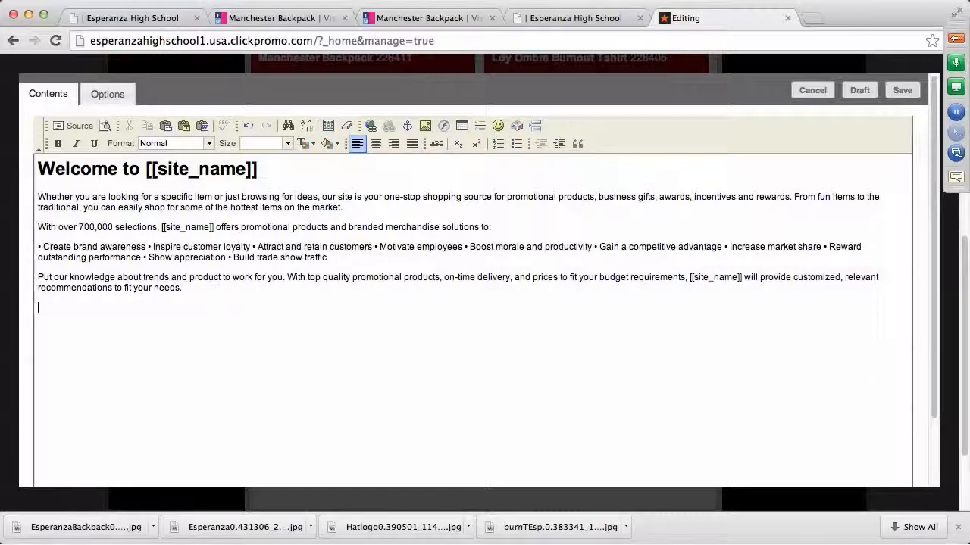
Upload mailimages.jpeg from the Desktop to the site's images and select it for insertion
click(425, 127)
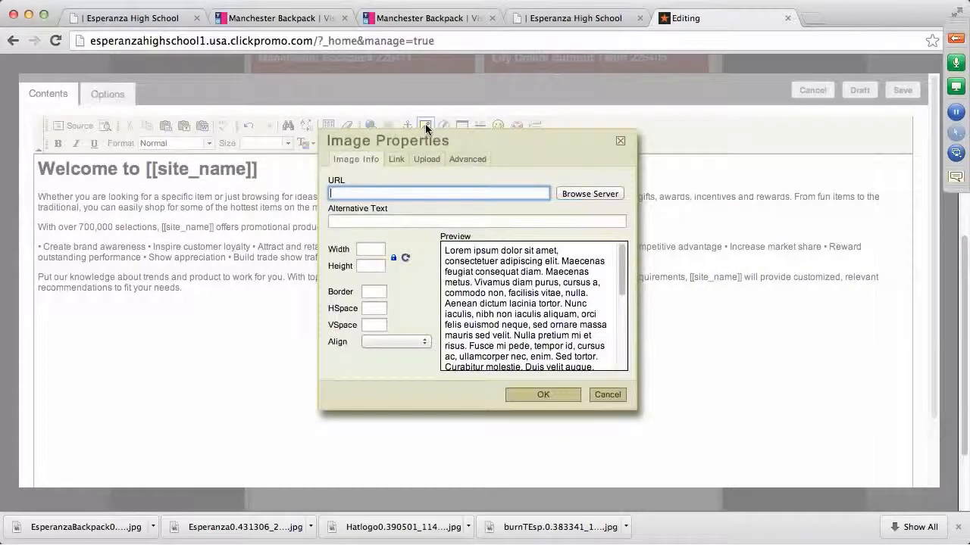
click(585, 197)
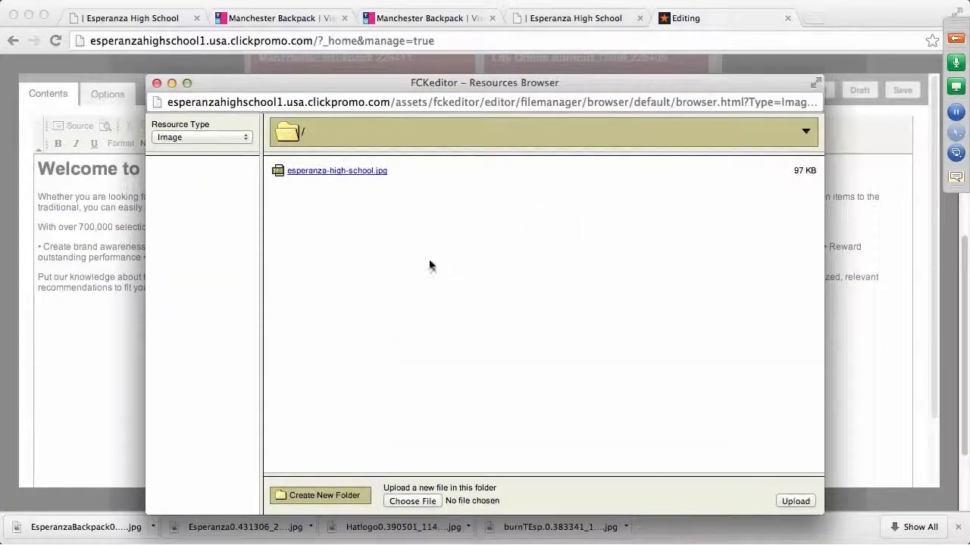
click(415, 502)
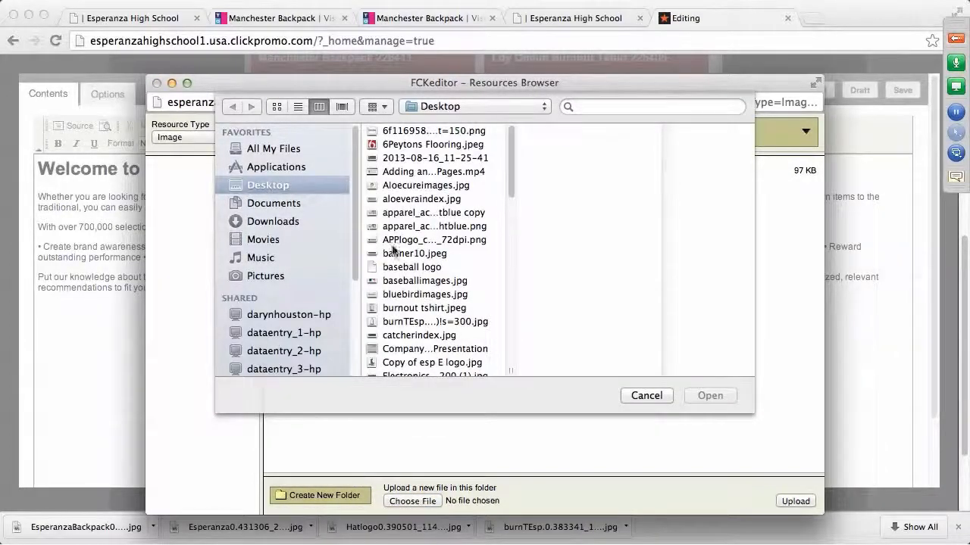
scroll(405, 288, down, 3)
scroll(405, 288, down, 10)
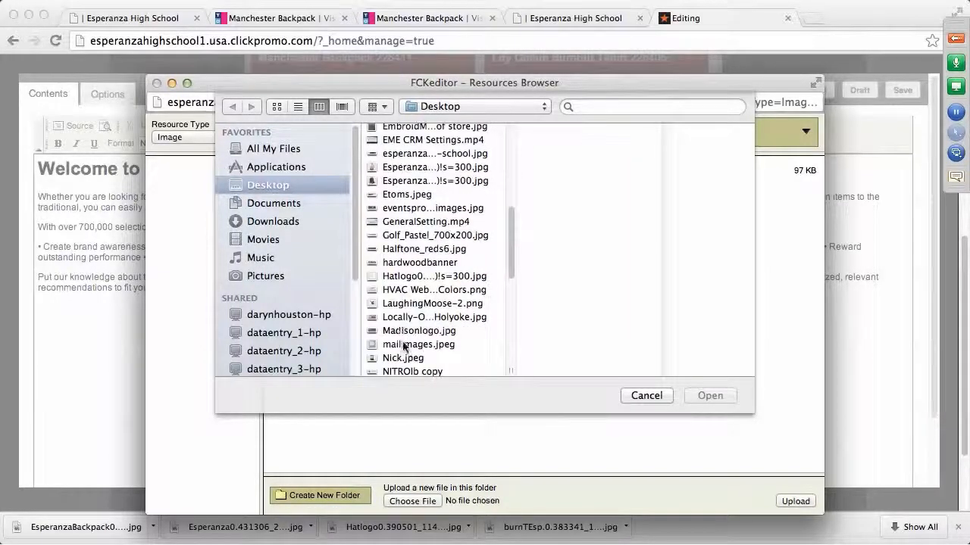
click(403, 345)
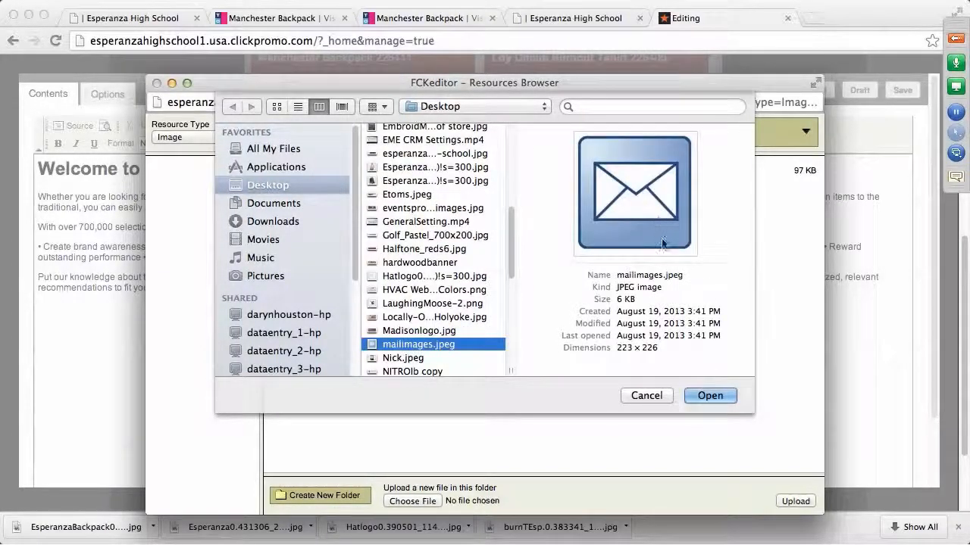
click(710, 395)
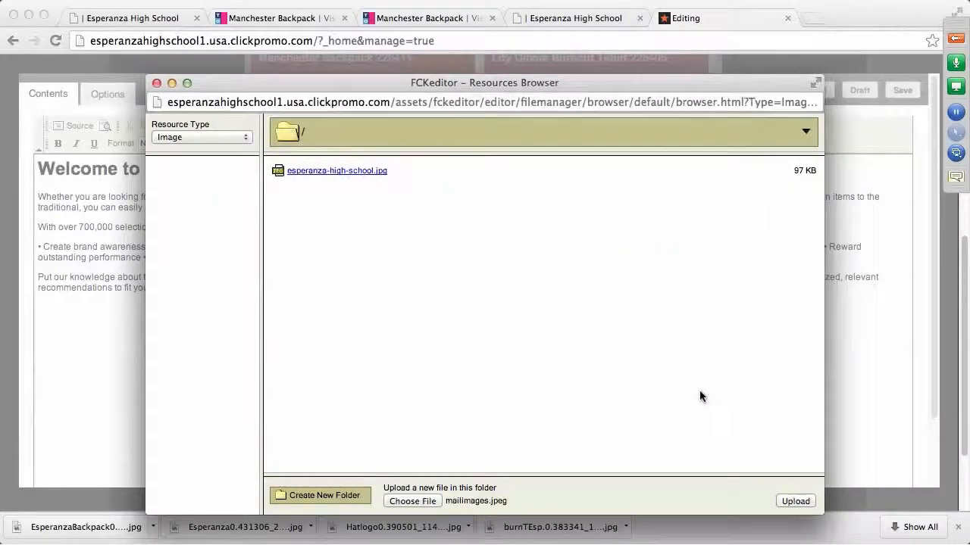
click(805, 503)
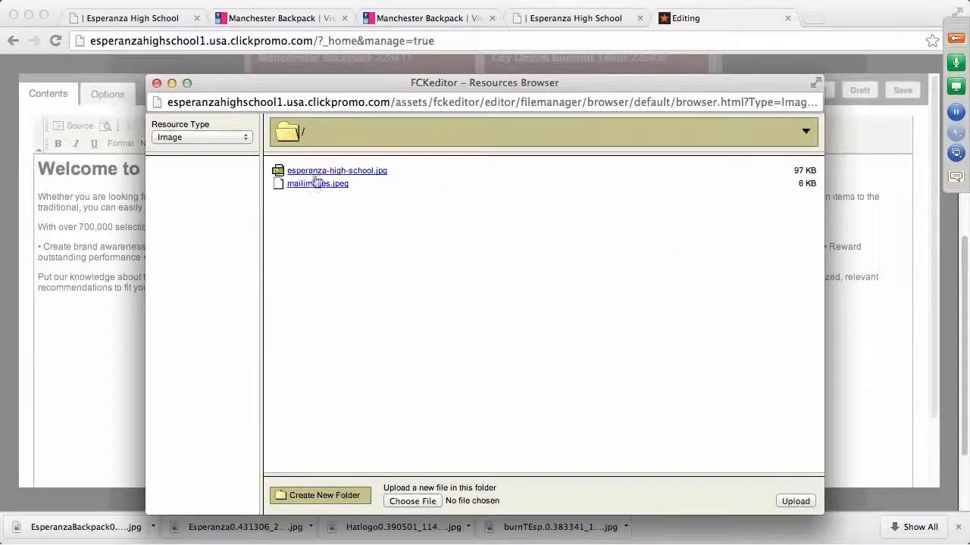
click(318, 184)
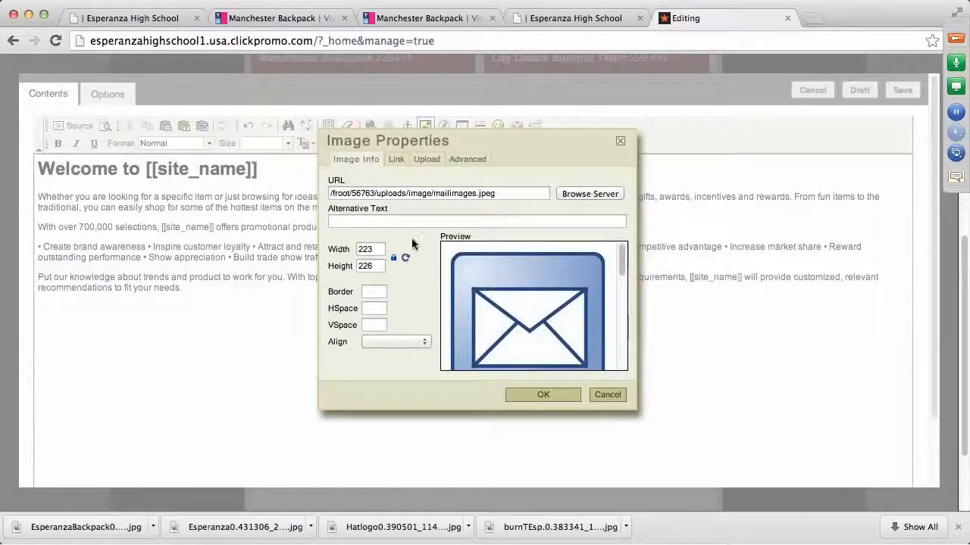
Insert the envelope image below the welcome text at width 100 (height 101)
double_click(360, 249)
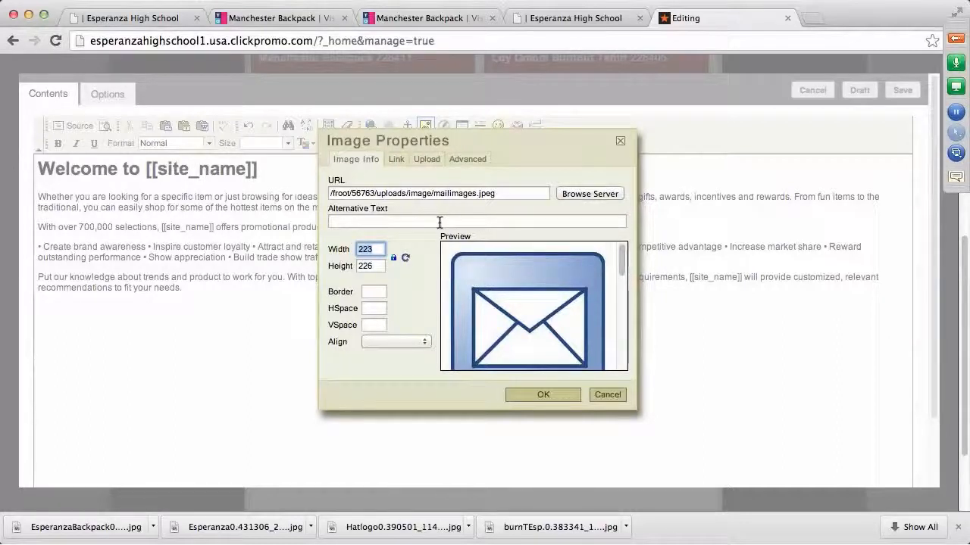
text(100)
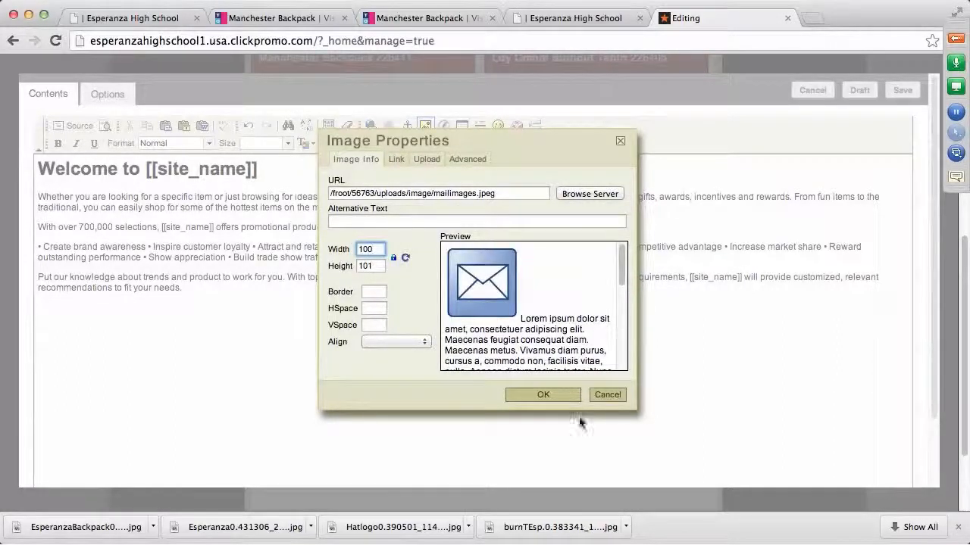
click(568, 396)
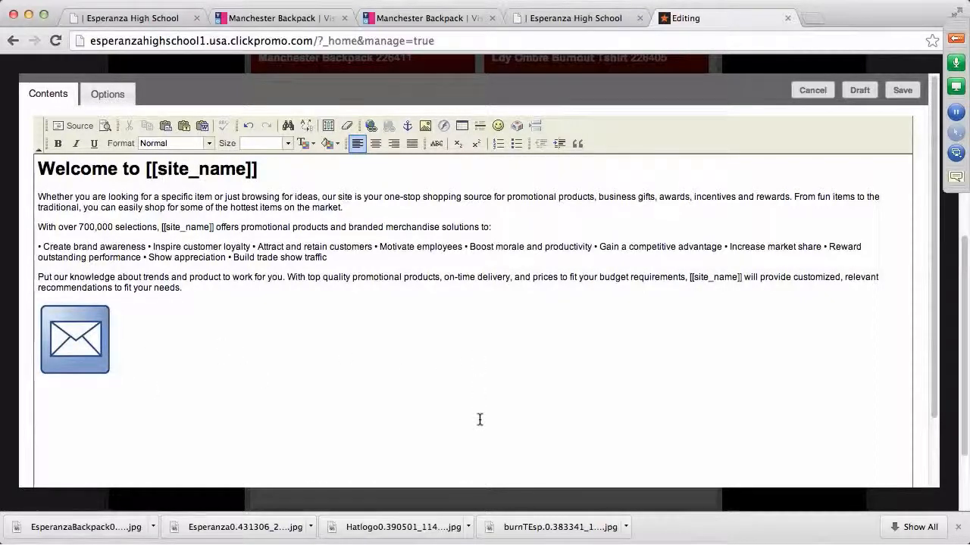
click(75, 339)
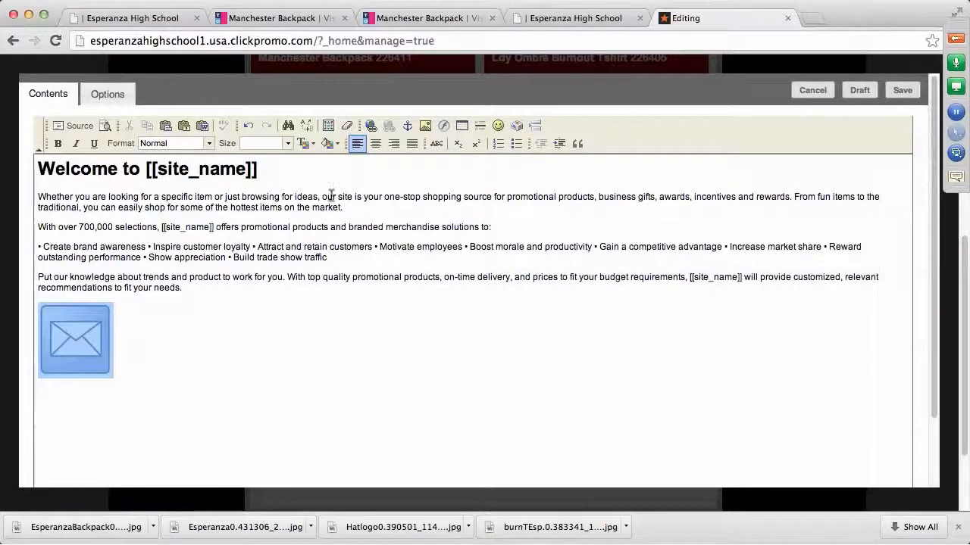
Give the envelope image an E-Mail link to the store contact's address and save the welcome text
click(371, 125)
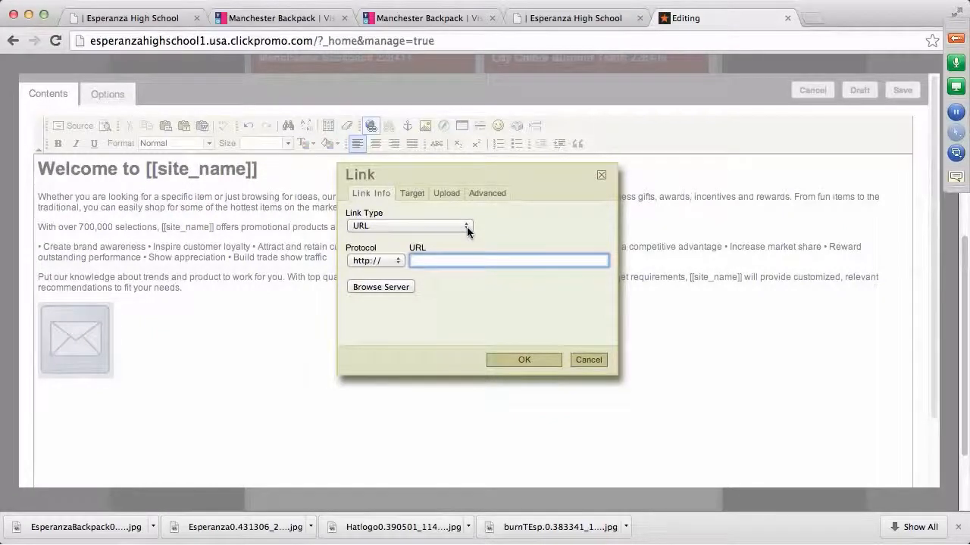
click(466, 226)
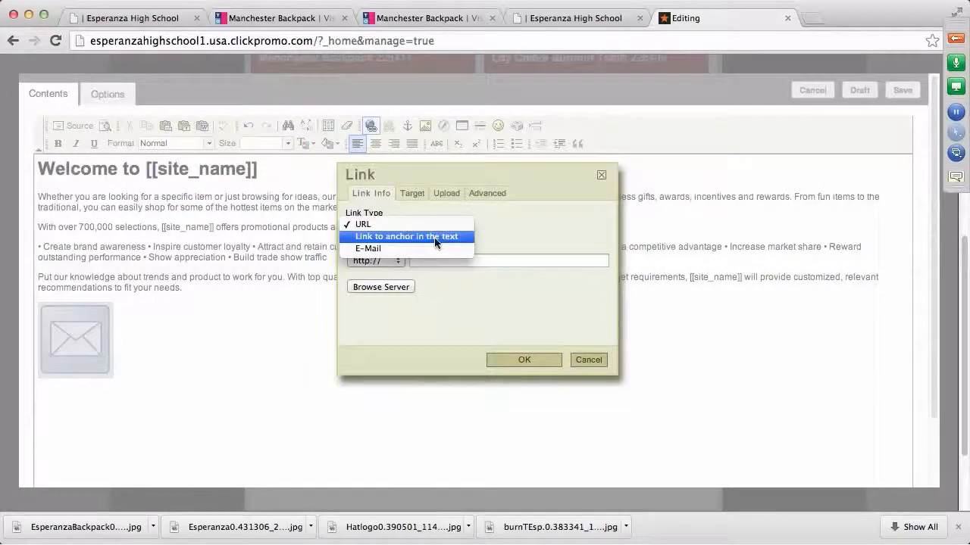
click(391, 248)
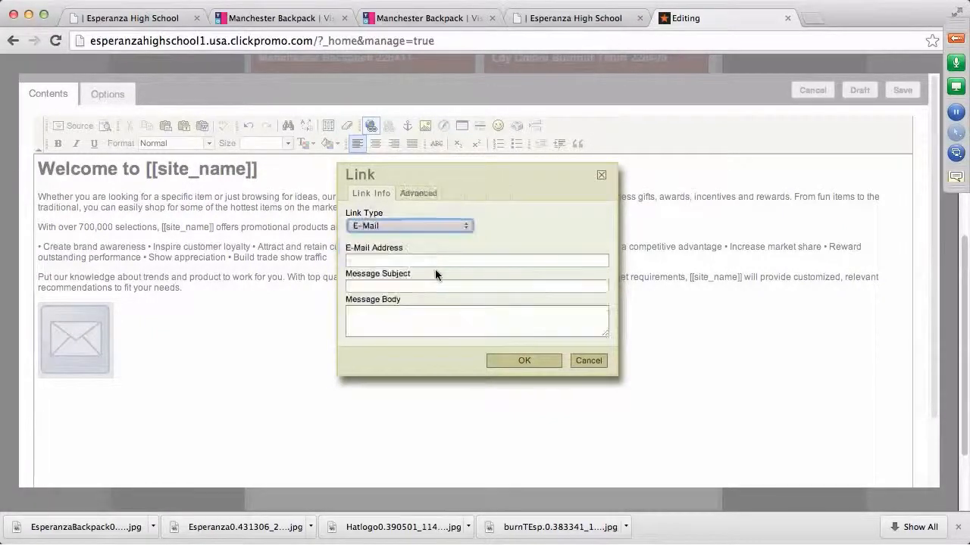
click(410, 260)
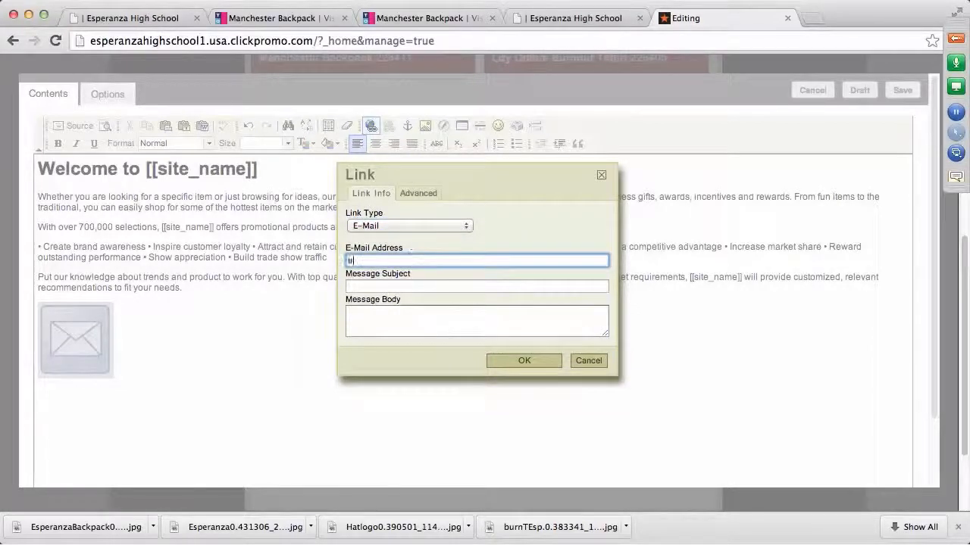
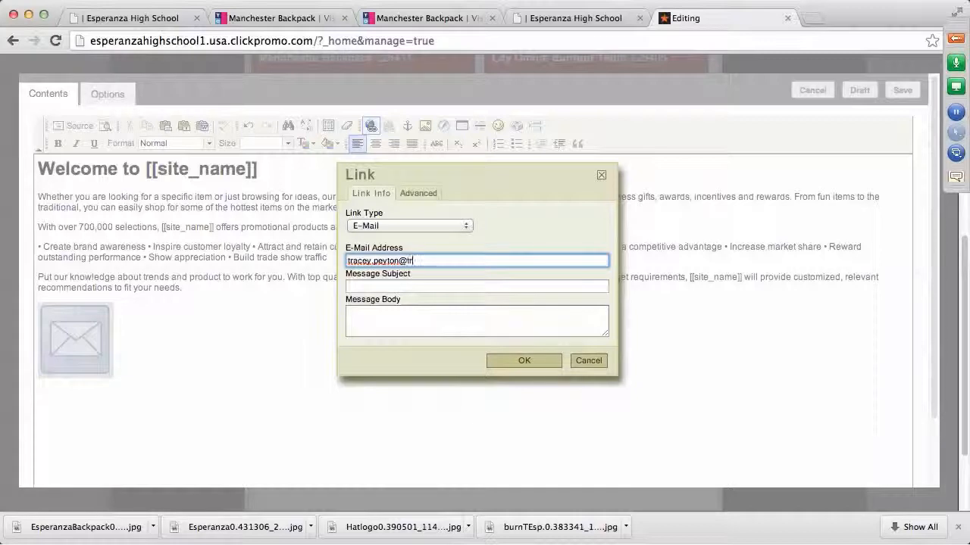
click(523, 362)
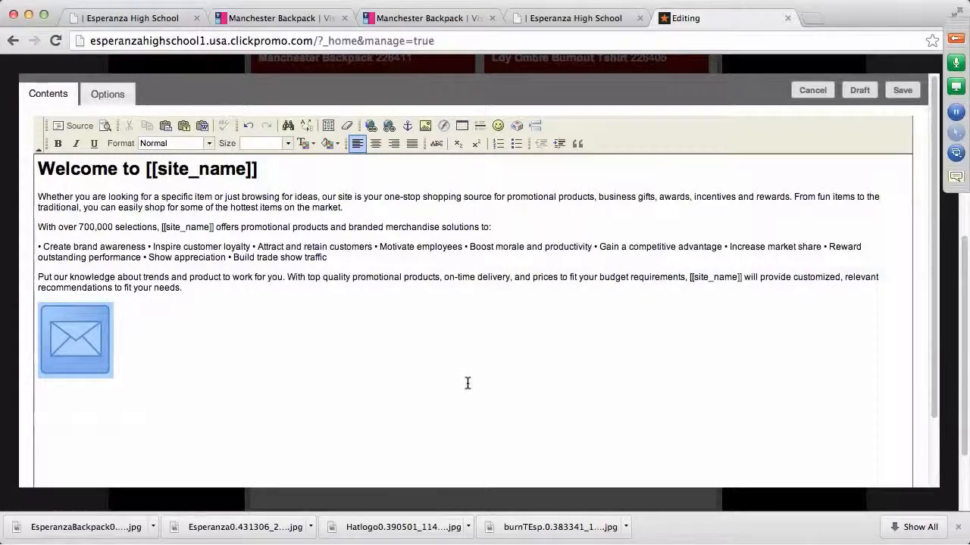
click(903, 91)
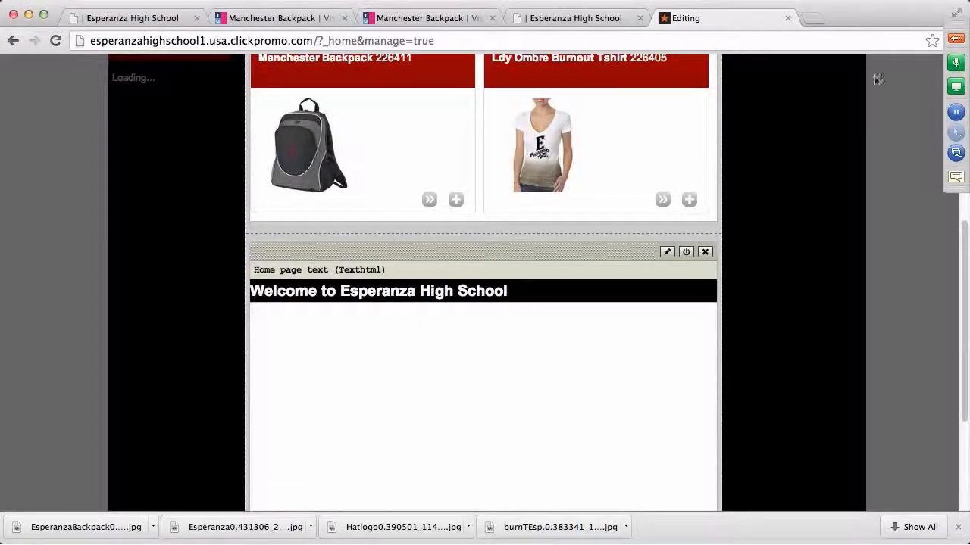
Publish the updated Home page and view the live site in a new tab
scroll(793, 259, up, 3)
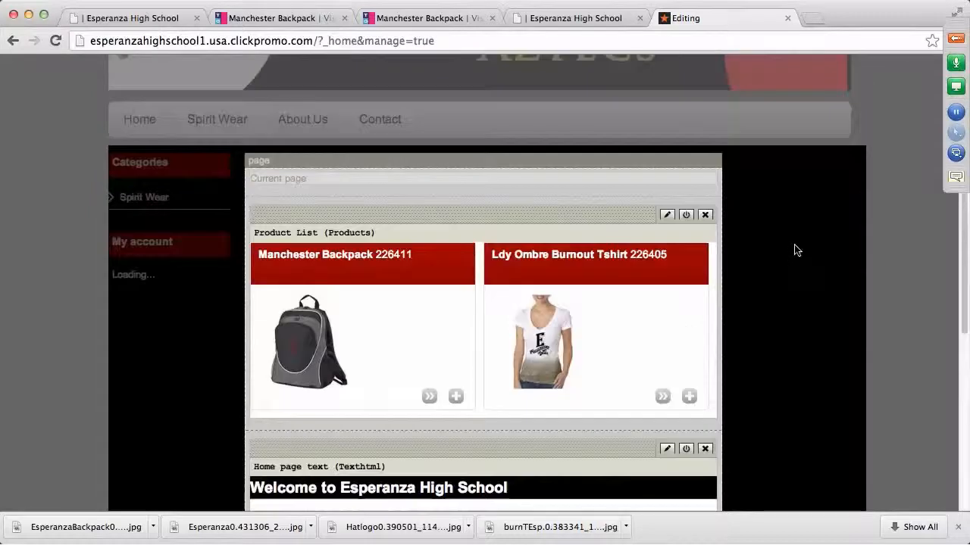
scroll(794, 249, up, 5)
click(924, 80)
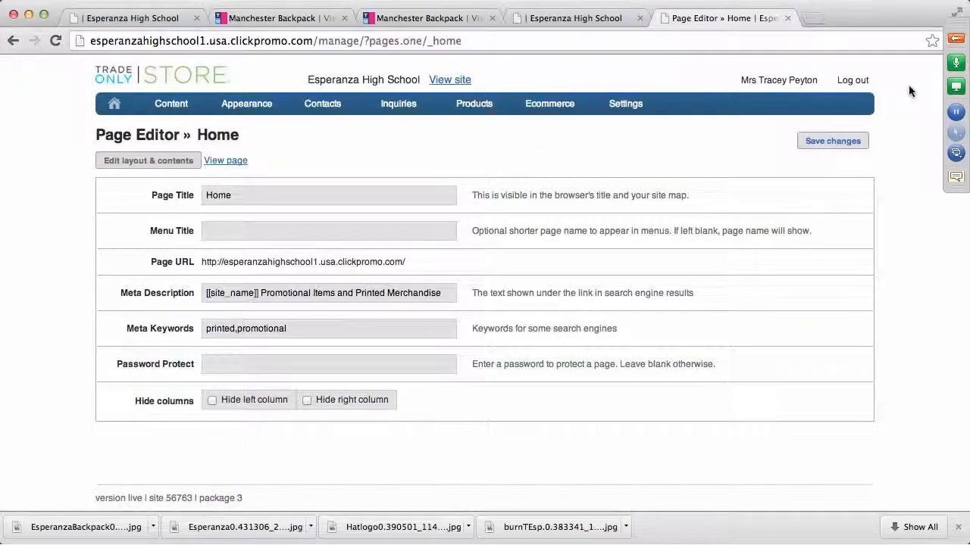
click(452, 81)
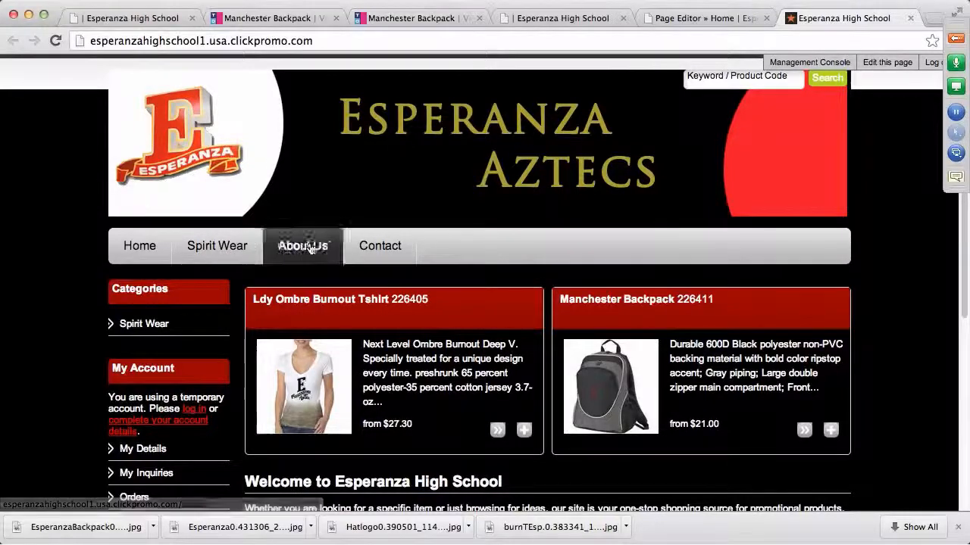
Browse the live home page, then open Spirit Wear listing the Ldy Ombre Burnout Tshirt and Manchester Backpack
scroll(900, 313, down, 2)
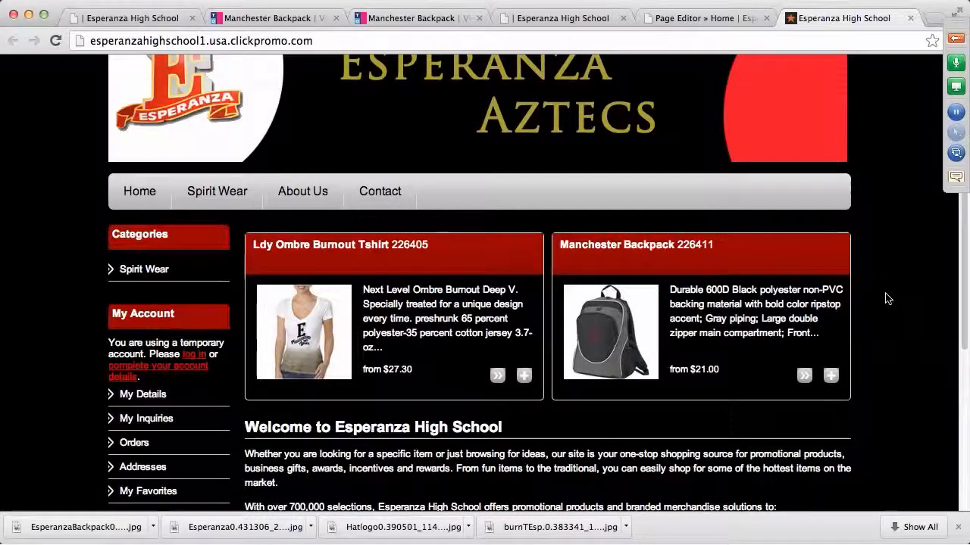
scroll(876, 303, down, 2)
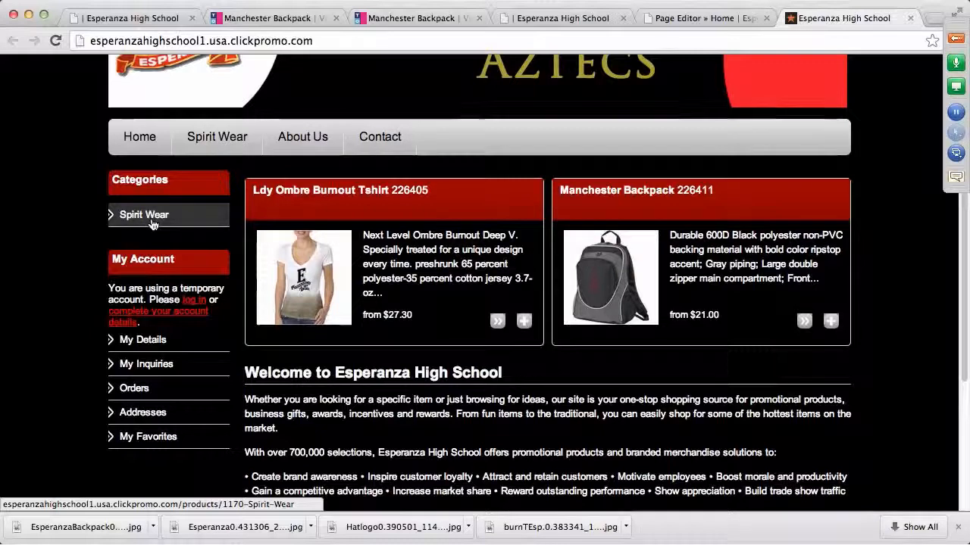
click(237, 138)
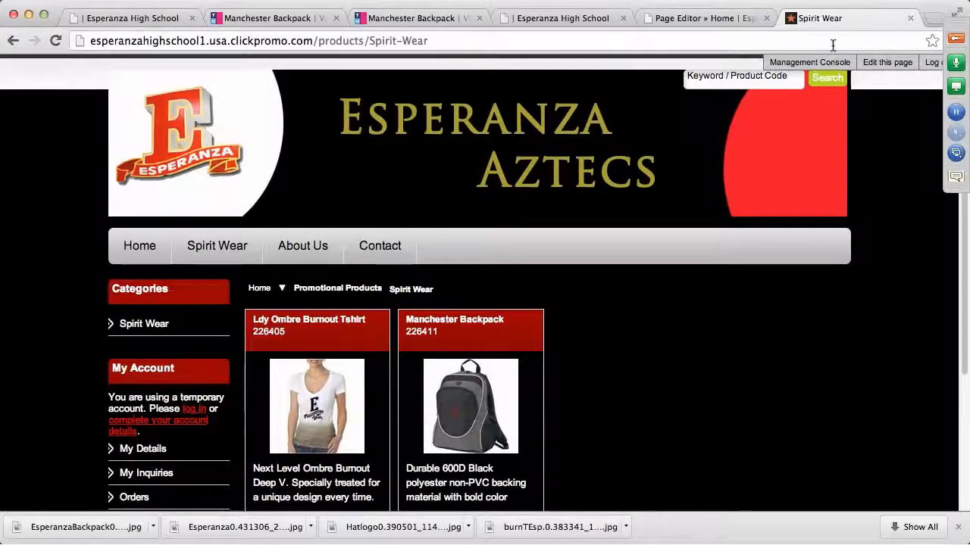
click(956, 38)
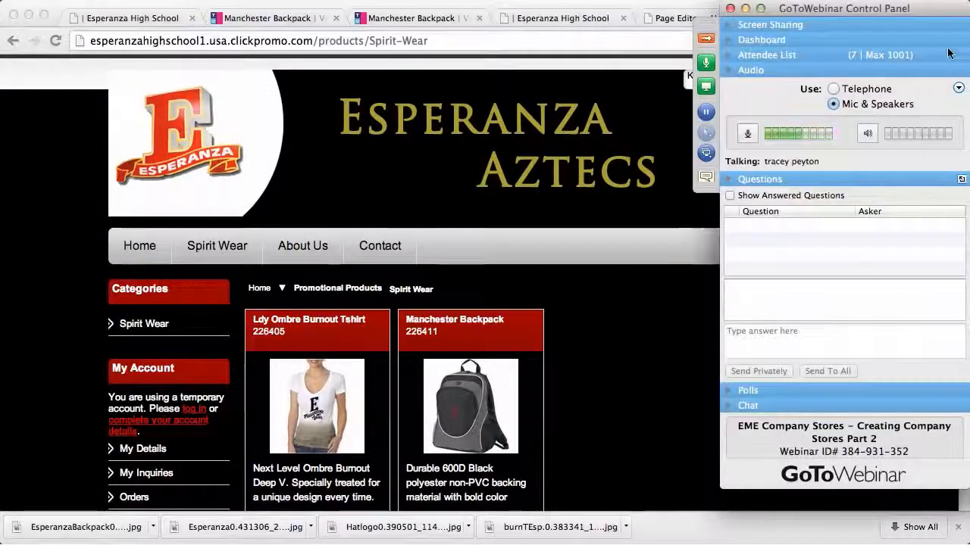